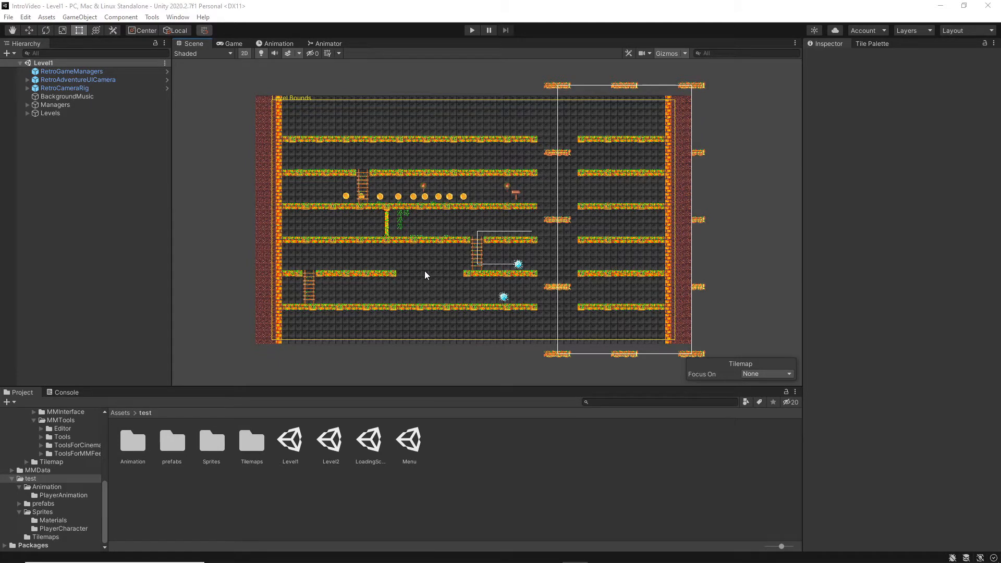
Step: Open the RetroAdventureUICamera prefab from test/prefabs, examine its Retro Adventure GUI Manager star settings, and return to the Level1 scene
double_click(177, 447)
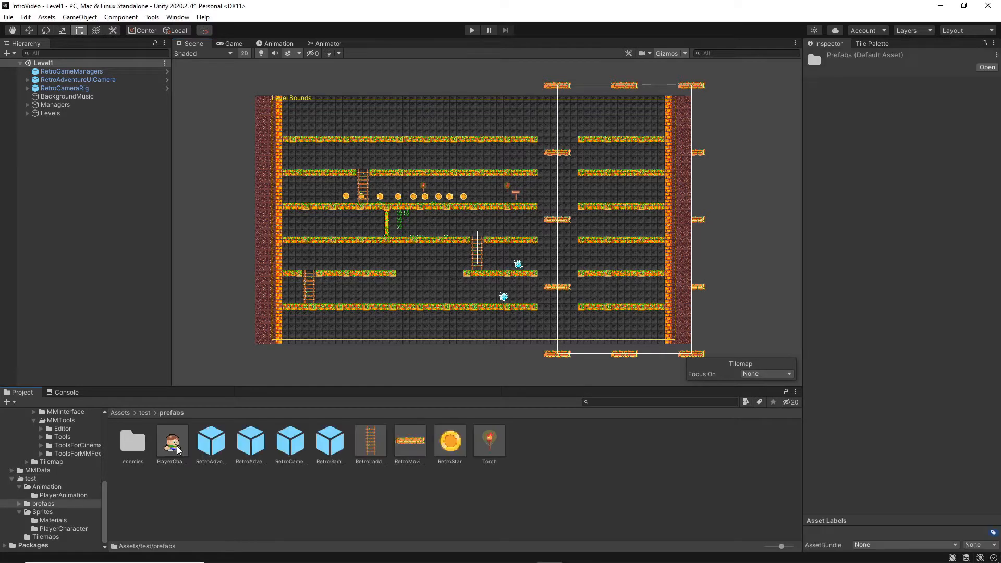
click(258, 448)
double_click(251, 444)
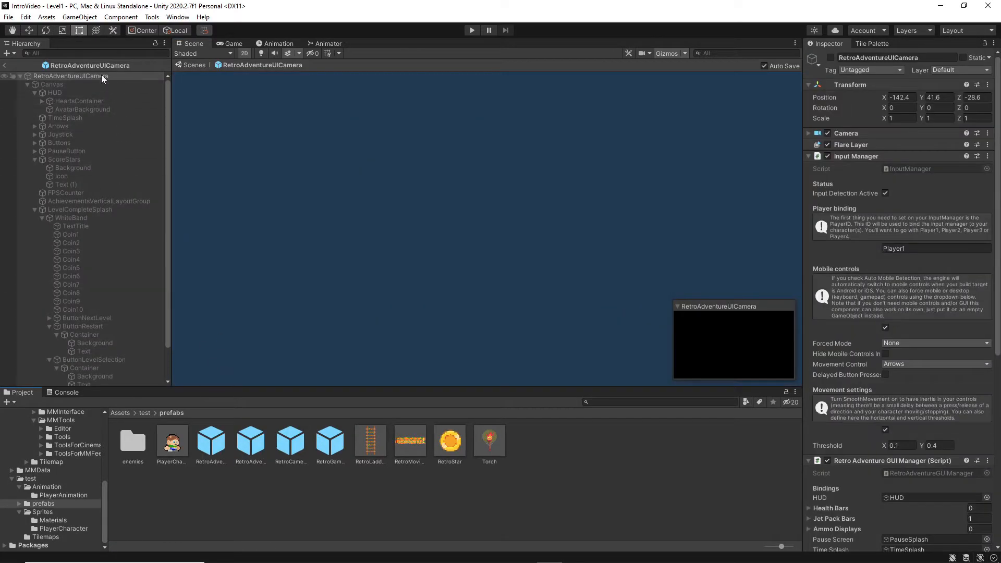
scroll(877, 324, down, 10)
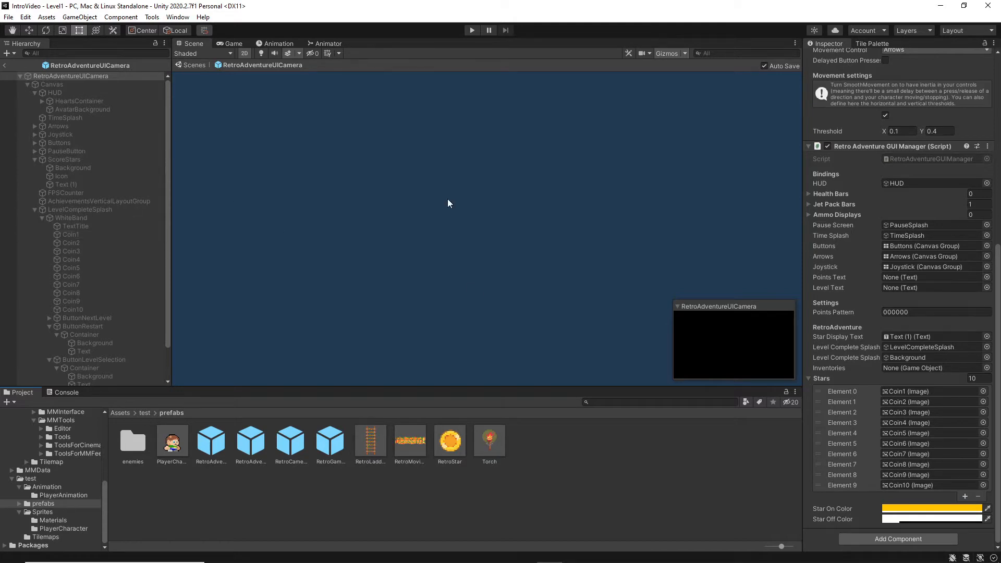
click(6, 66)
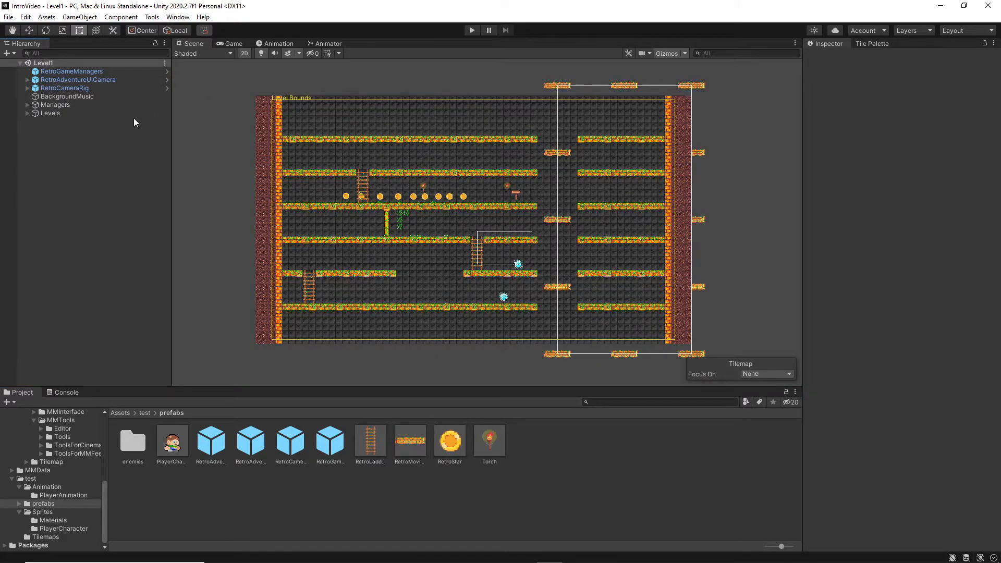
Step: Inspect the RetroAdventureUICamera instance in Level1 and expand its Canvas down to the children of LevelCompleteSplash's WhiteBand
click(82, 81)
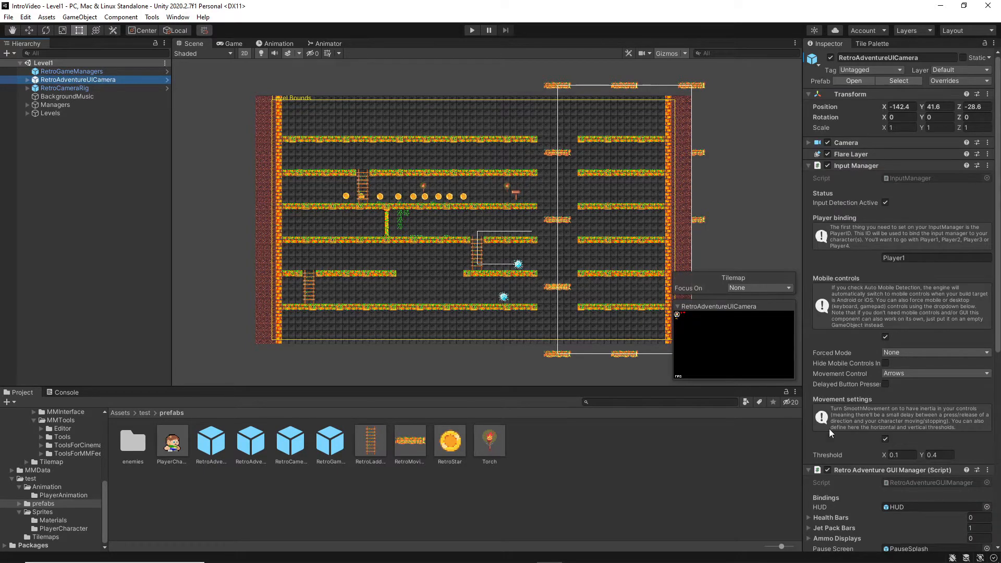
scroll(971, 453, down, 10)
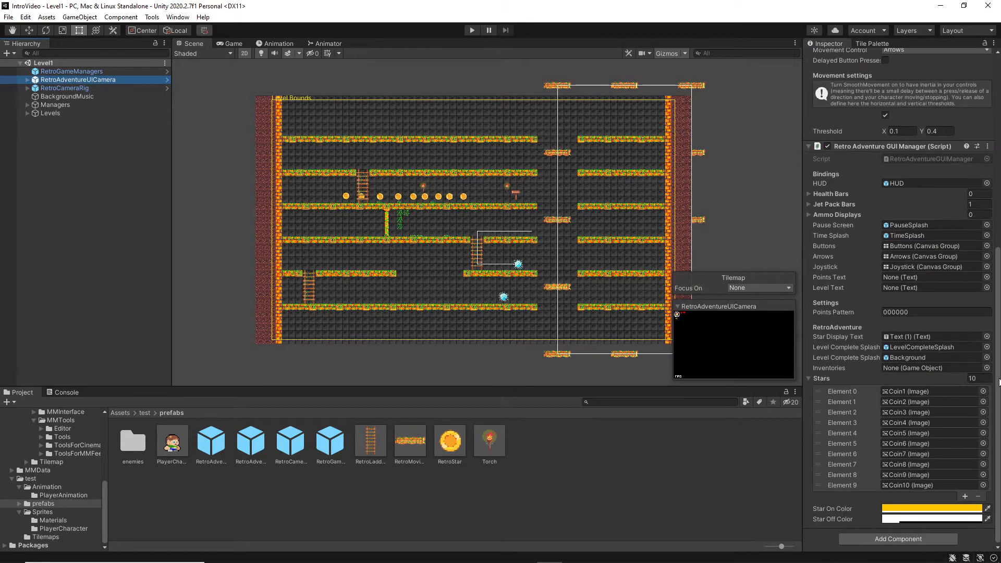
click(27, 80)
click(34, 88)
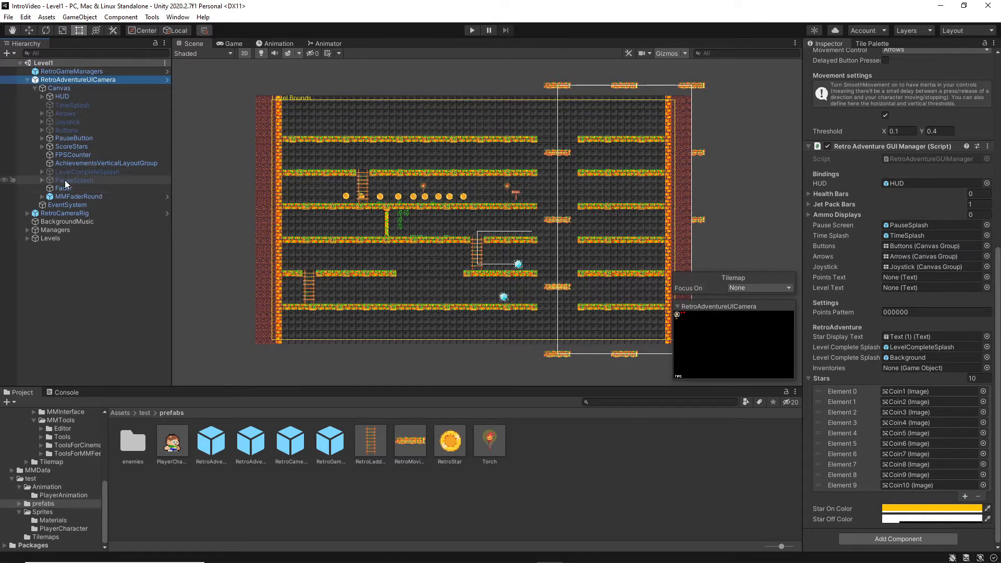
click(41, 171)
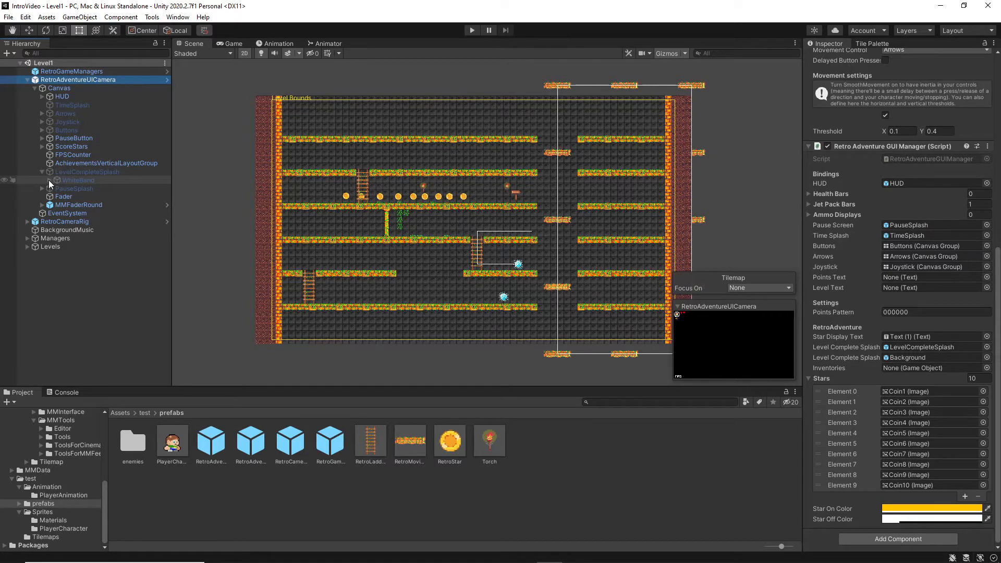
click(49, 180)
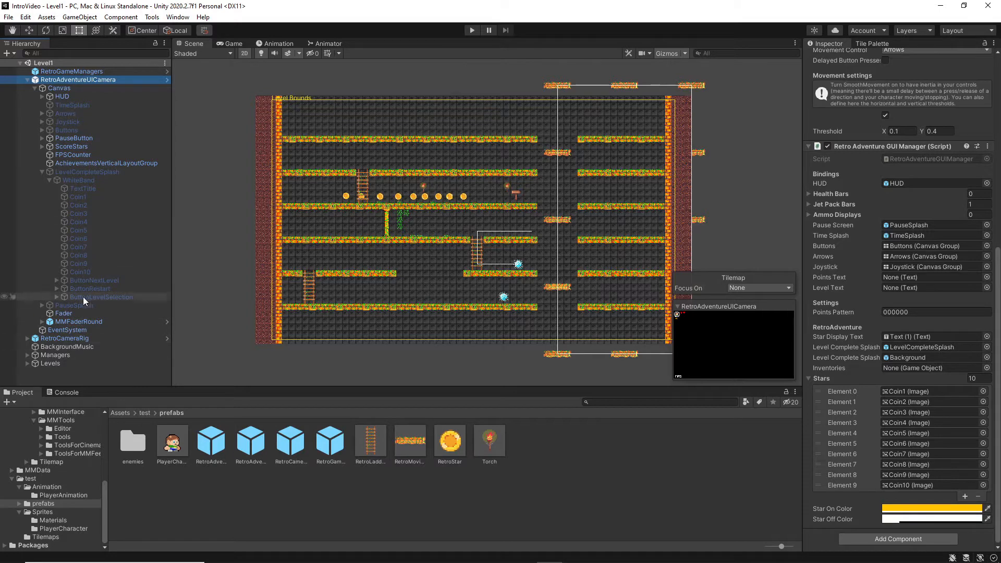
Step: Open the Menu scene and review the Level1 and Level2 entries in RetroAdventureProgressManager's Scenes list
click(56, 478)
double_click(412, 442)
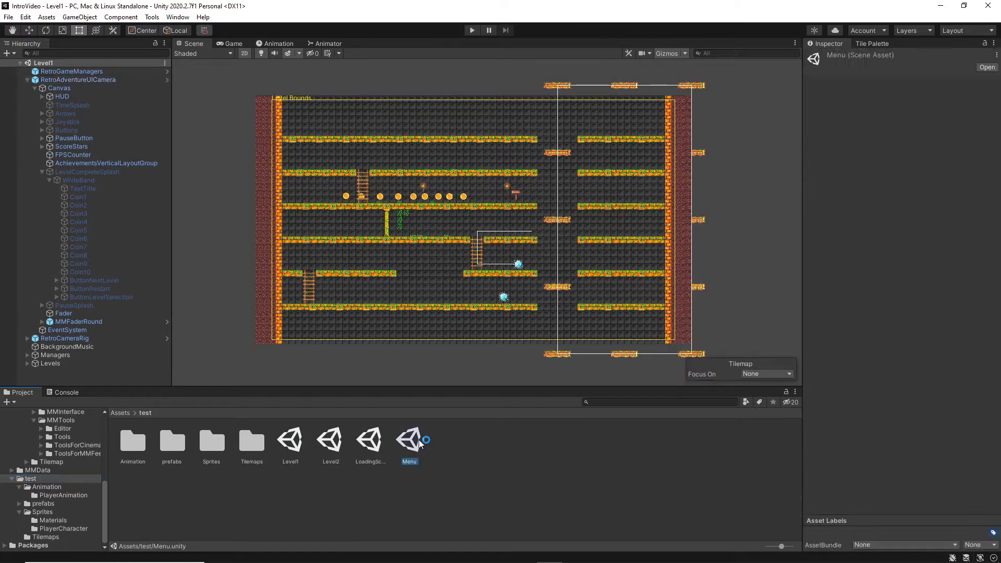
click(94, 97)
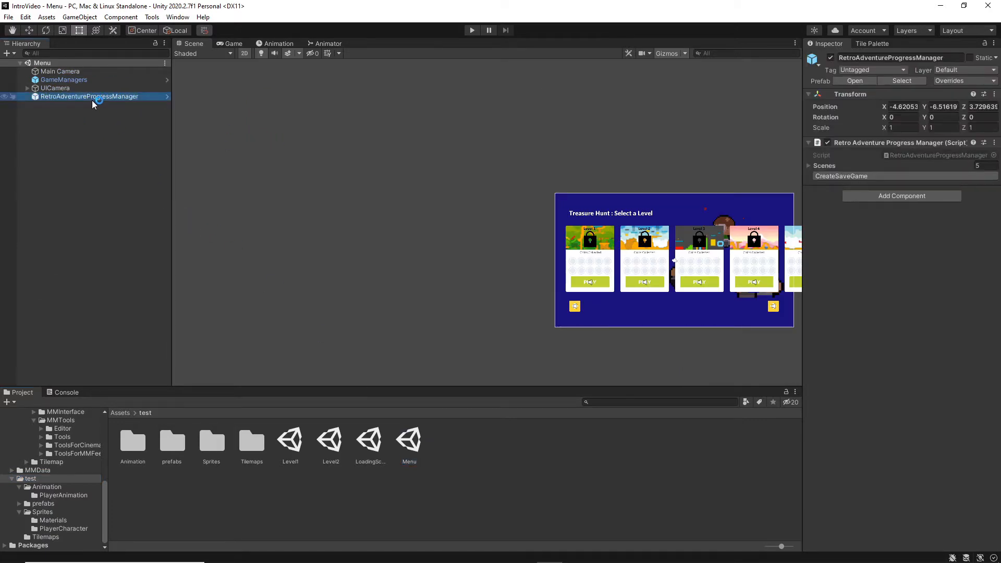
click(809, 166)
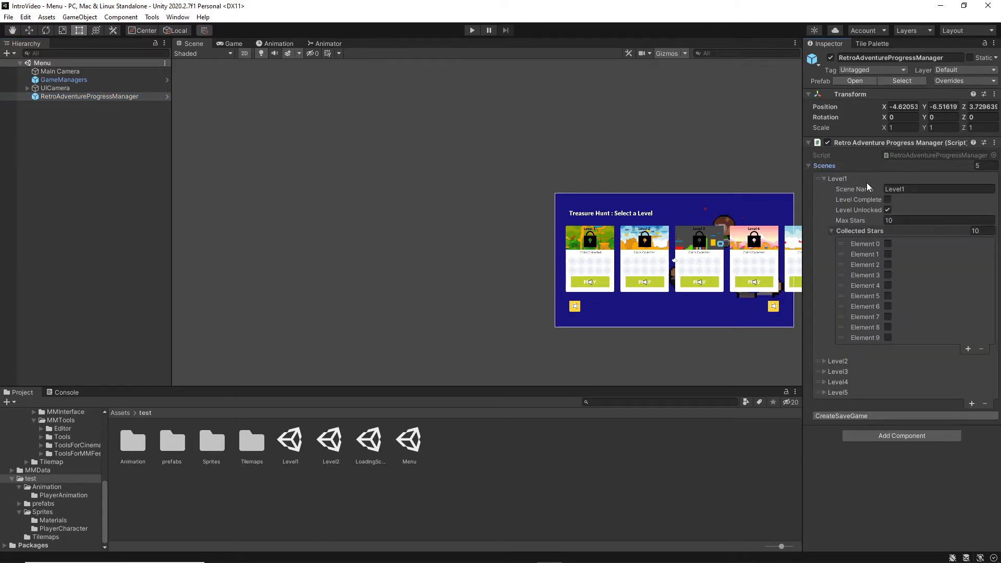
click(824, 361)
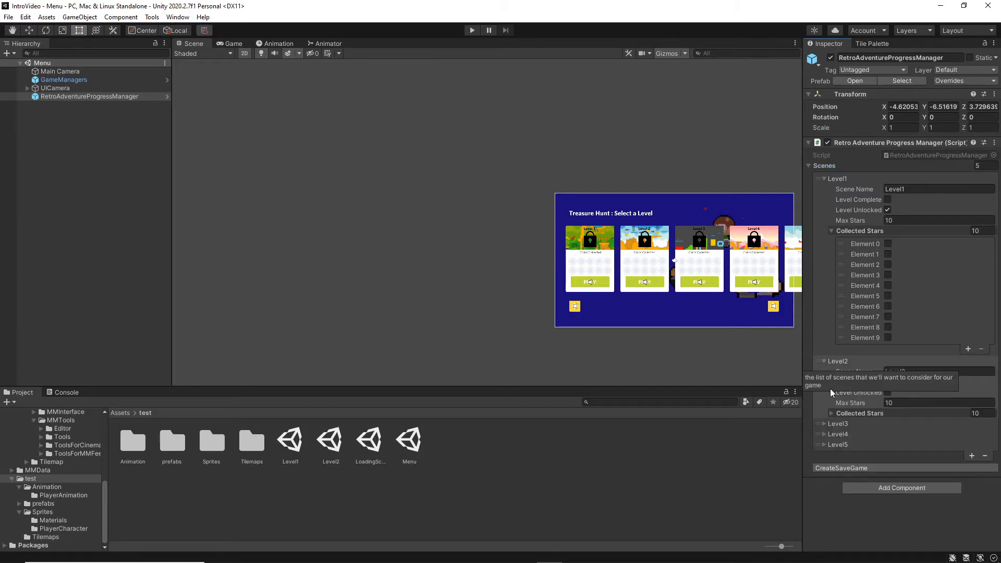
click(825, 361)
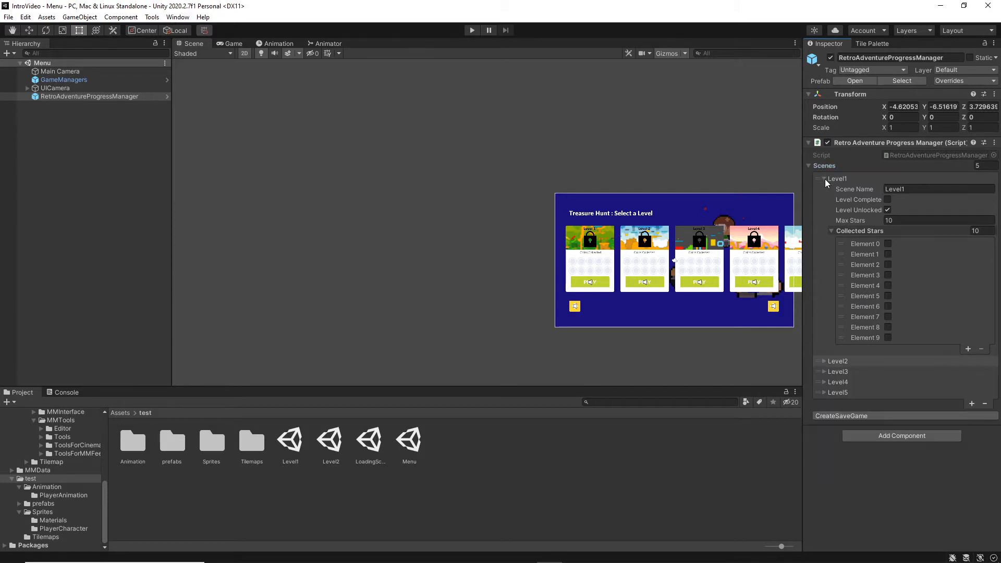
click(825, 179)
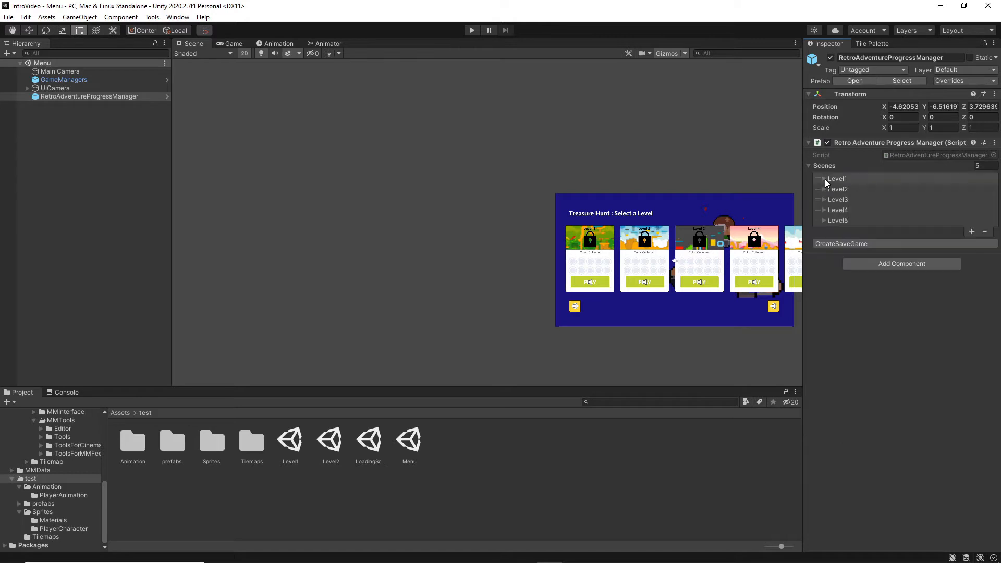
Step: Reset all achievements with the More Mountains tools
click(152, 17)
mouse_move(182, 30)
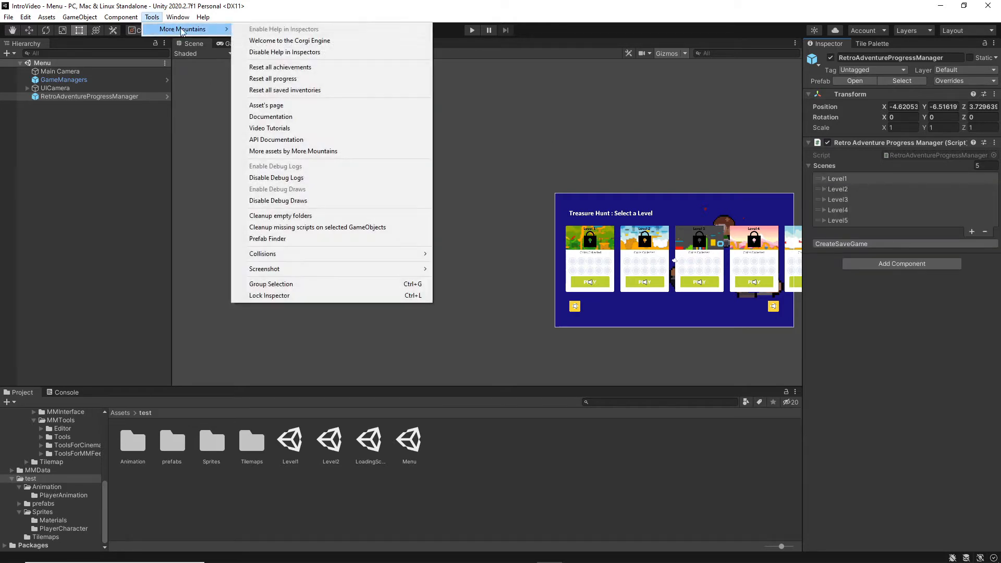
click(278, 68)
Step: Playtest the game from the Menu scene, starting Level 1, collecting all ten coins and reaching the exit sign
click(472, 31)
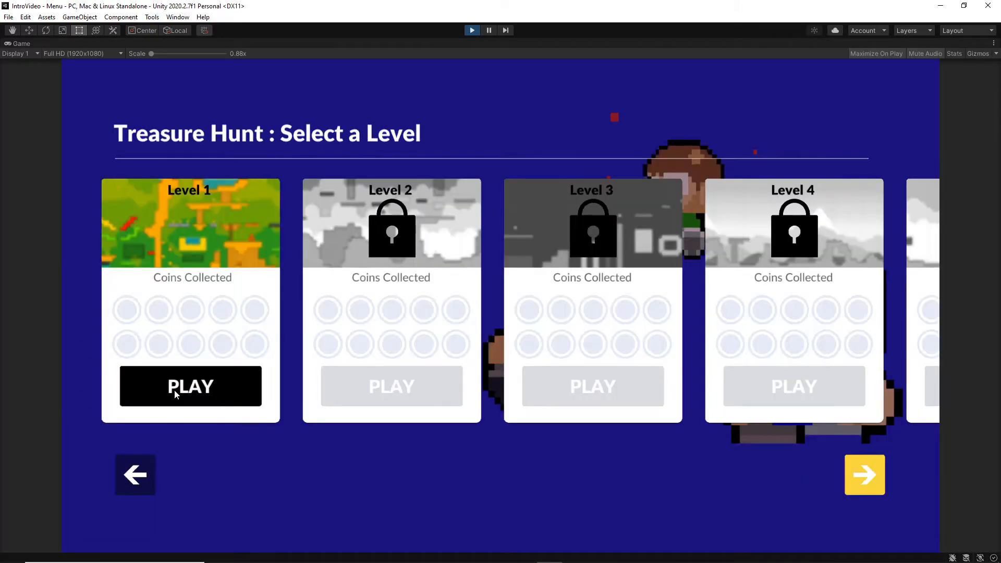
click(175, 390)
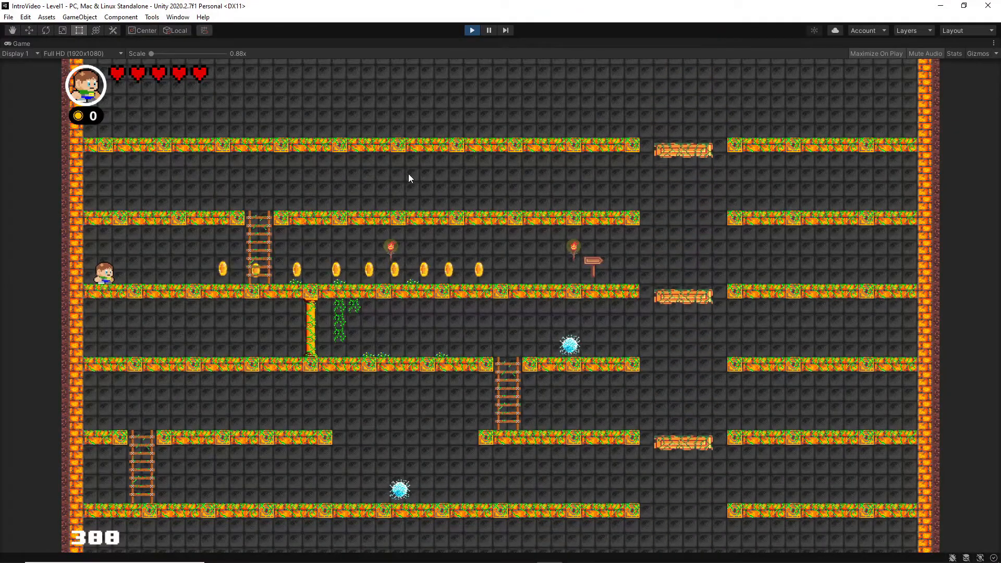
key(Right)
key(Right)
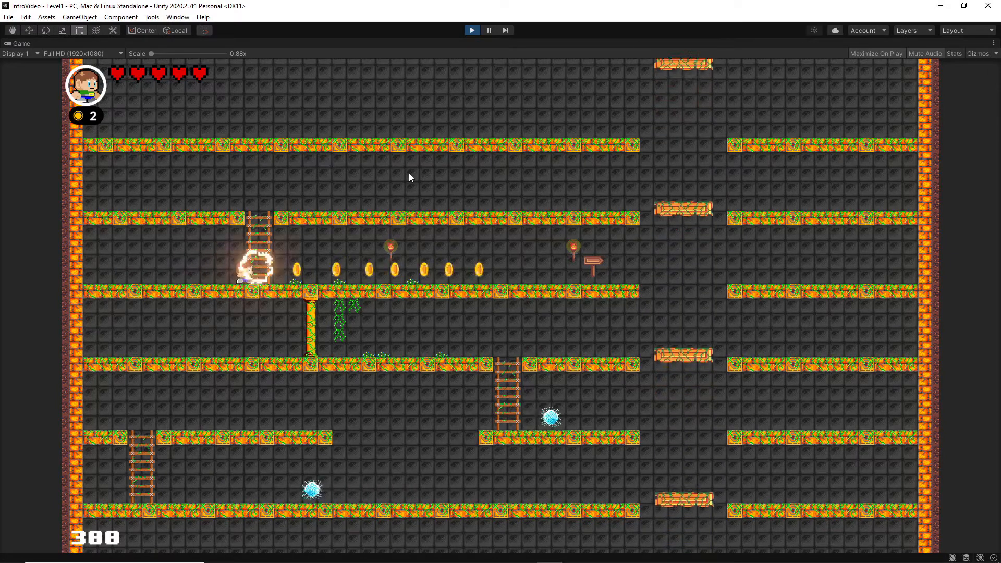
key(Right)
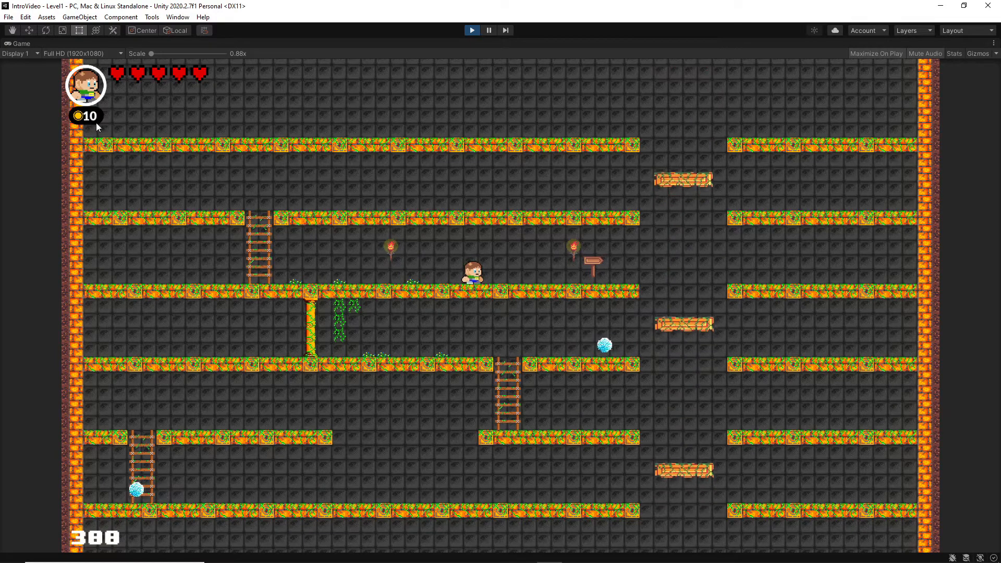
key(Right)
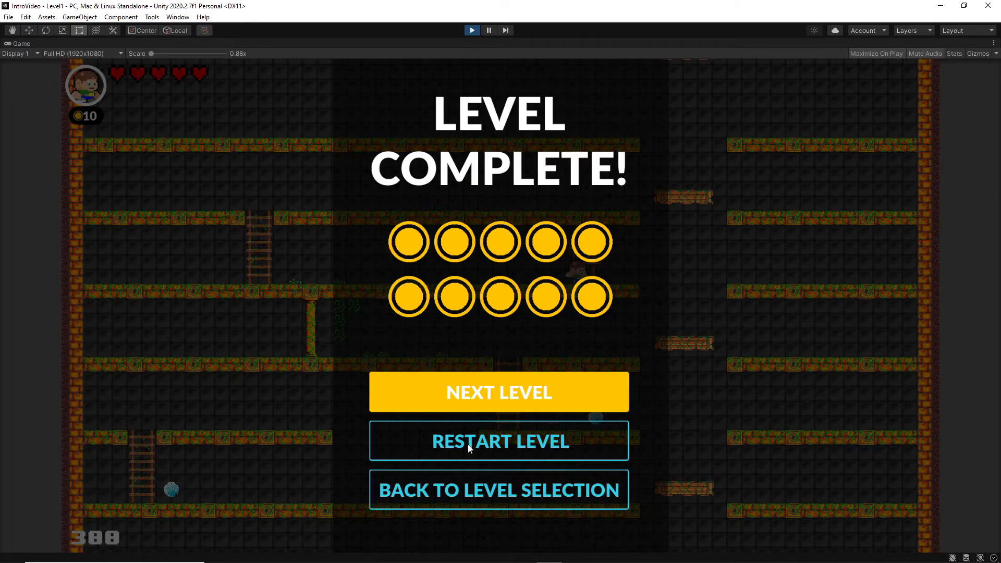
Step: Continue to Level 2, collect all ten coins up to the exit, then go back to the level selection and end the playtest
click(483, 393)
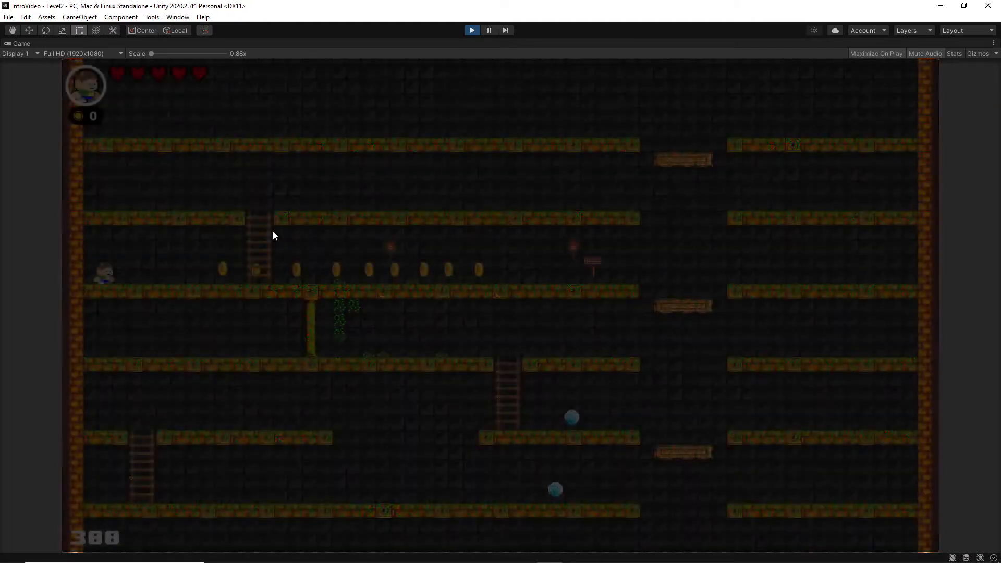
key(Right)
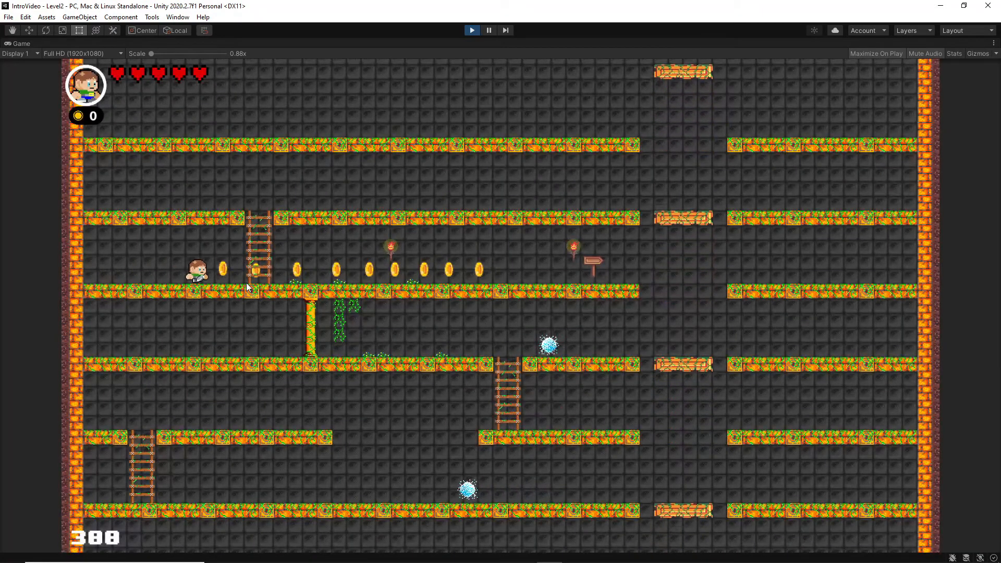
key(Right)
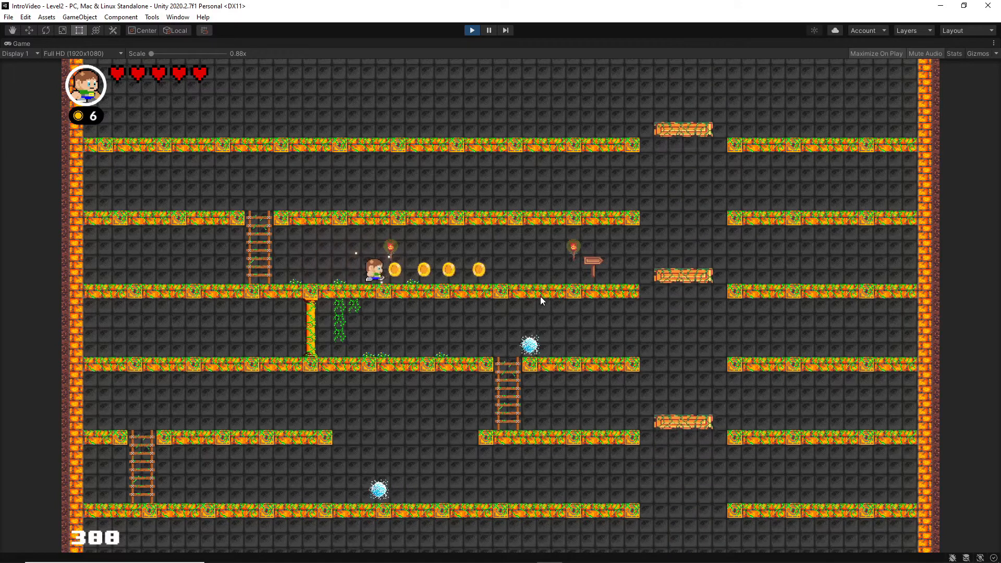
key(Right)
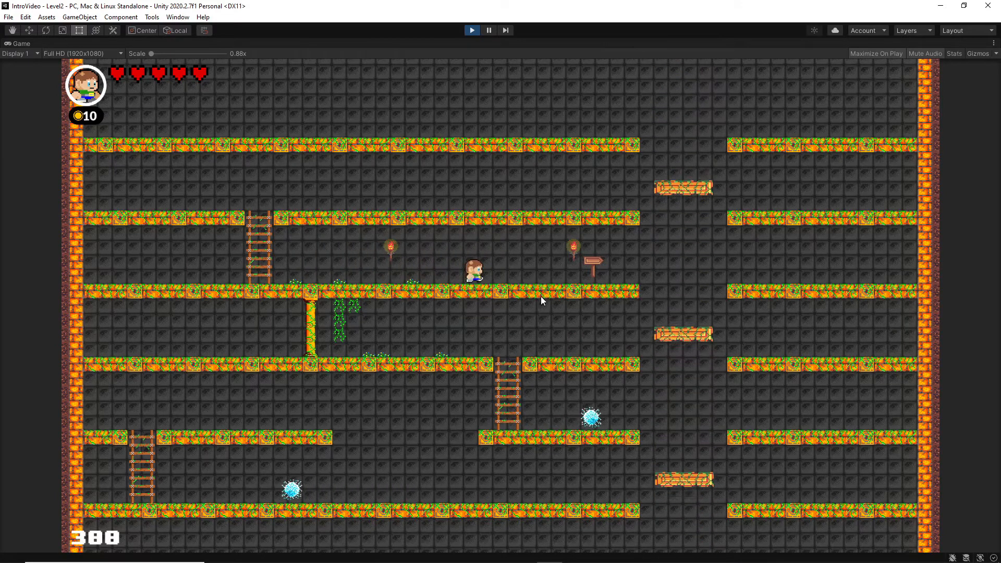
key(Right)
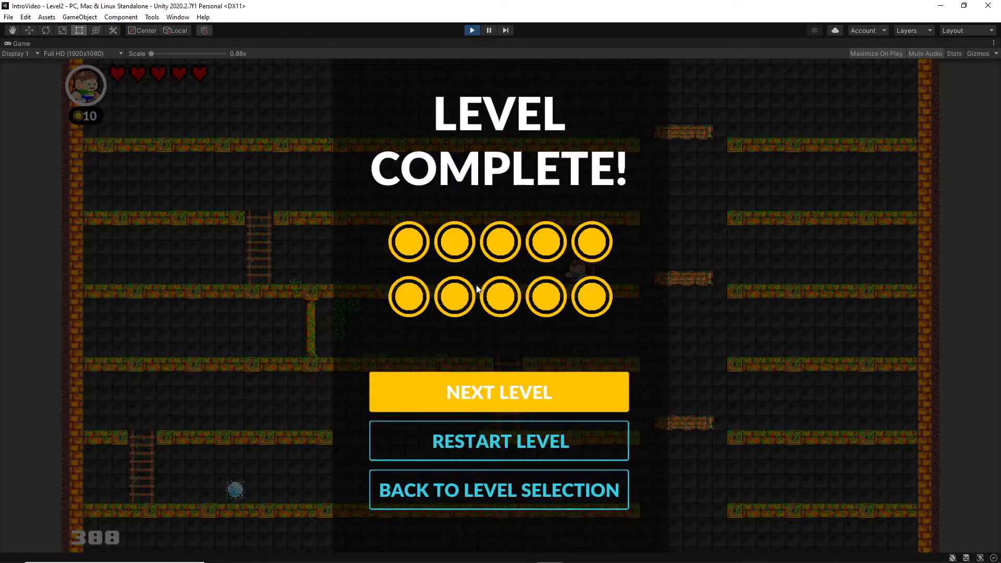
click(489, 496)
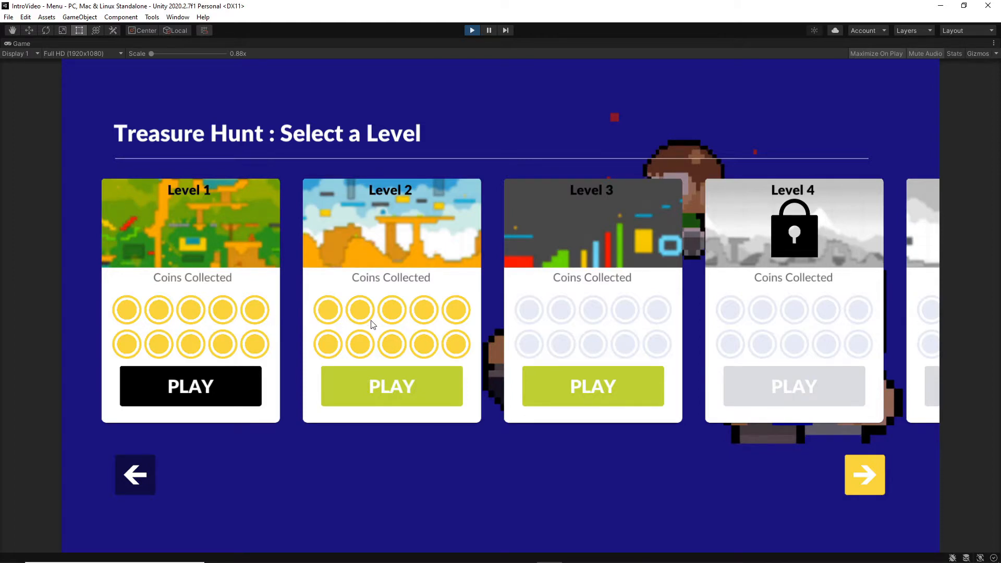
key(ctrl+p)
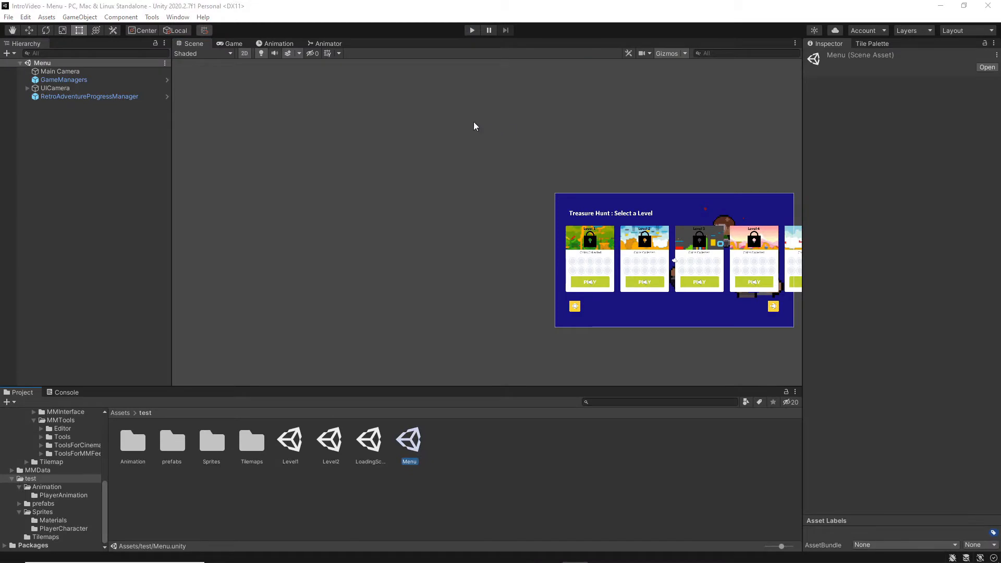
Step: Inspect RetroAdventureProgressManager in the Menu scene and open its prefab from test/prefabs to check the Scenes list
click(89, 98)
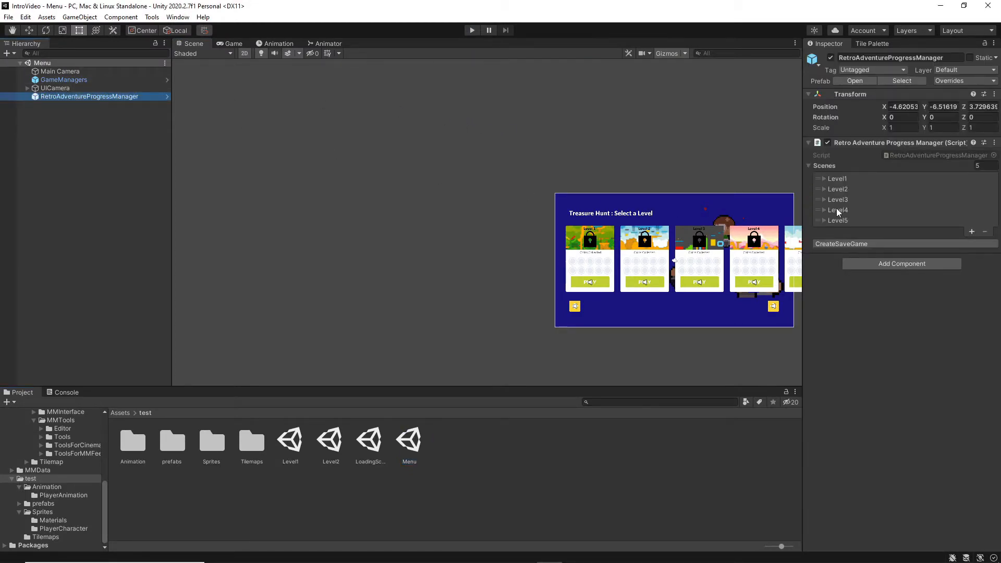
double_click(172, 443)
click(216, 448)
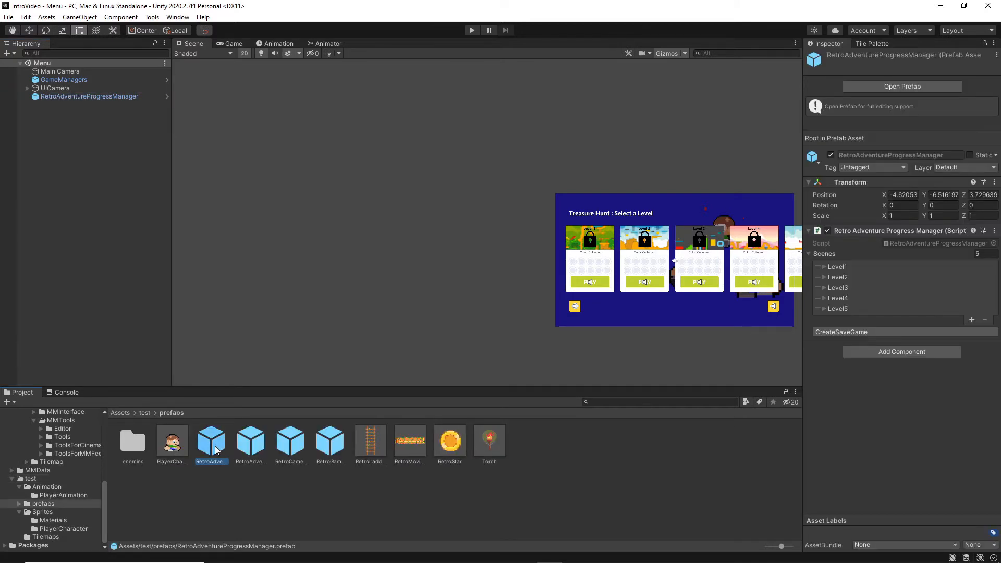
double_click(216, 449)
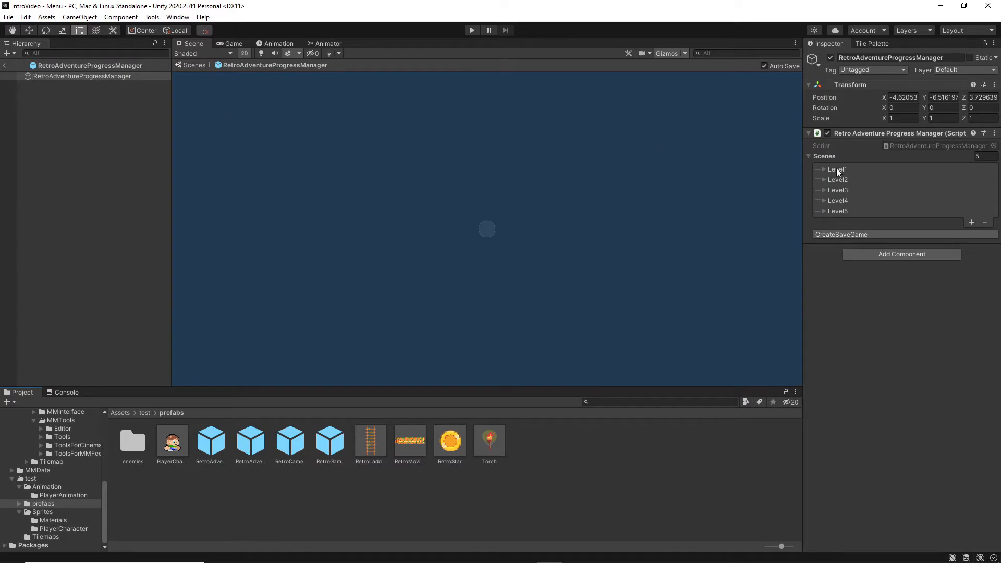
Step: Reopen the Level1 scene and expand Levels, grid and props to list the coin objects
click(144, 412)
double_click(290, 443)
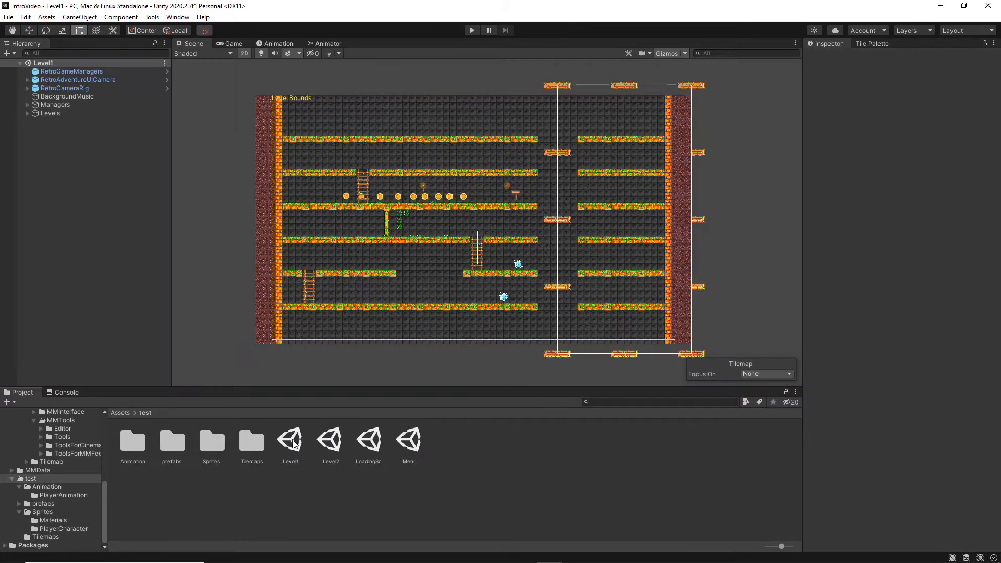
click(27, 113)
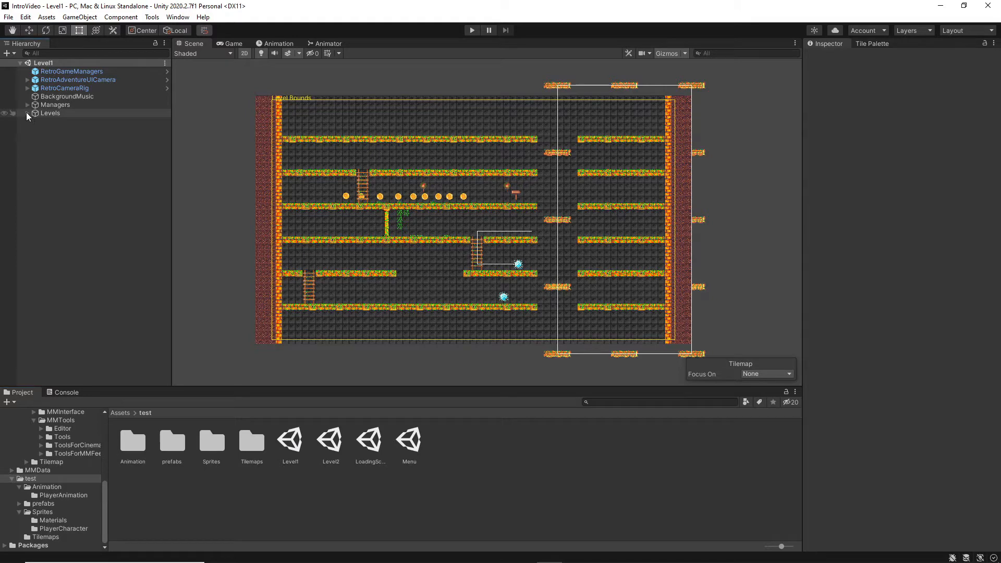
click(34, 122)
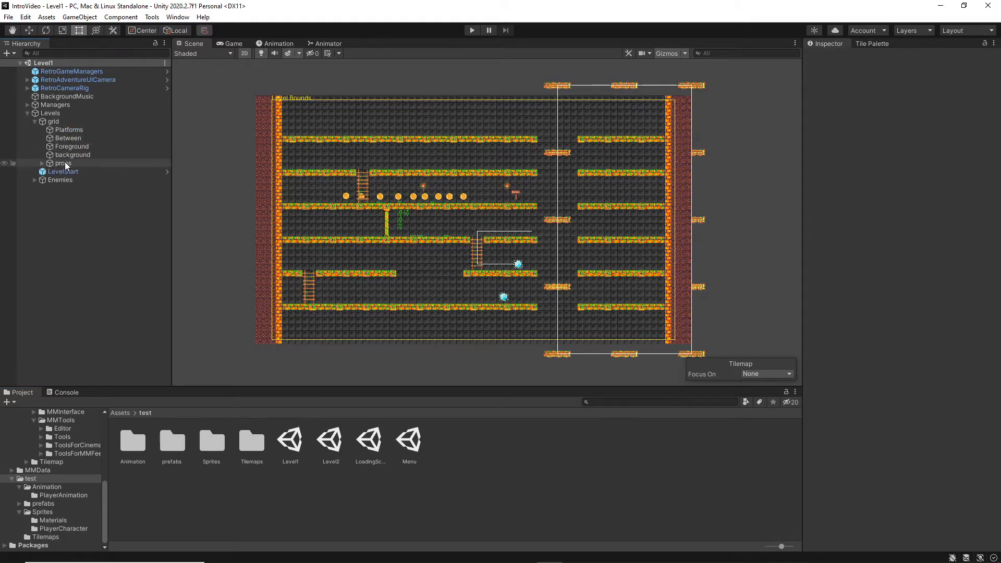
click(42, 164)
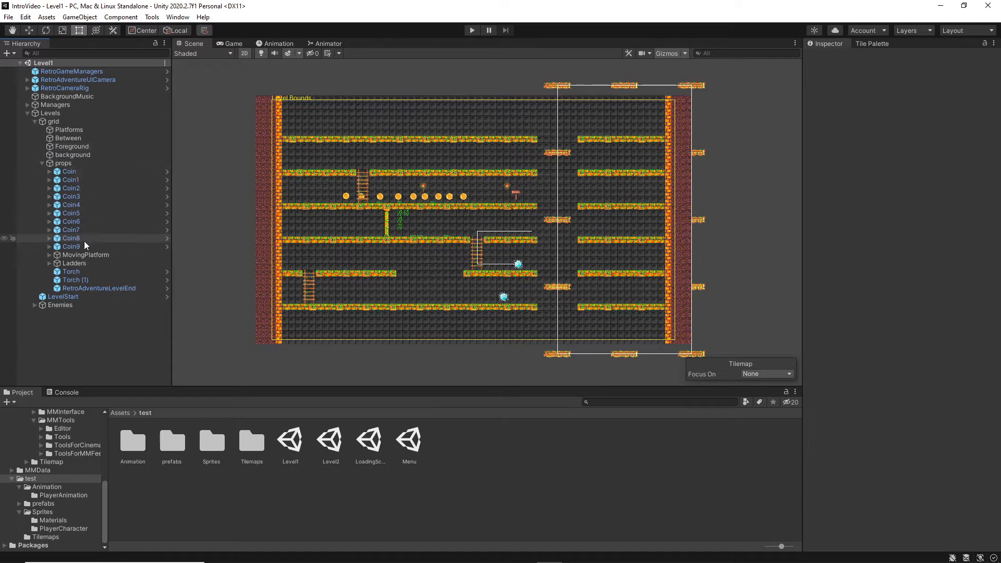
Step: Inspect the Star ID in the Retro Star component of Coin, Coin1, Coin2 and Coin9
click(72, 173)
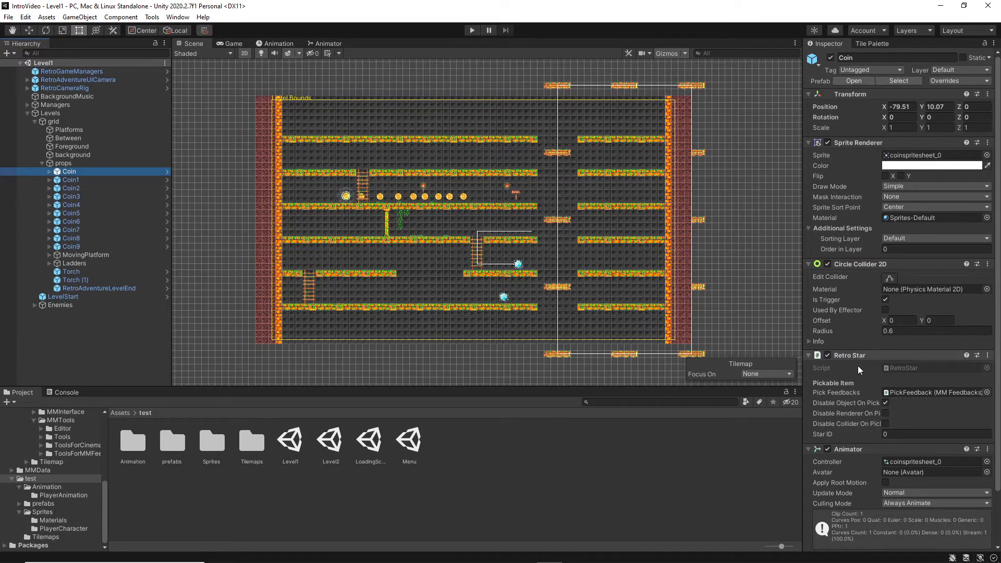
mouse_move(830, 435)
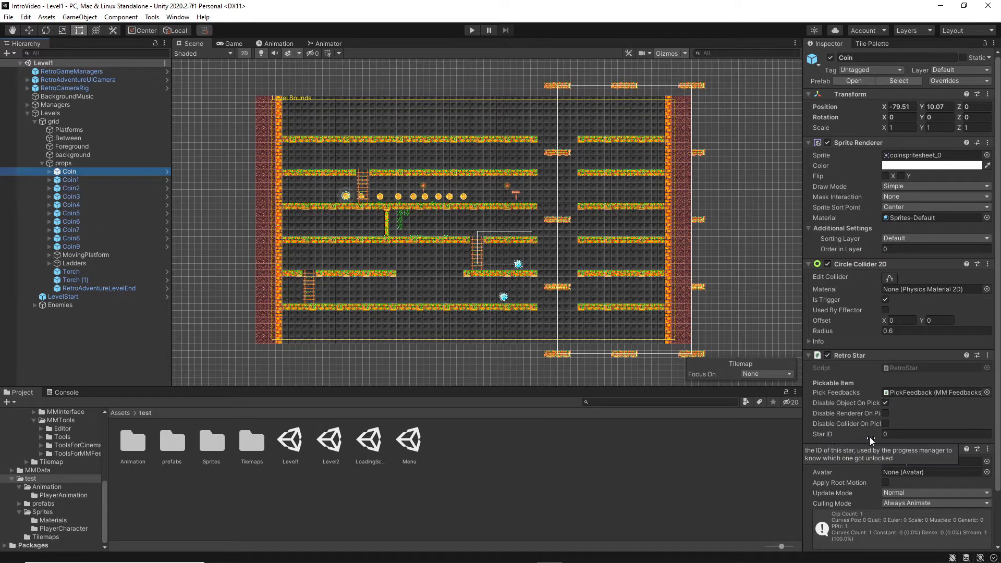
click(98, 181)
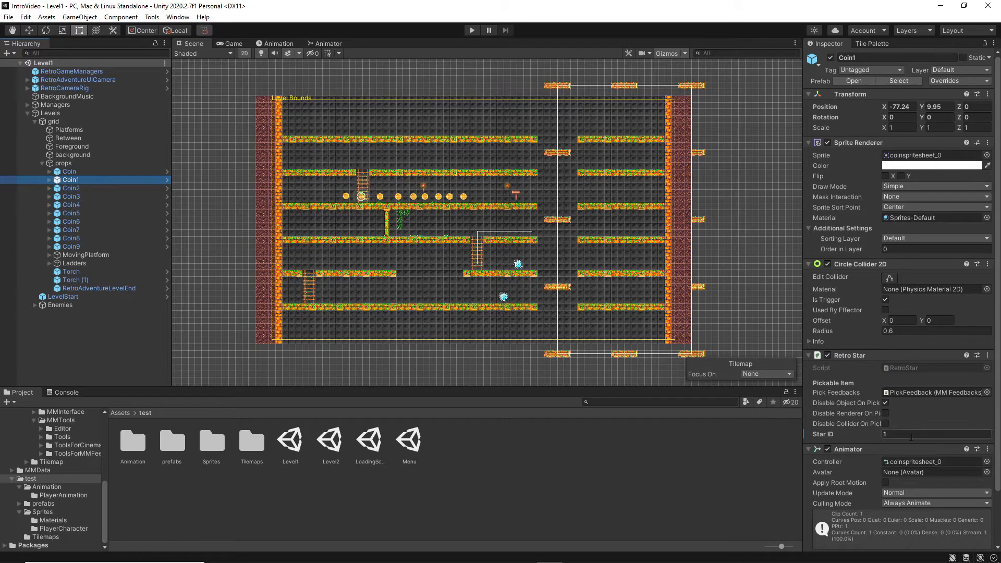
click(74, 189)
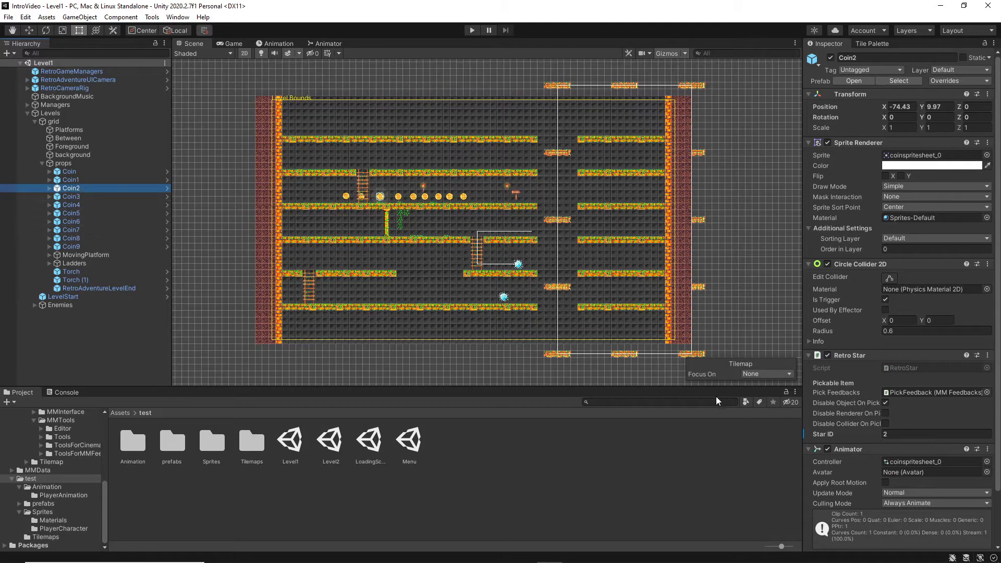
click(76, 247)
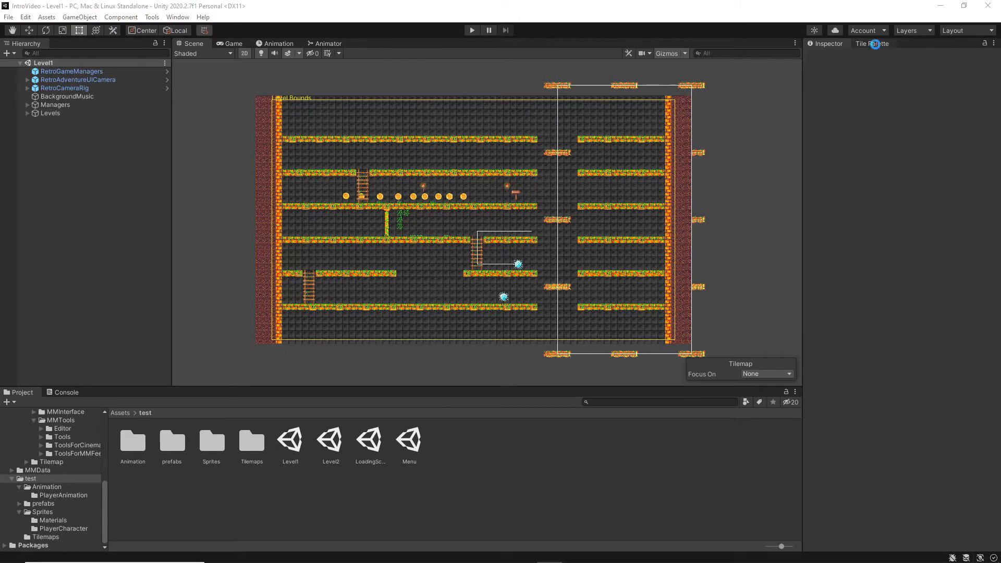
Step: Erase the end tile of each platform on both sides of the moving-platform shaft, using the Platforms tilemap
click(876, 44)
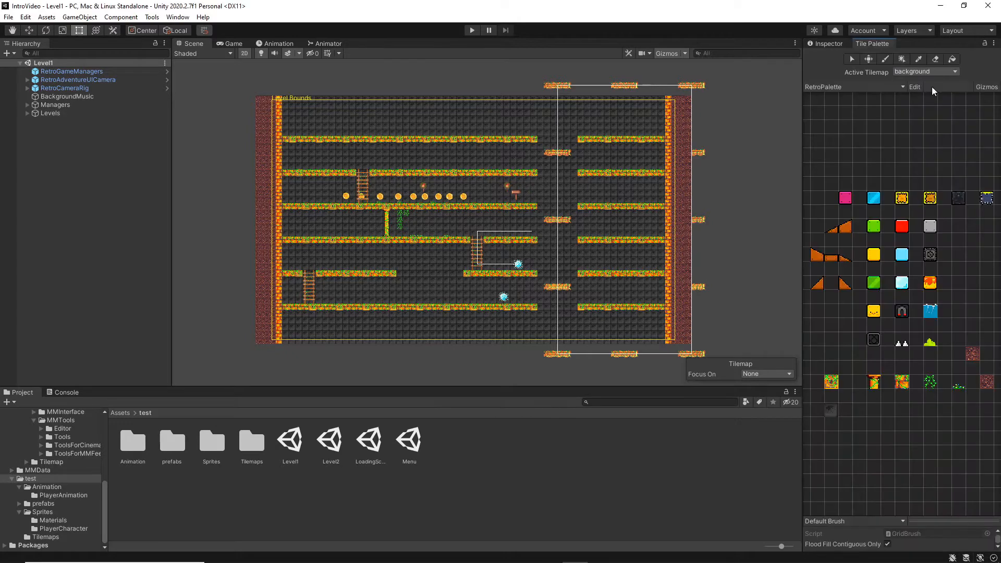
click(931, 58)
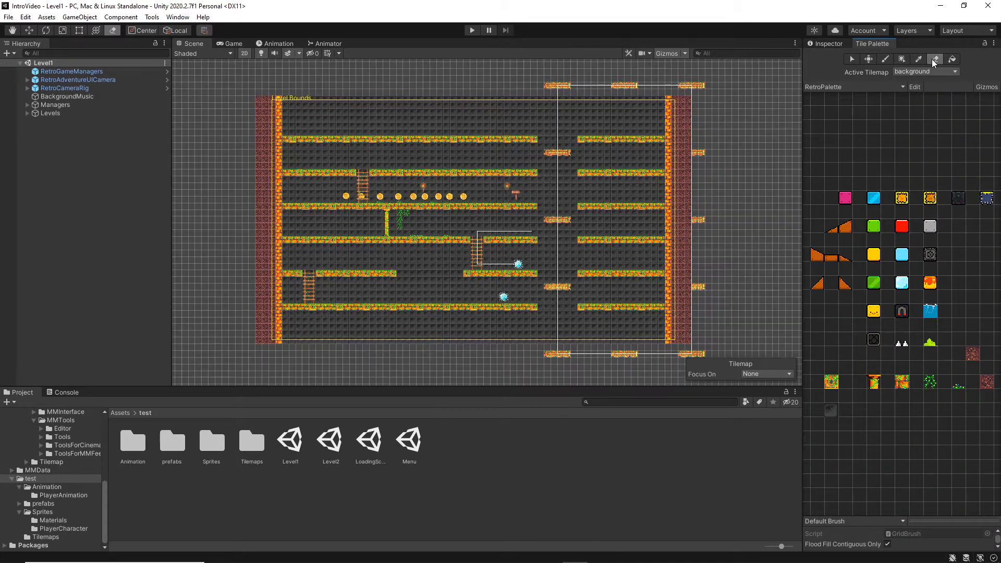
click(581, 141)
click(899, 71)
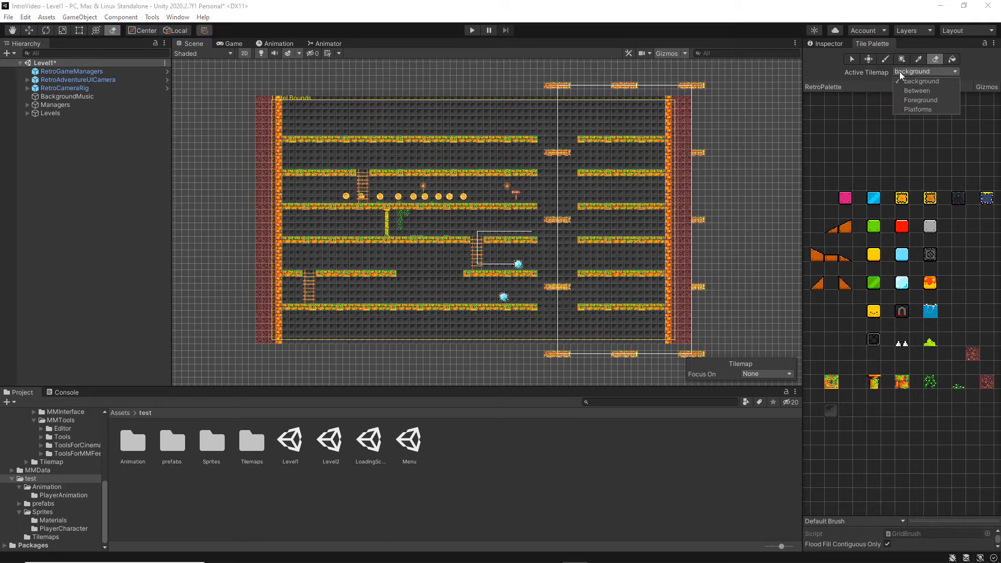
click(918, 109)
click(581, 139)
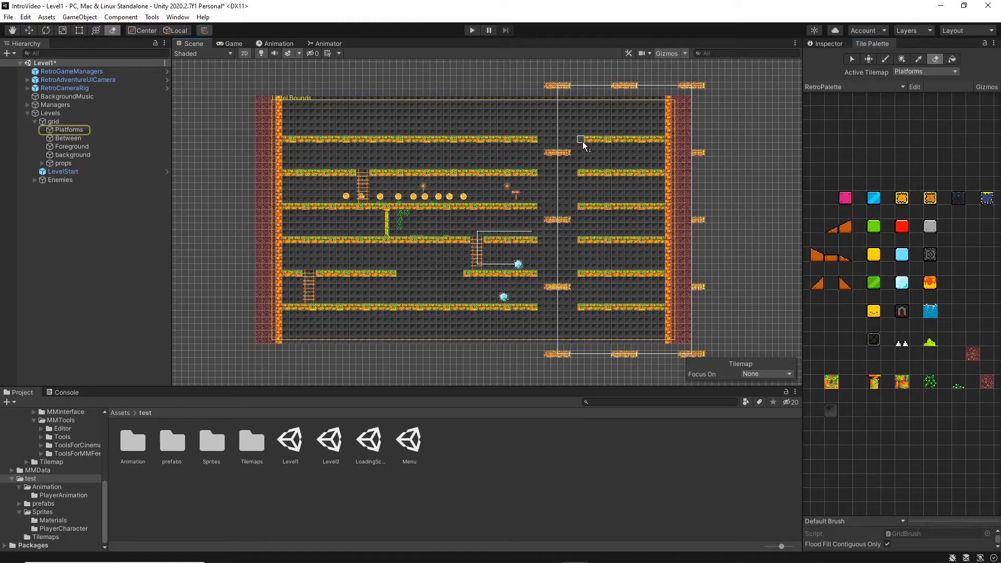
click(581, 174)
click(580, 207)
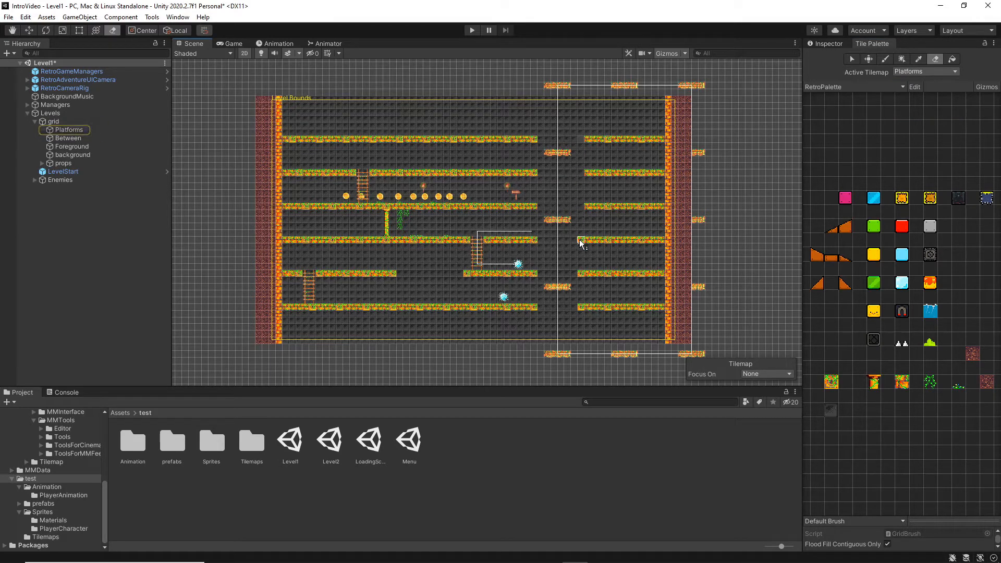
click(581, 240)
click(582, 274)
drag(535, 308, 534, 253)
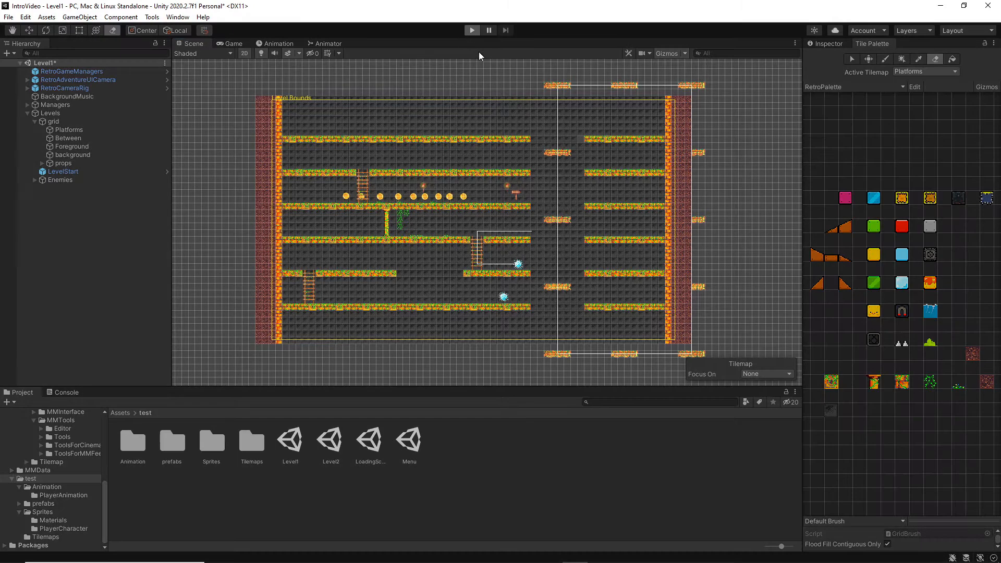
Step: Move RetroAdventureLevelEnd onto the topmost platform on the far side of the shaft, near the level's right wall
click(44, 171)
click(43, 163)
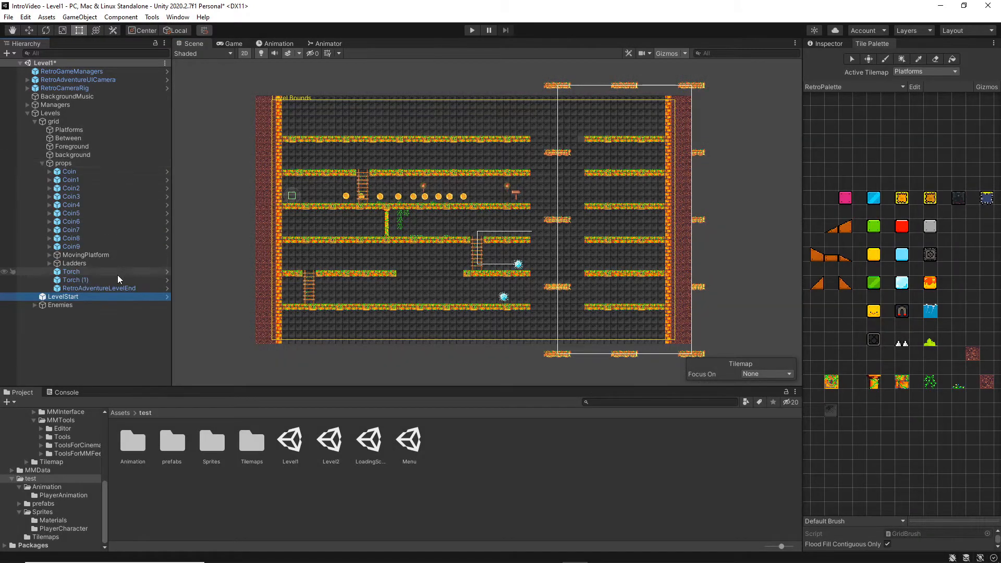
click(112, 289)
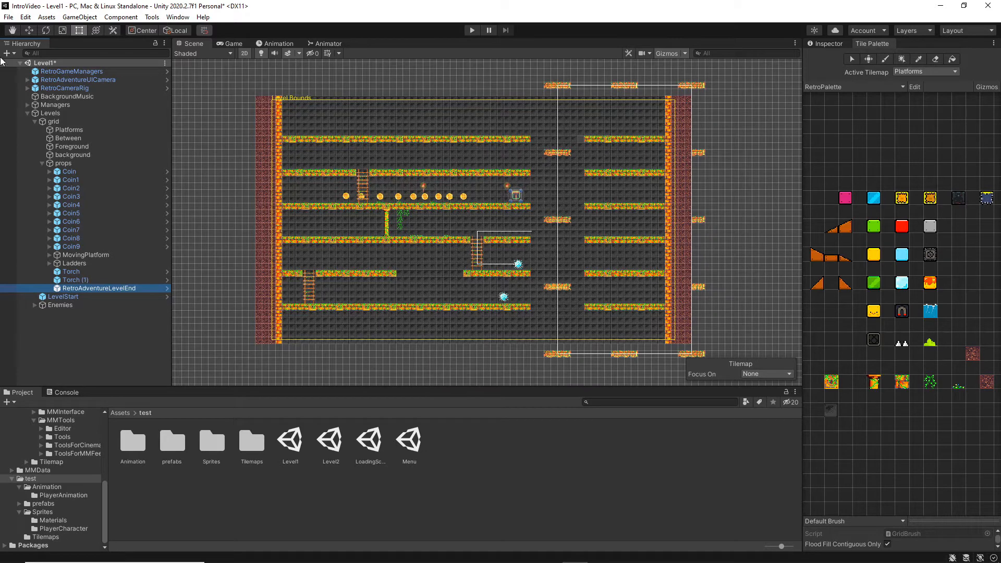
click(32, 32)
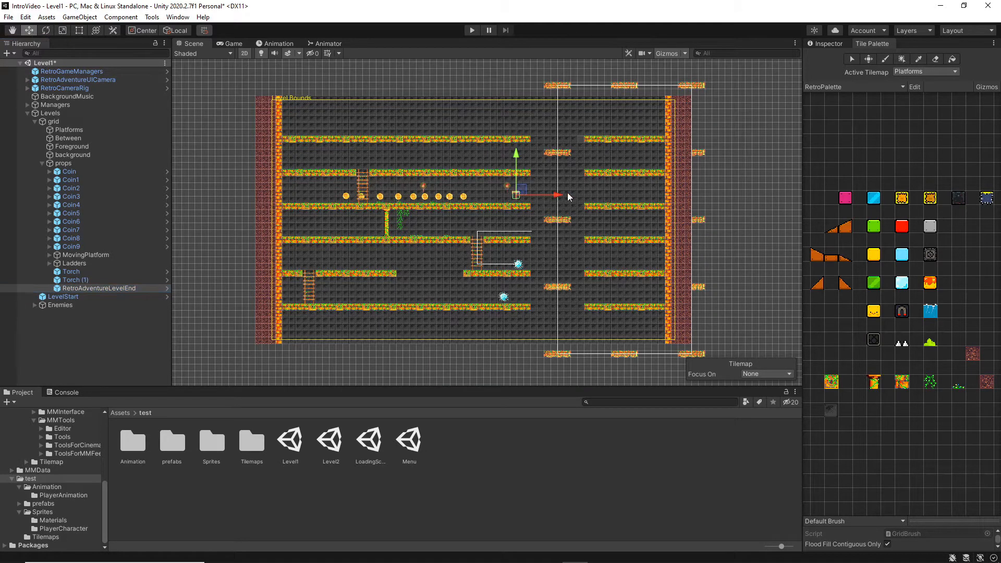
drag(559, 197, 693, 192)
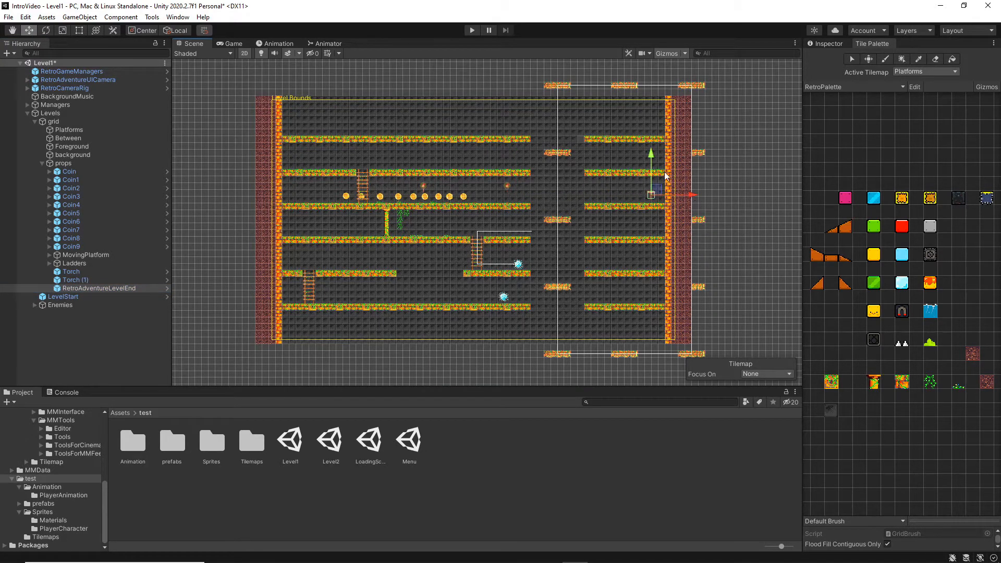
drag(652, 155, 663, 95)
Step: Move all ten coins, Coin to Coin9, outside the level's left wall, spread out in a vertical column
click(73, 173)
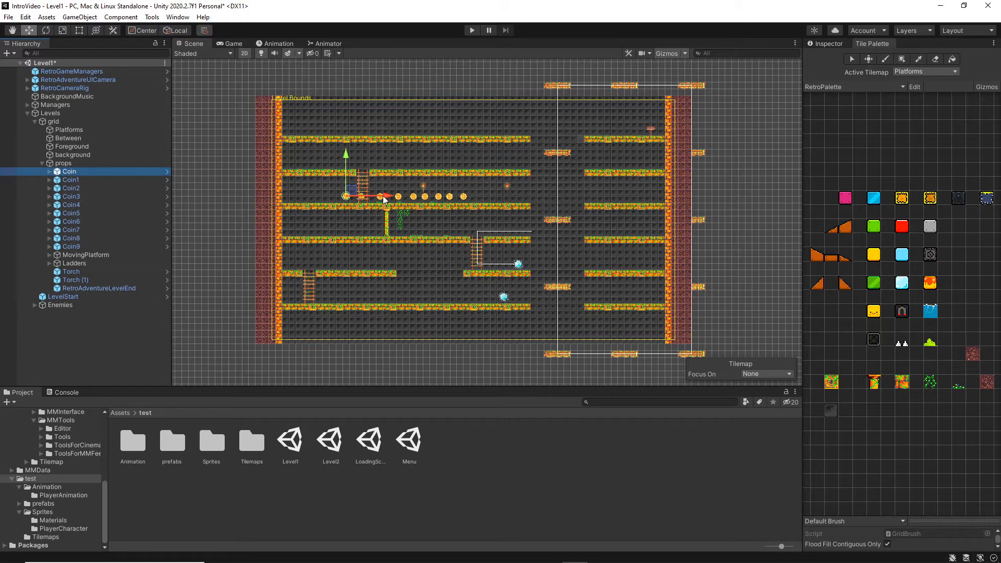
drag(388, 199, 273, 198)
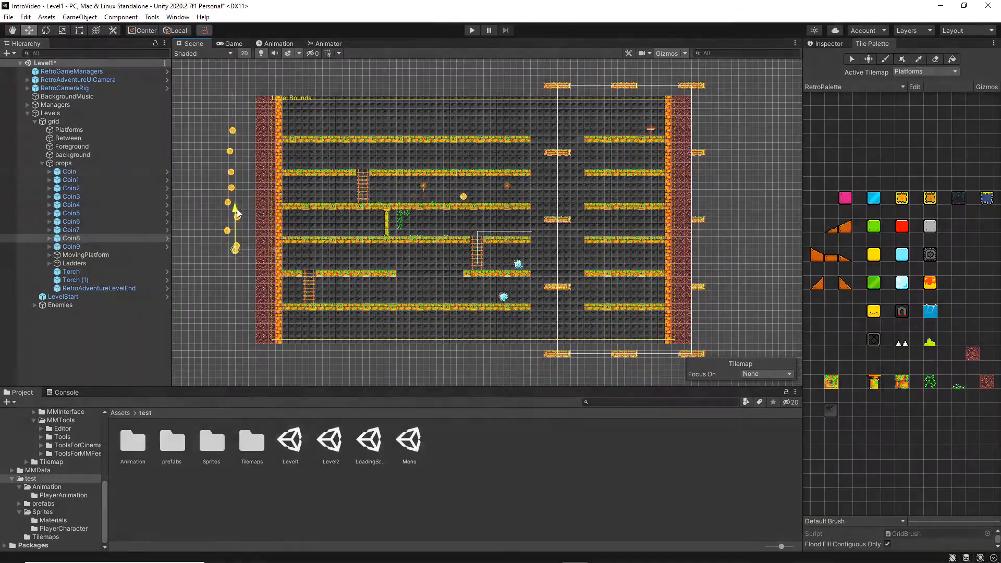
drag(237, 210, 237, 219)
click(101, 245)
drag(505, 198, 261, 198)
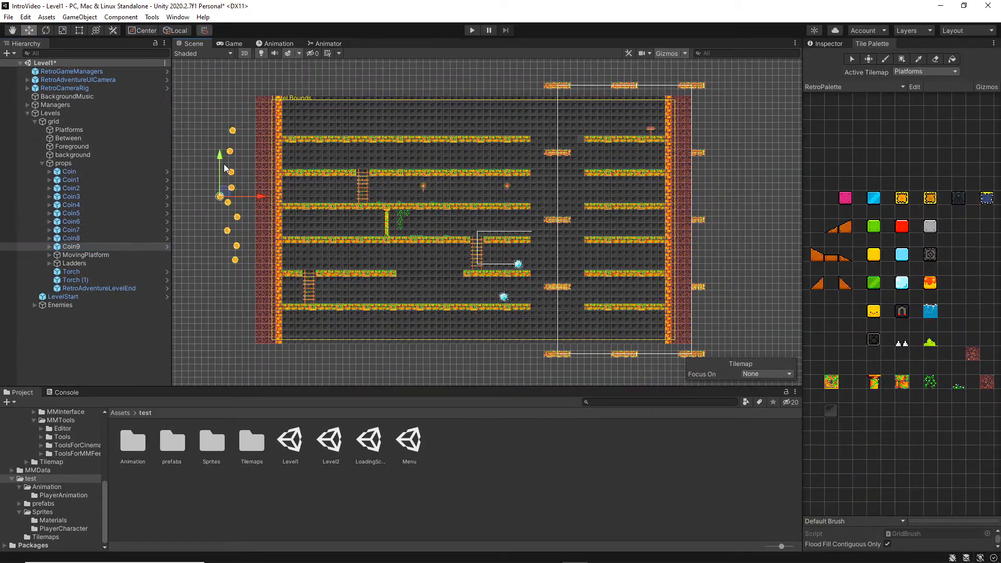
drag(222, 160, 228, 244)
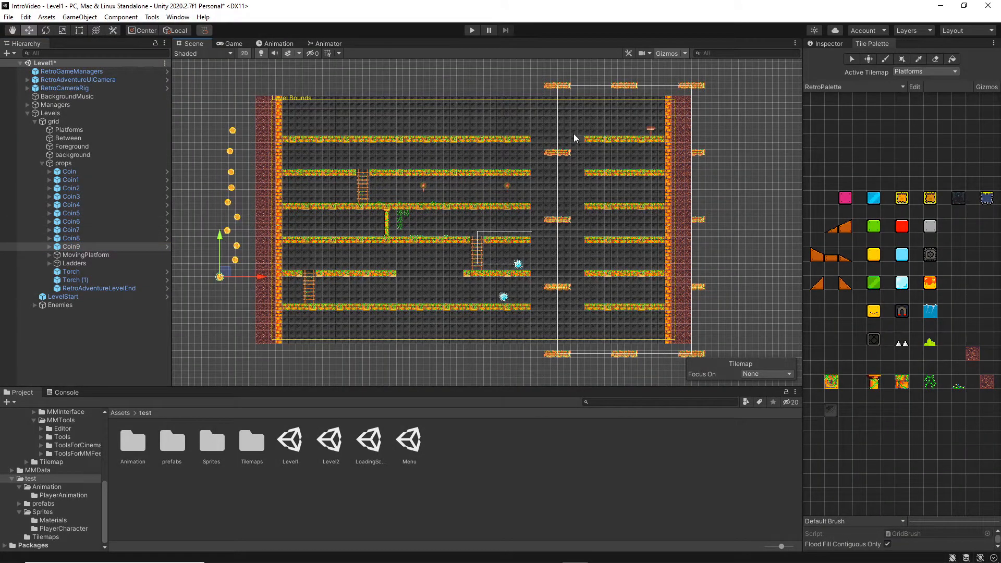
Step: Playtest Level1 by running to the moving platforms and crossing to the right-hand side, and stop the playtest
click(472, 31)
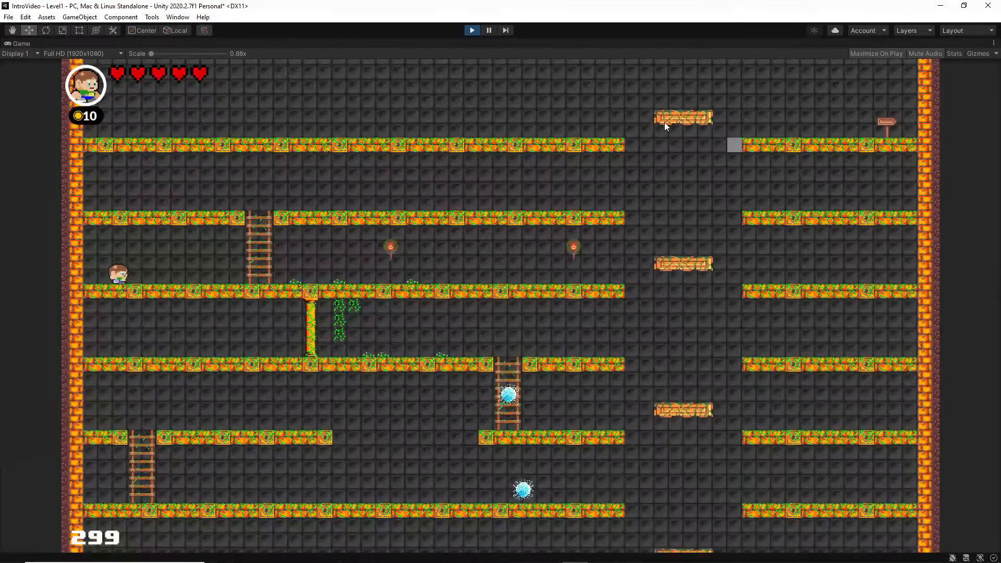
key(Right)
key(Right)
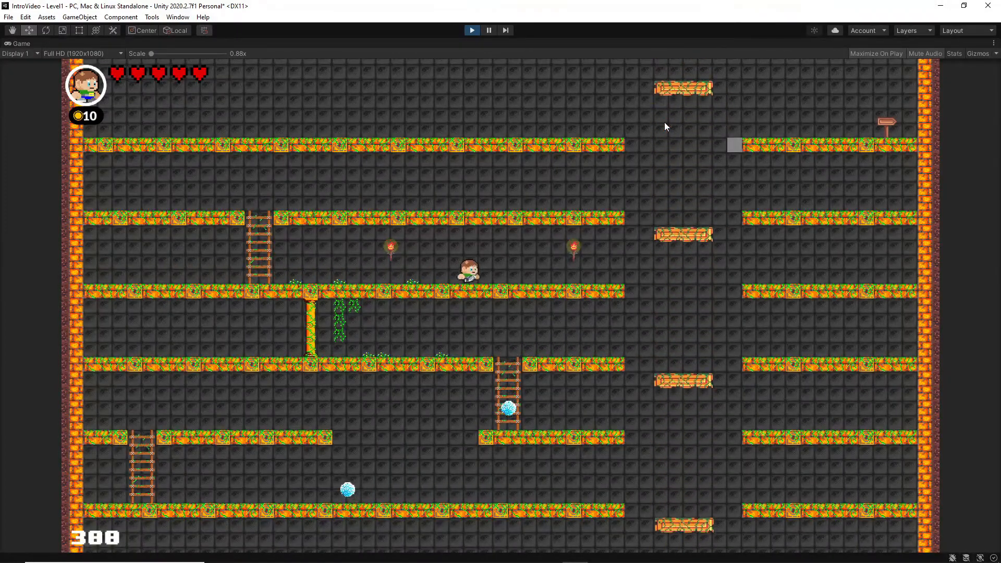
key(Right)
key(Left)
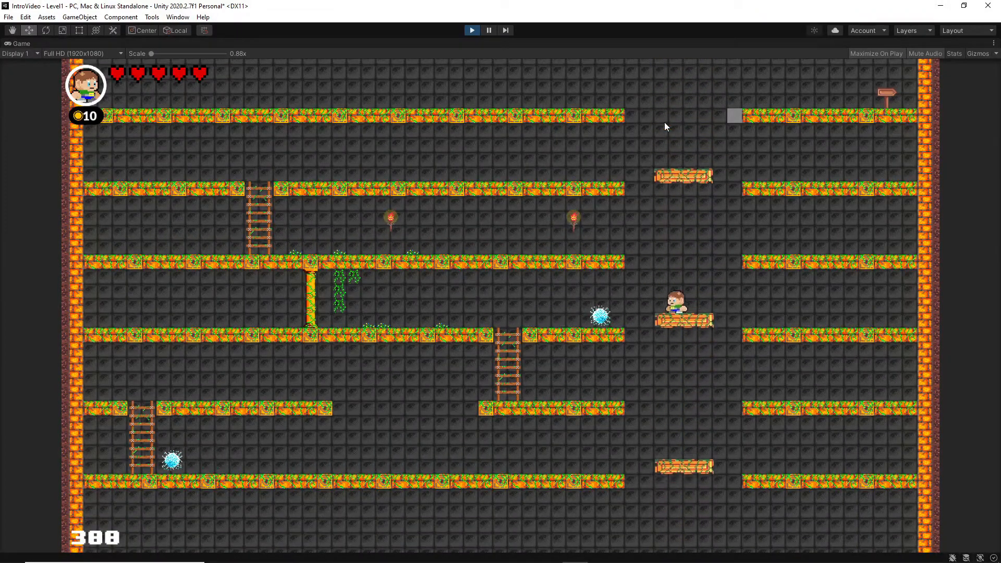
key(Right)
key(Left)
key(Right)
key(space)
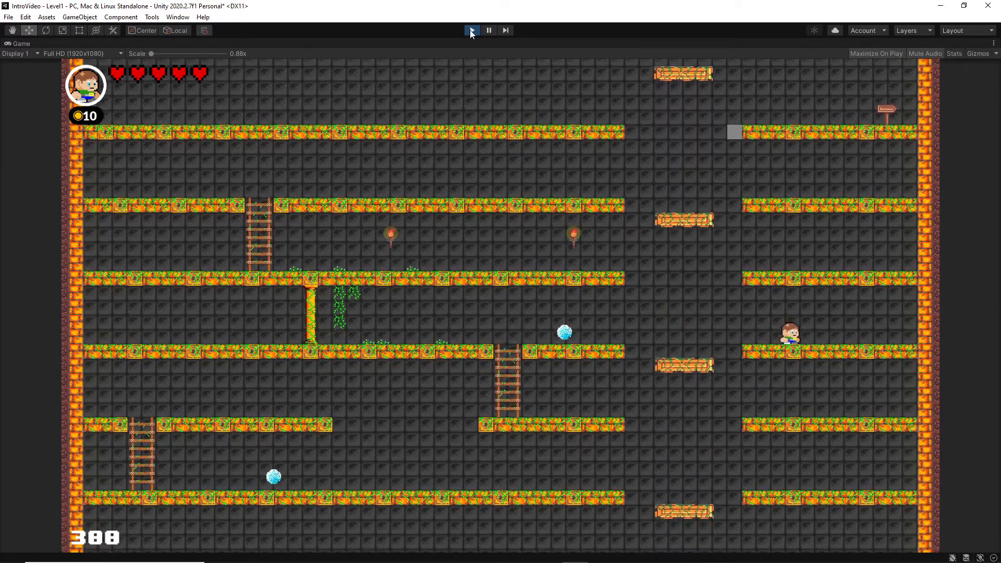
click(470, 30)
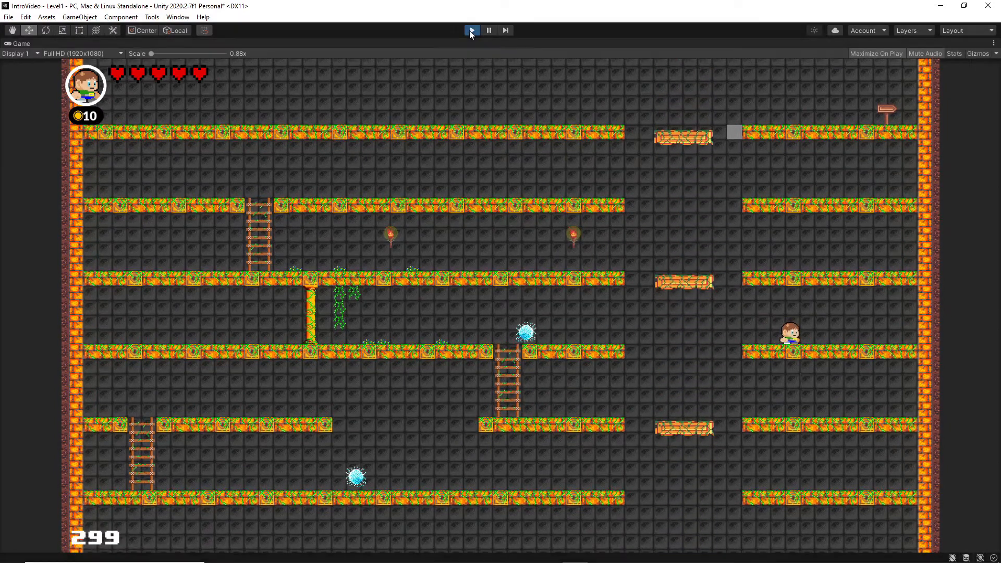
Step: Erase one more tile from the shaft end of each right-hand platform and move LevelStart beside the shaft on its current row
click(936, 59)
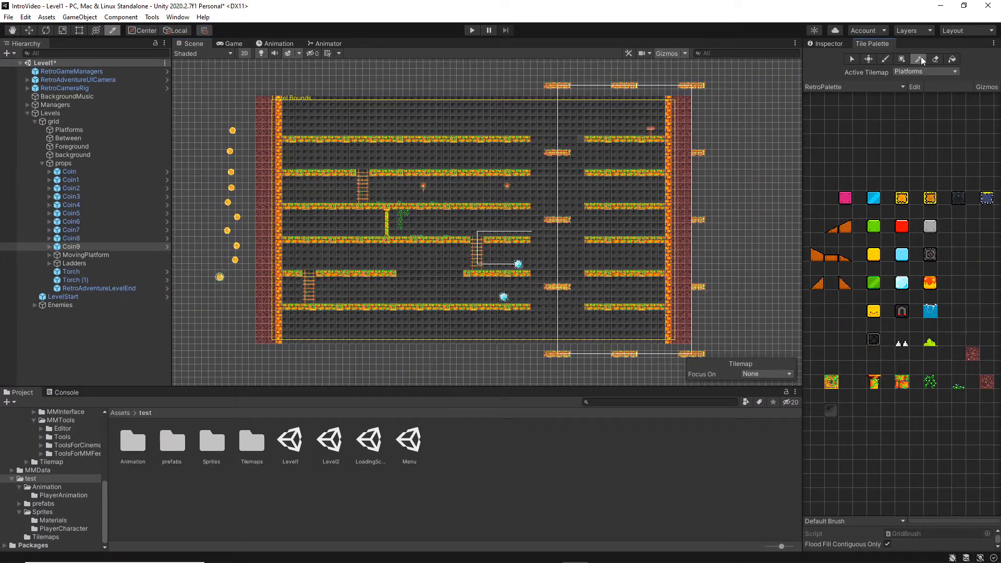
drag(588, 142, 587, 305)
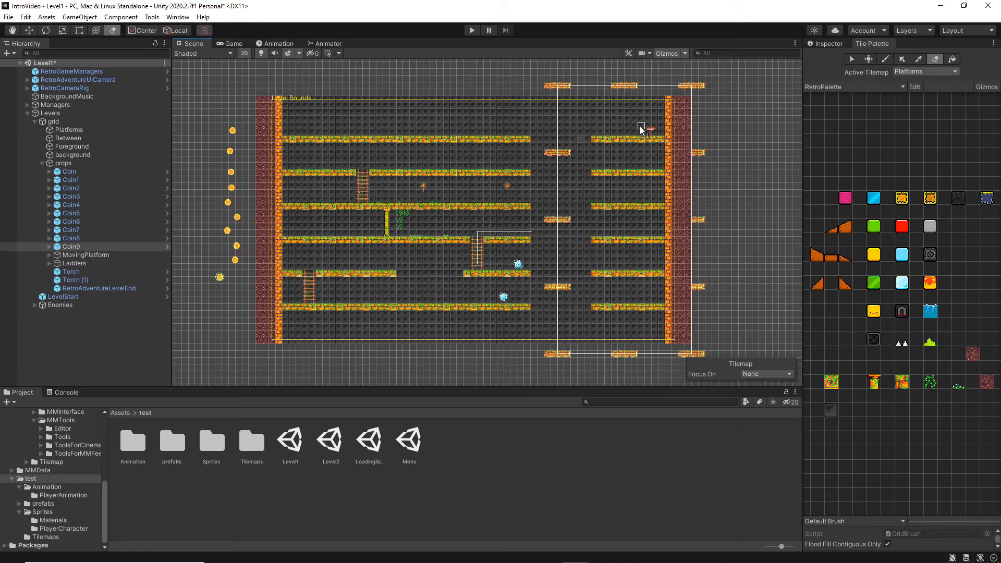
click(73, 296)
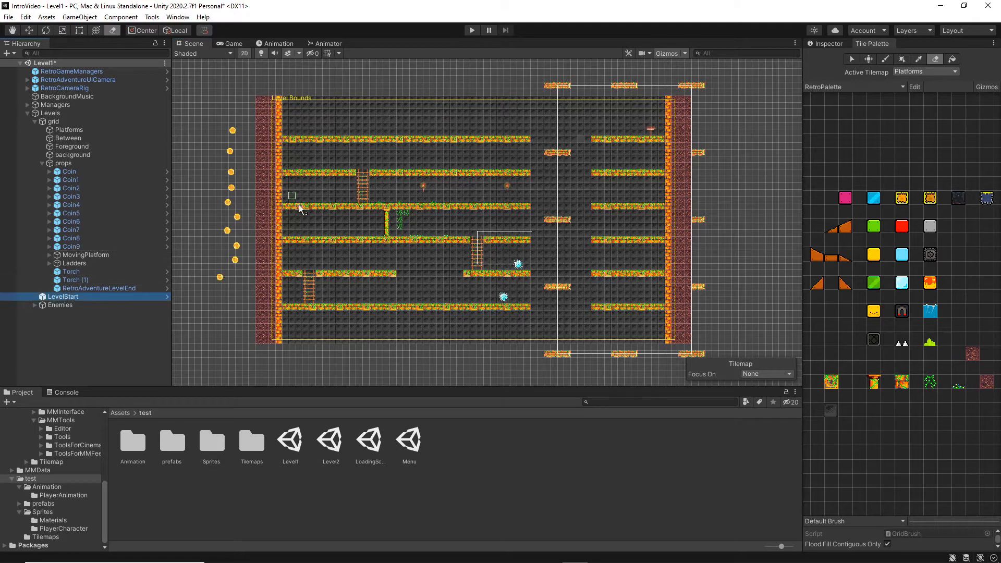
click(35, 30)
drag(331, 198, 555, 157)
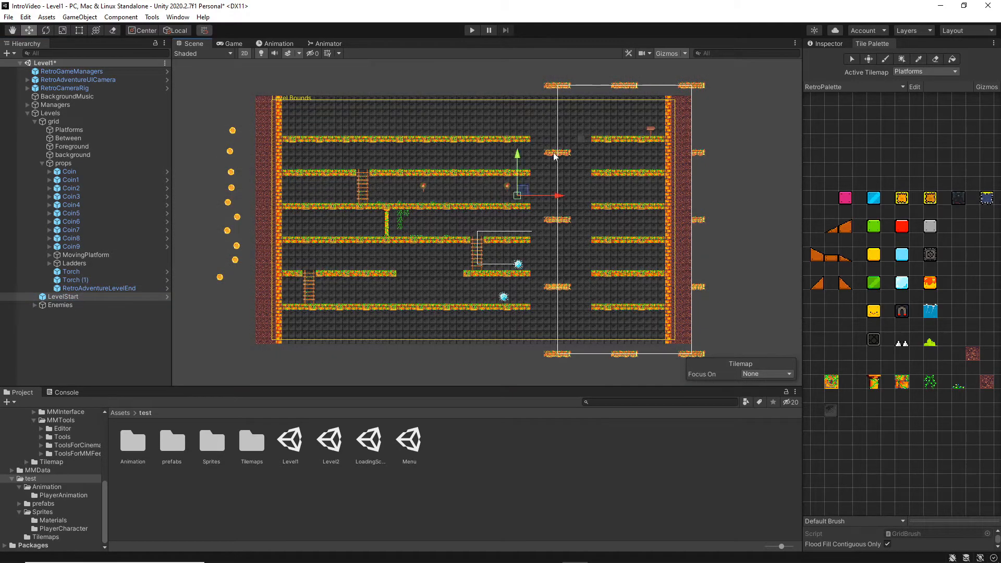
Step: Playtest the widened shaft by jumping across to the right-hand platforms and back, and end the playtest
click(471, 30)
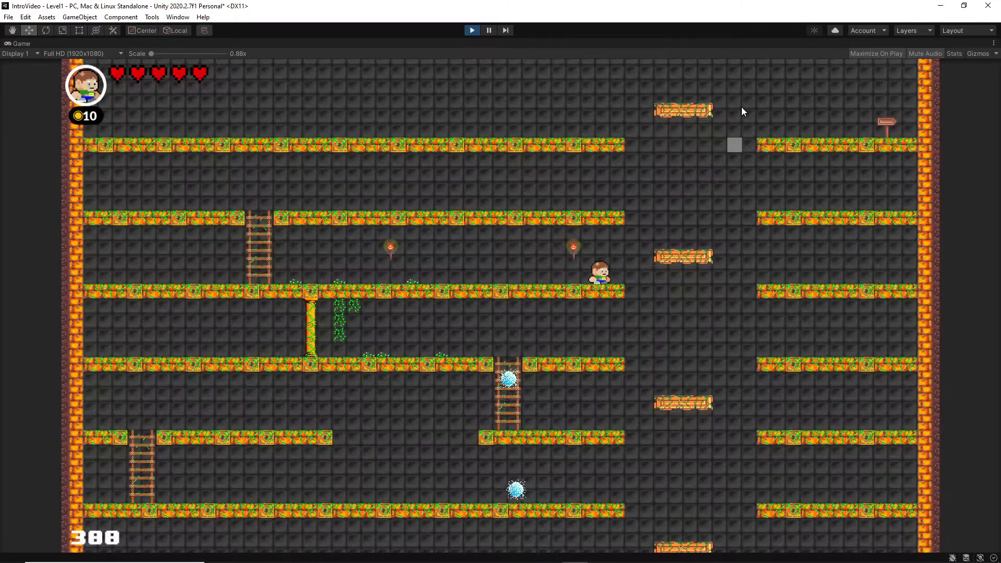
key(Right)
key(space)
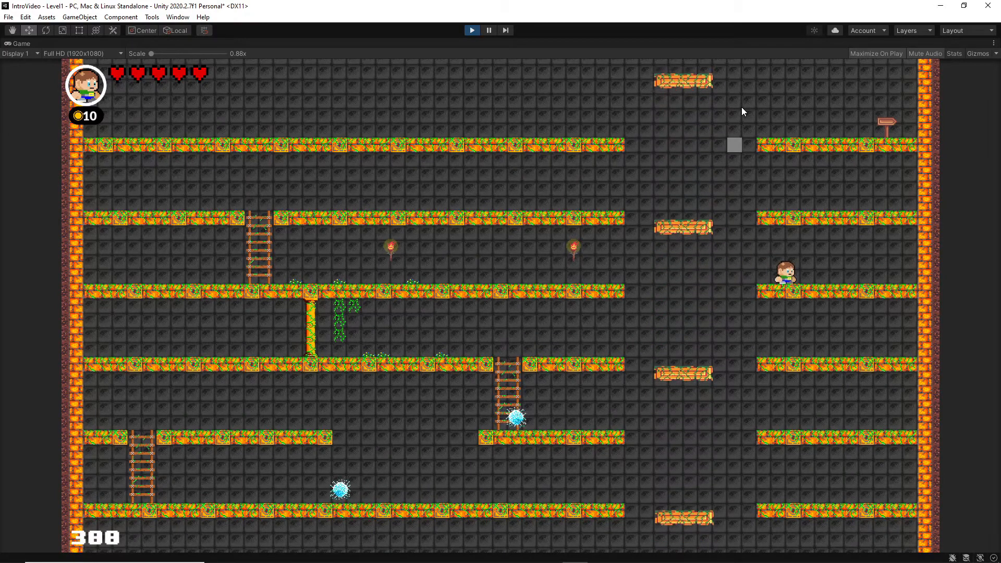
key(Left)
key(Right)
key(space)
key(Left)
key(space)
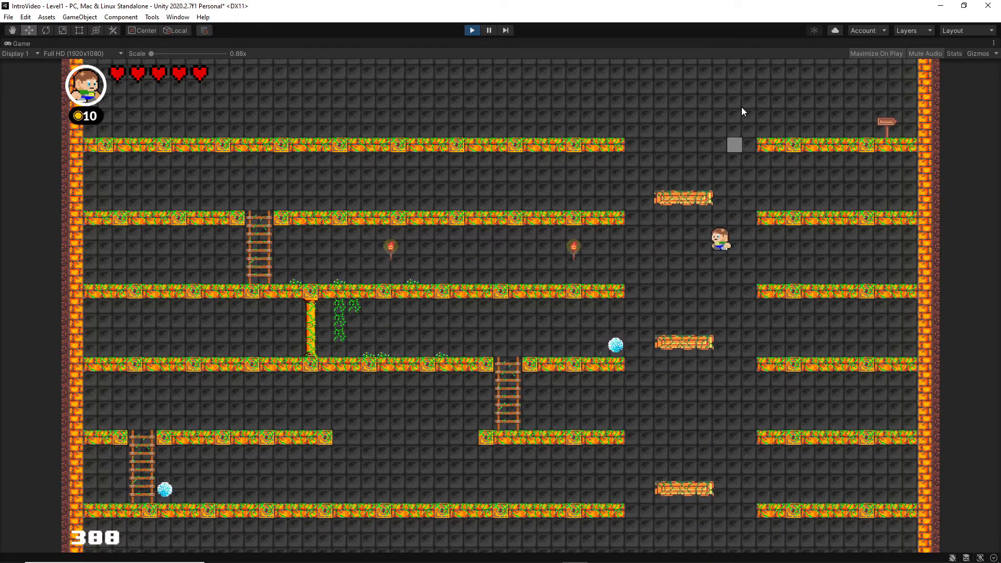
key(Left)
key(space)
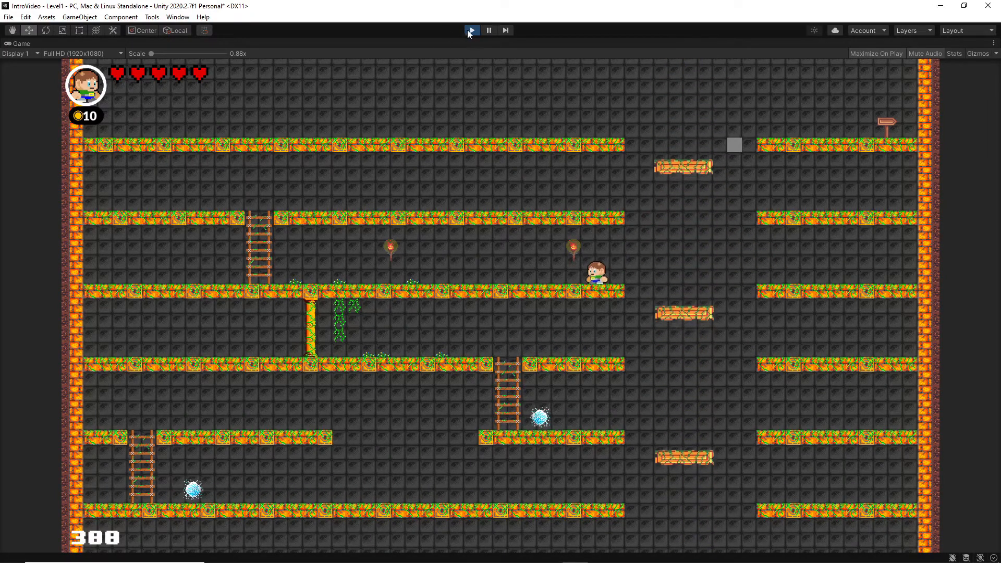
click(469, 30)
Step: Erase one more tile from the shaft end of each left-hand platform and playtest jumping between the moving platforms and both sides
click(935, 59)
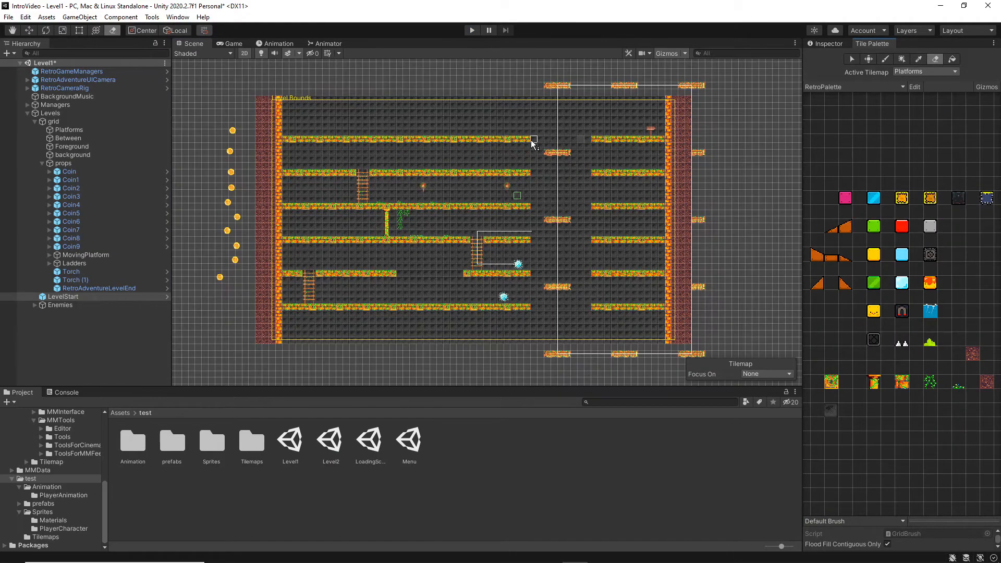
drag(530, 155, 526, 305)
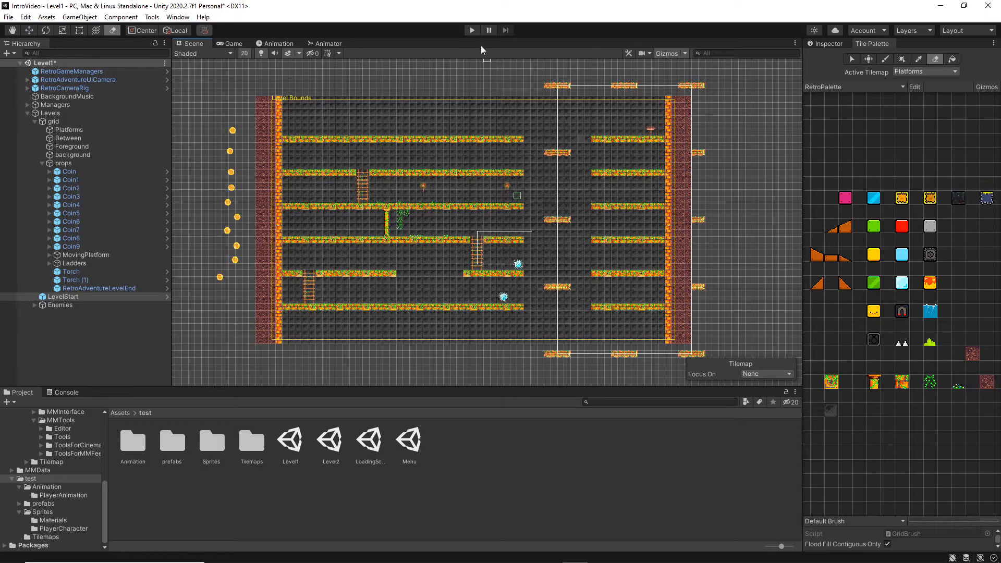
click(472, 30)
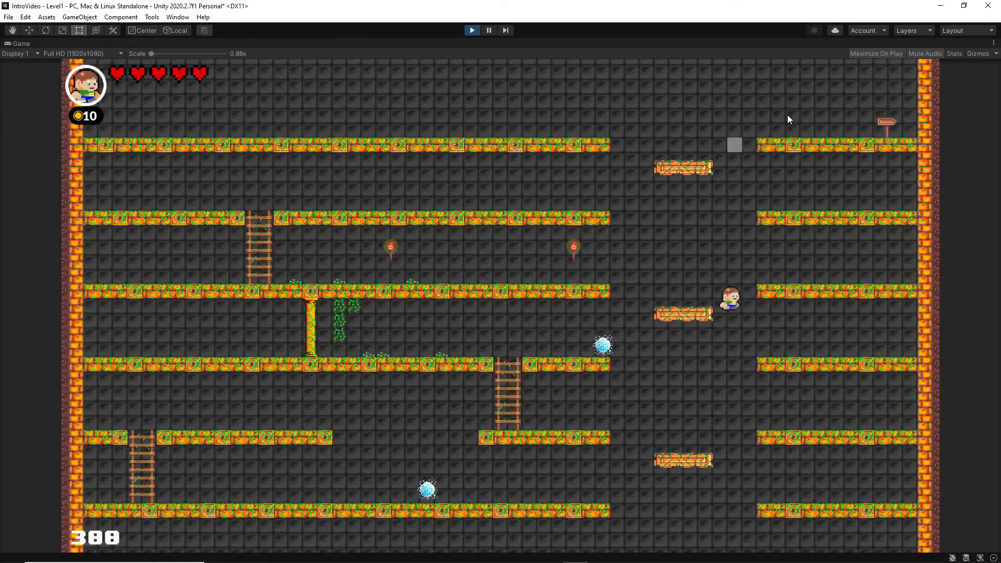
key(Right)
key(Left)
key(space)
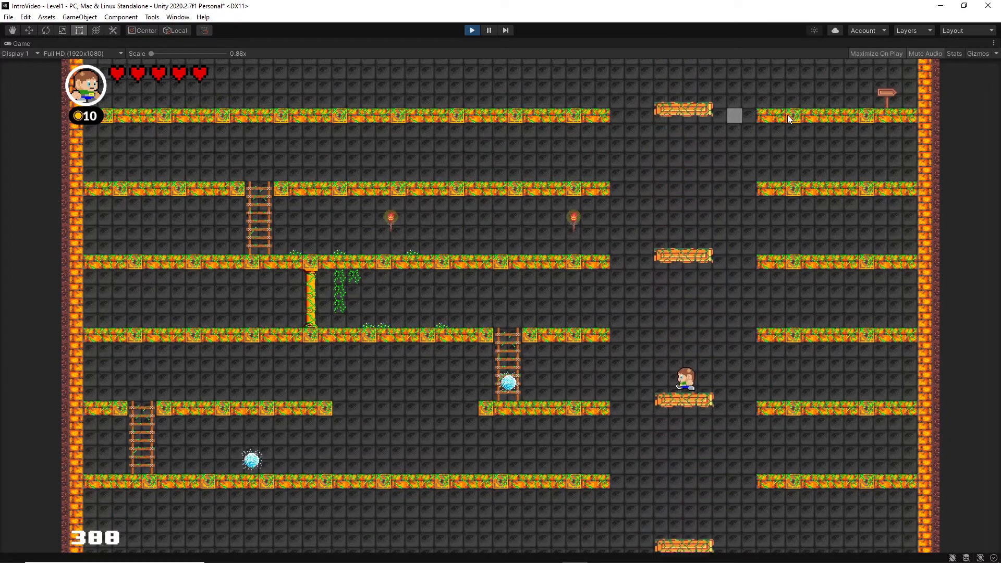
key(Left)
key(space)
key(Right)
key(space)
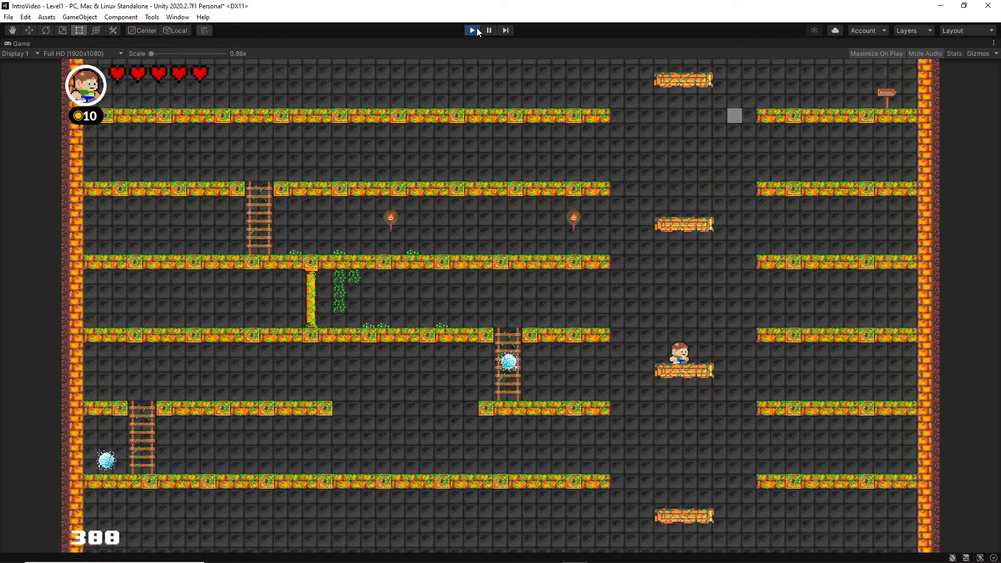
click(472, 30)
Step: Paint the missing background tile beside the top right-hand platform with the dark stone tile on the background tilemap
scroll(610, 145, up, 5)
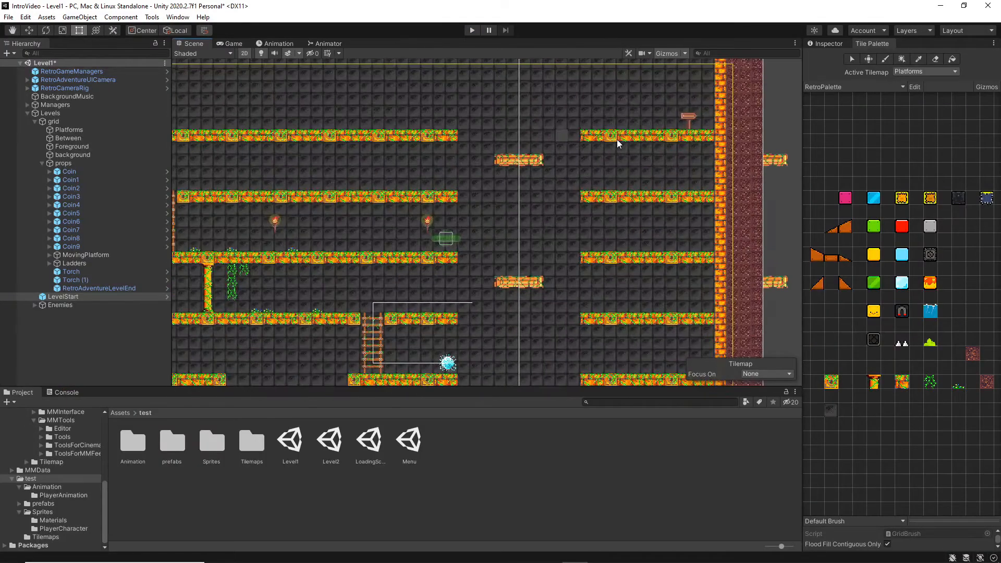
click(926, 71)
click(926, 99)
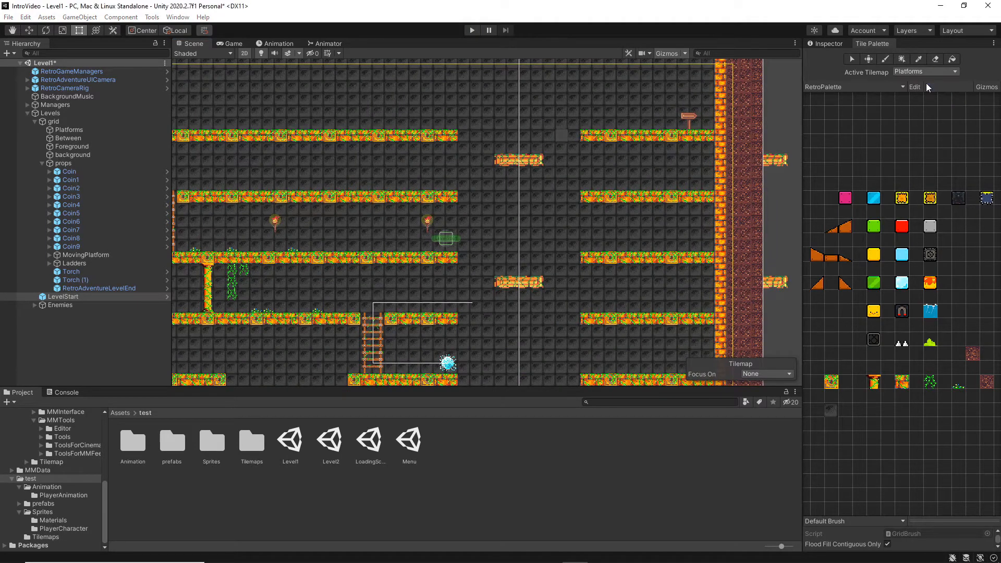
click(834, 411)
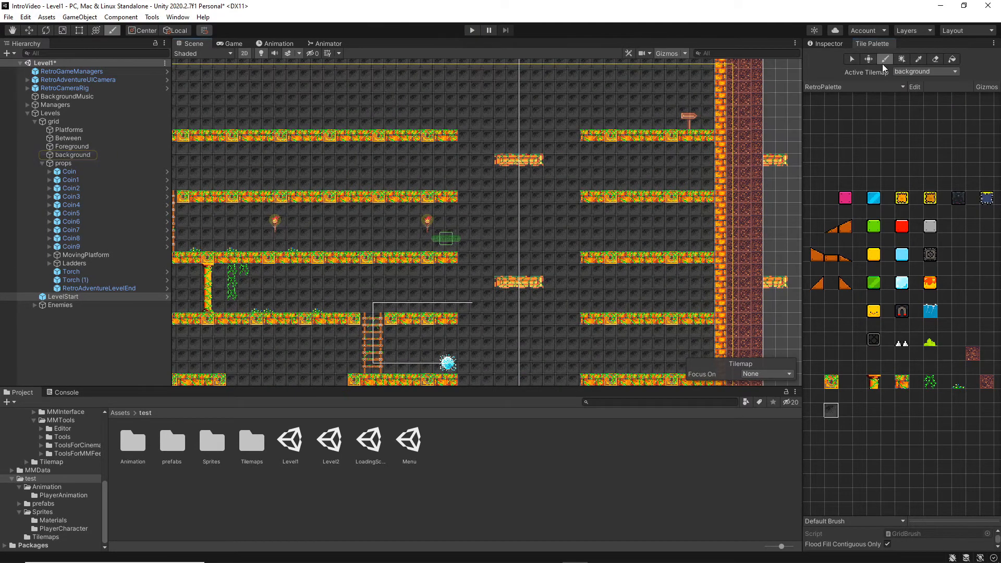
scroll(455, 209, down, 4)
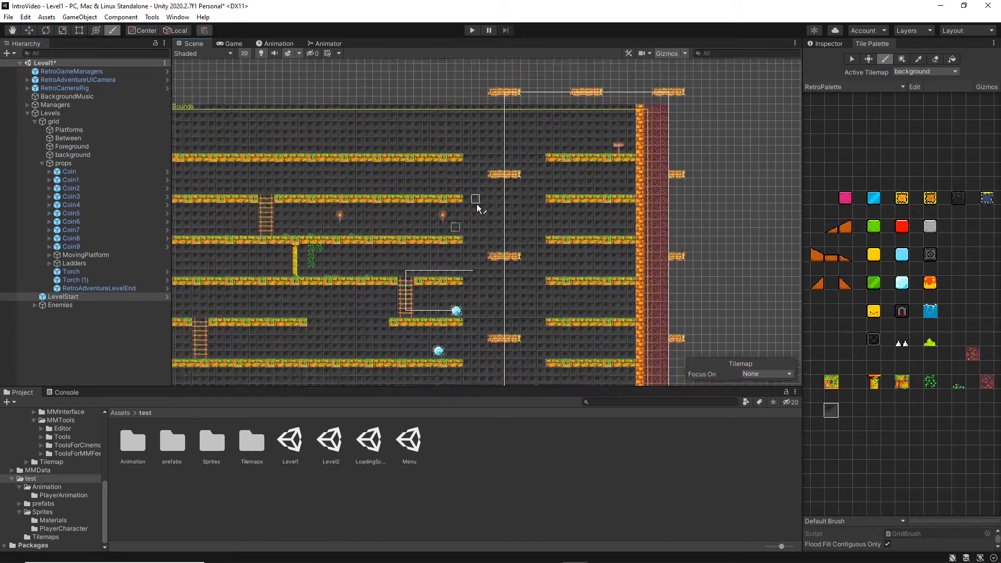
Step: Set the X position of path Element 3 in FollowPathRetroBlob's MMPathMovement to 0.18 and check the enemy's path in a short playtest
scroll(355, 301, up, 5)
scroll(355, 302, up, 3)
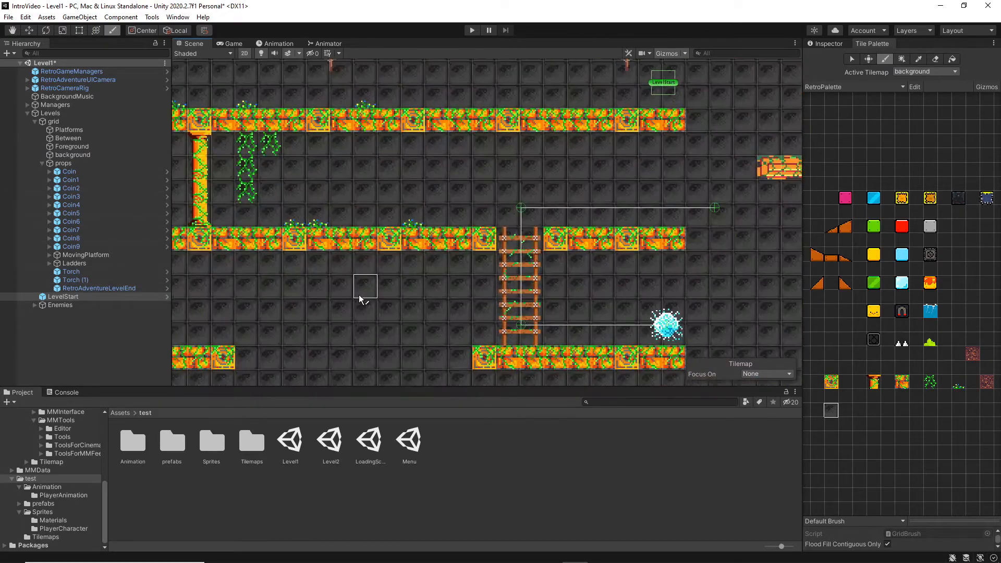
middle_drag(538, 291, 442, 204)
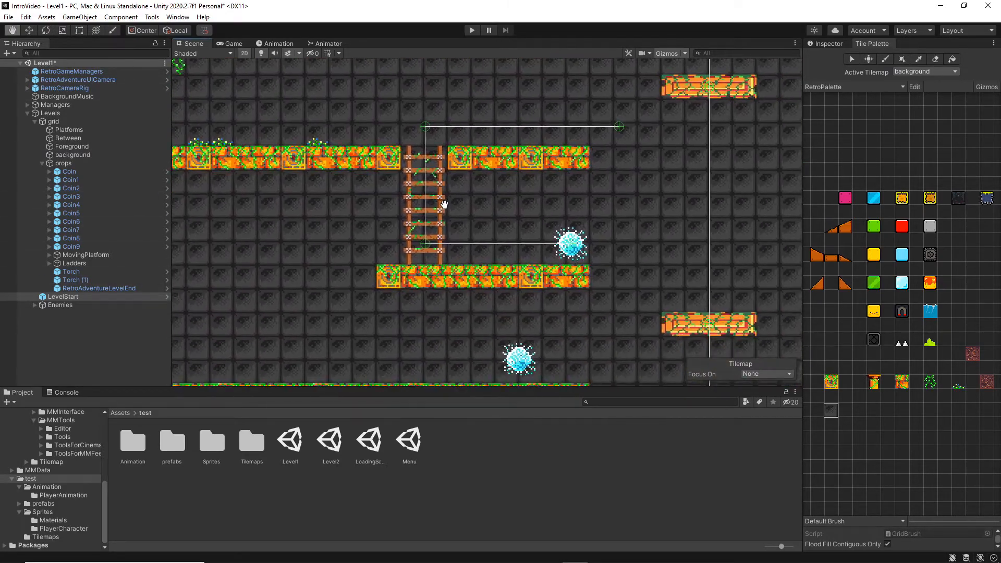
click(35, 305)
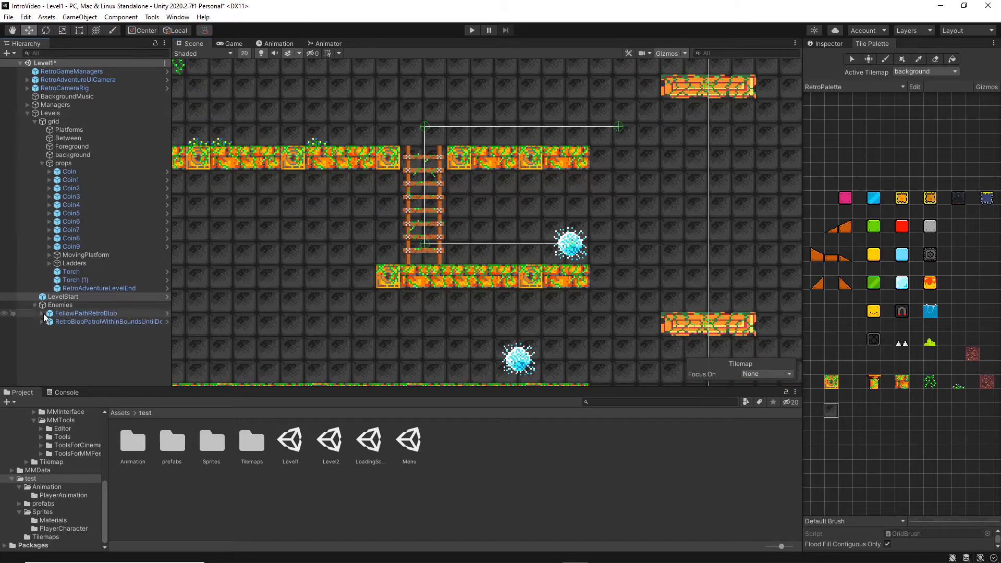
click(42, 313)
click(77, 313)
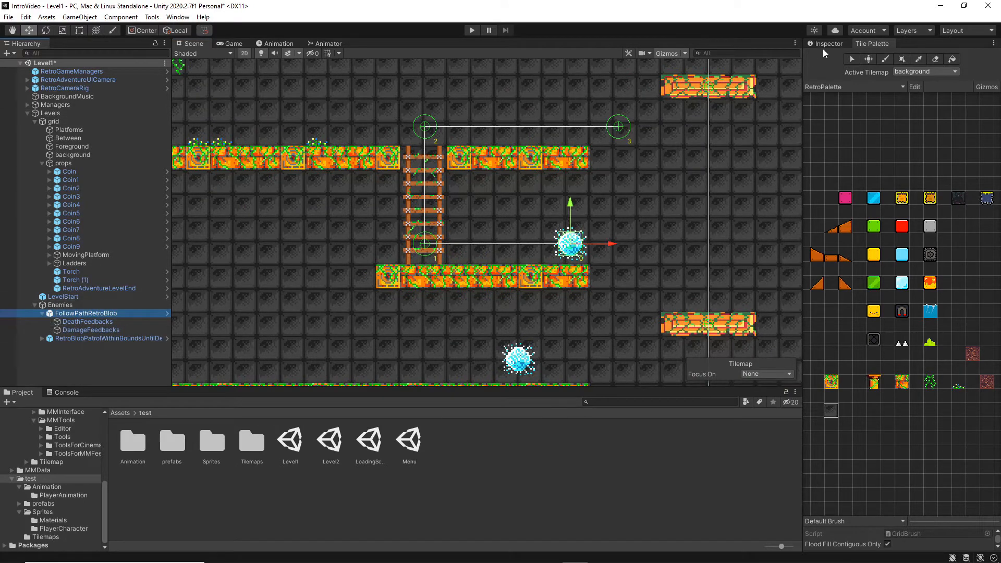
click(825, 44)
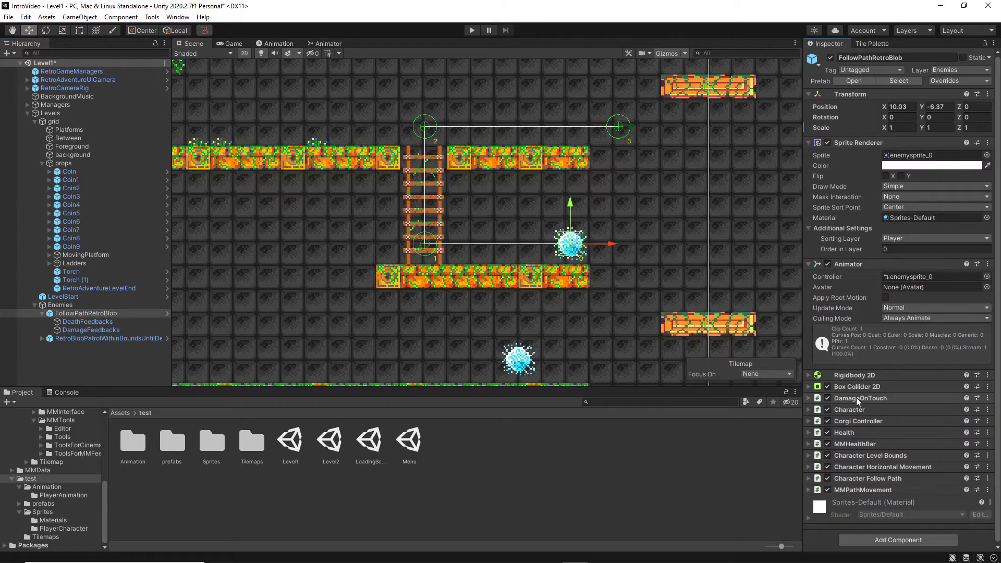
scroll(856, 397, down, 1)
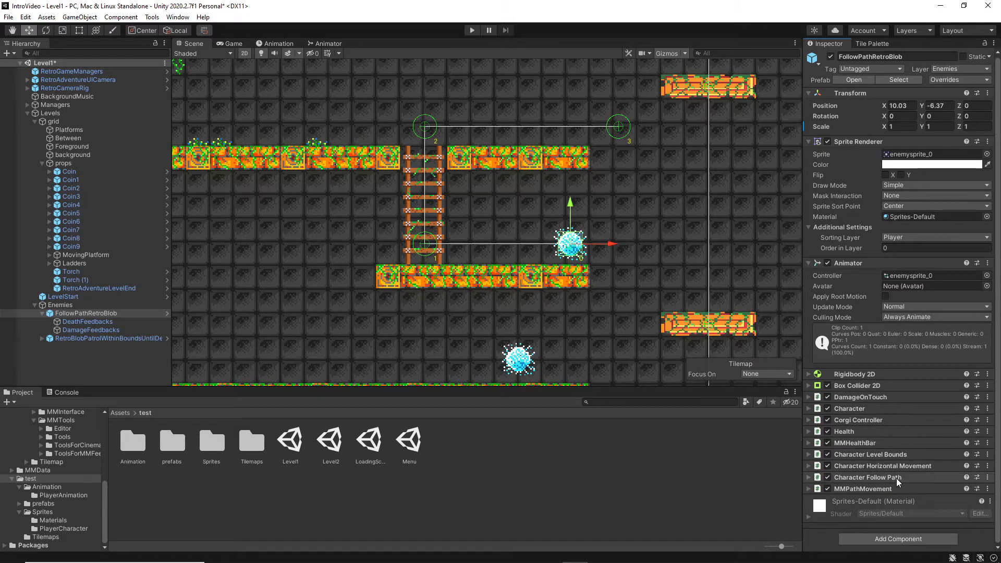
click(809, 478)
click(809, 490)
scroll(868, 465, down, 12)
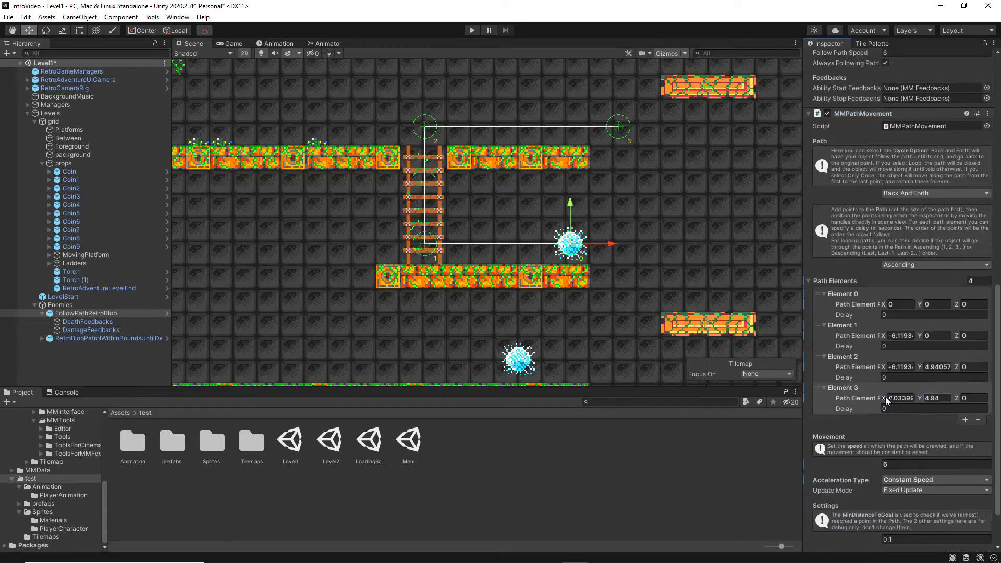
drag(884, 398, 868, 396)
click(472, 29)
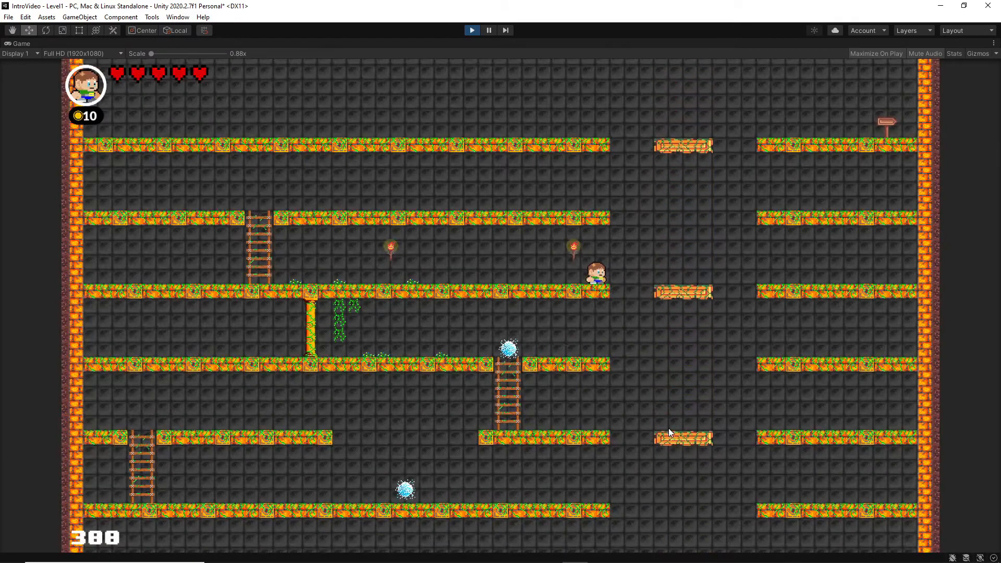
click(472, 30)
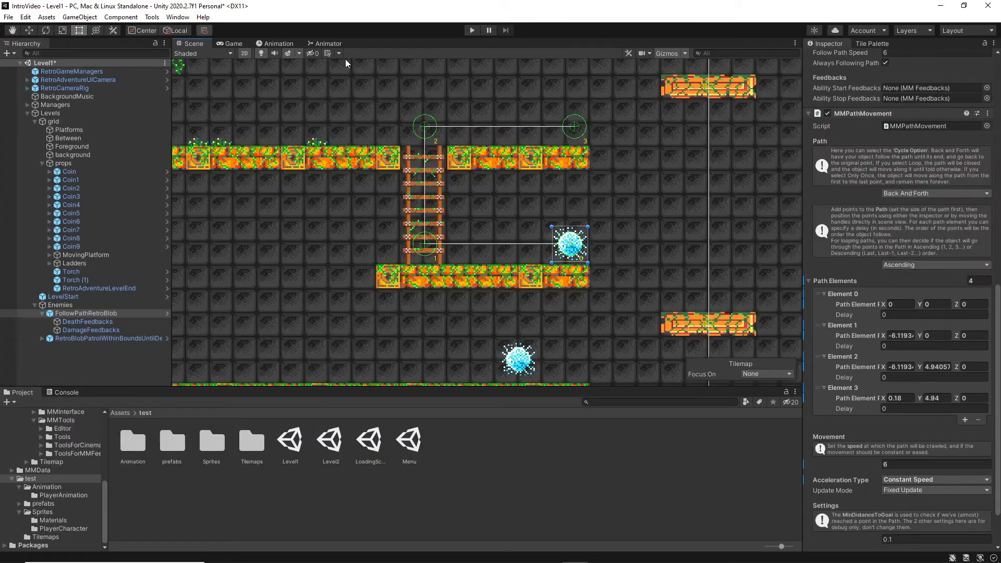
Step: Move Coin9 into the level, onto the short platform at the foot of the ladder nearest the shaft
scroll(420, 155, down, 8)
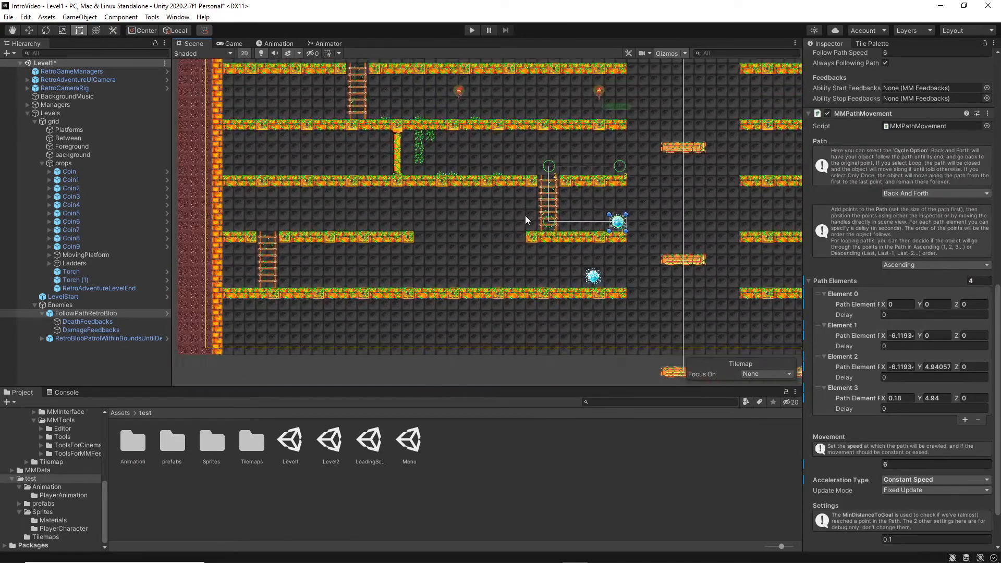
scroll(521, 216, up, 2)
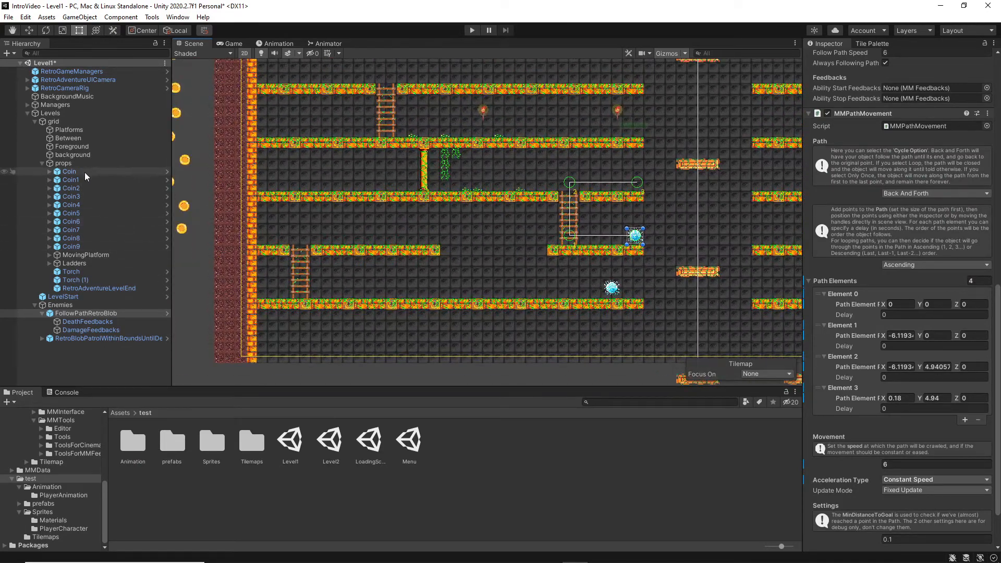
click(89, 246)
key(w)
drag(199, 248, 674, 255)
drag(634, 218, 608, 199)
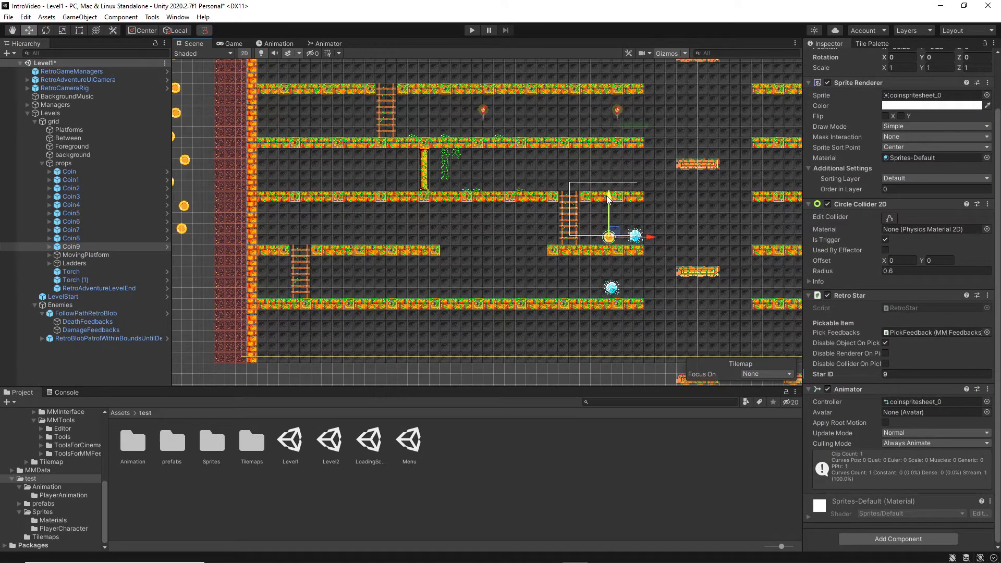
Step: Erase a gap seven tiles wide between the two torches in the second-highest left-hand platform on the Platforms tilemap
scroll(494, 226, down, 2)
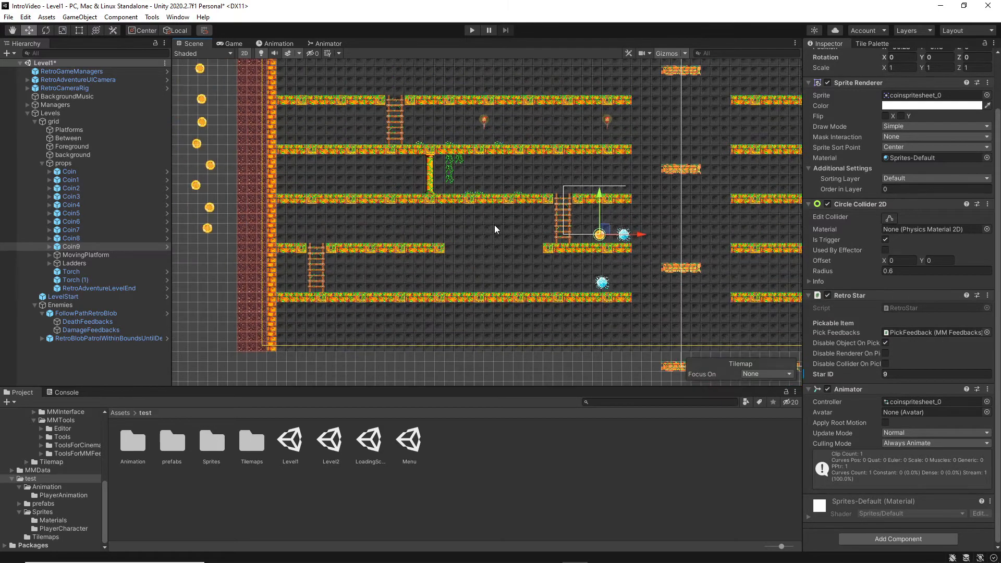
click(872, 43)
click(936, 71)
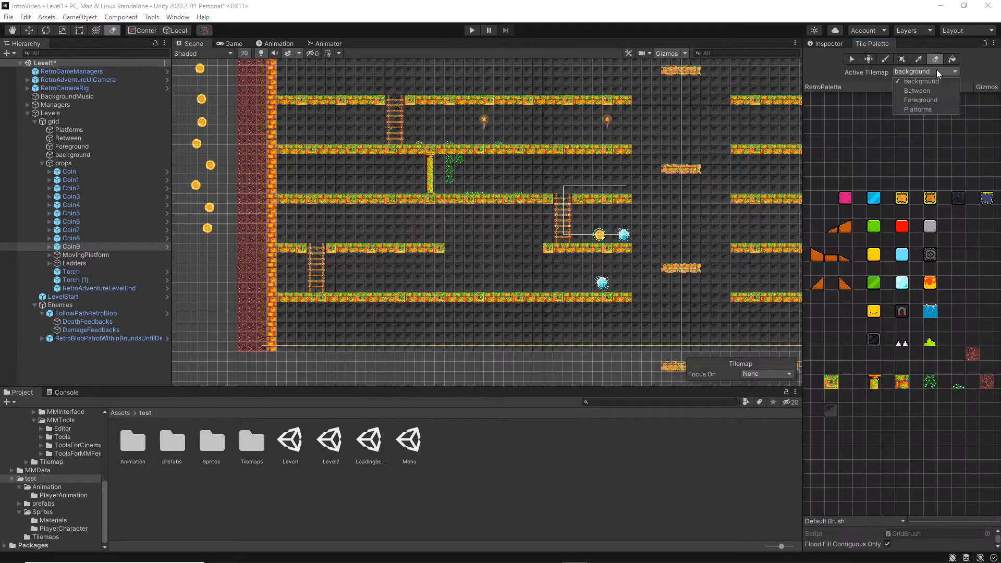
click(919, 109)
drag(496, 99, 556, 99)
middle_drag(669, 203, 601, 249)
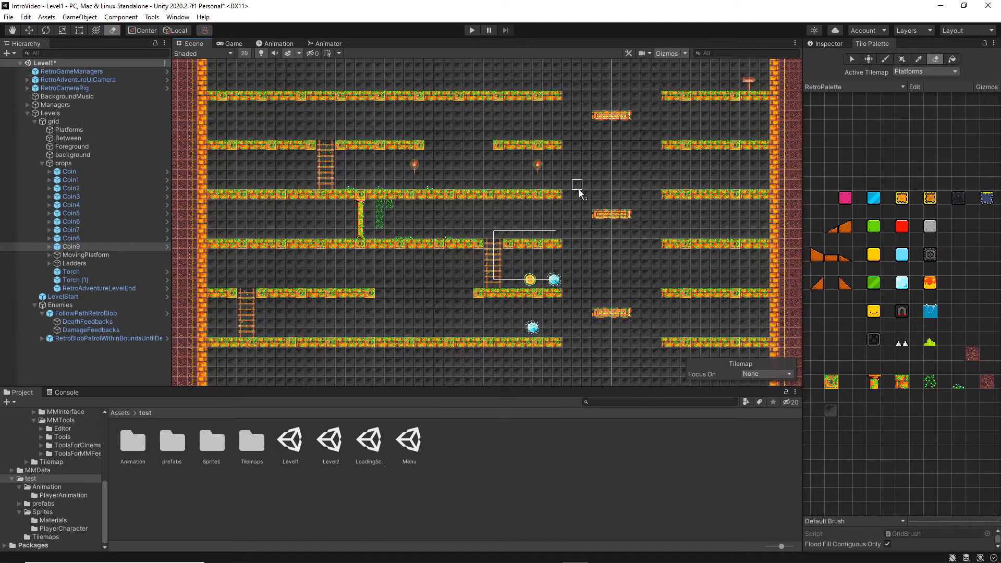
Step: Duplicate the patrolling RetroBlob enemy and move the copy straight up onto the platform below the torches
mouse_move(578, 176)
middle_down()
mouse_move(579, 198)
mouse_move(583, 185)
middle_up()
click(80, 339)
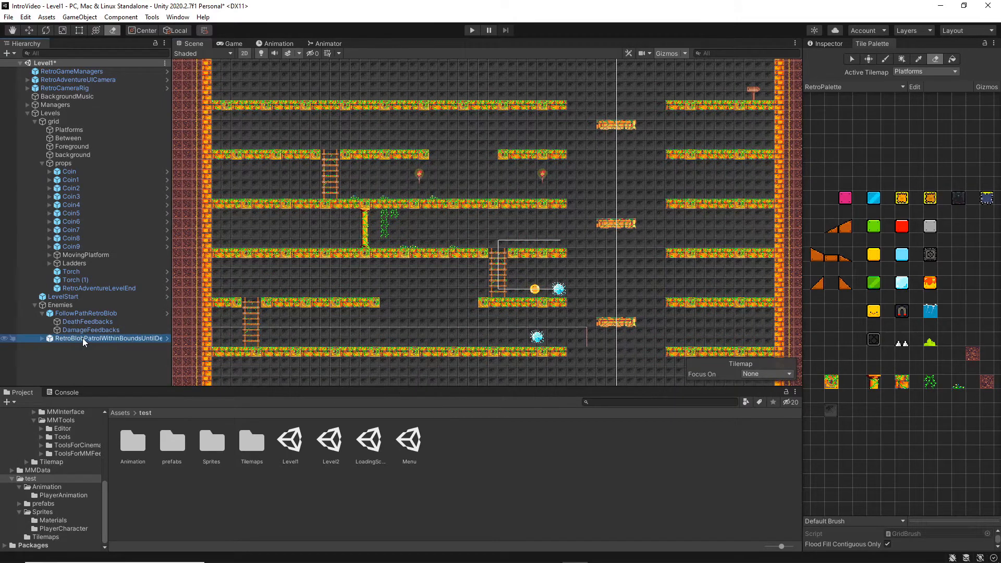
right_click(83, 338)
click(113, 129)
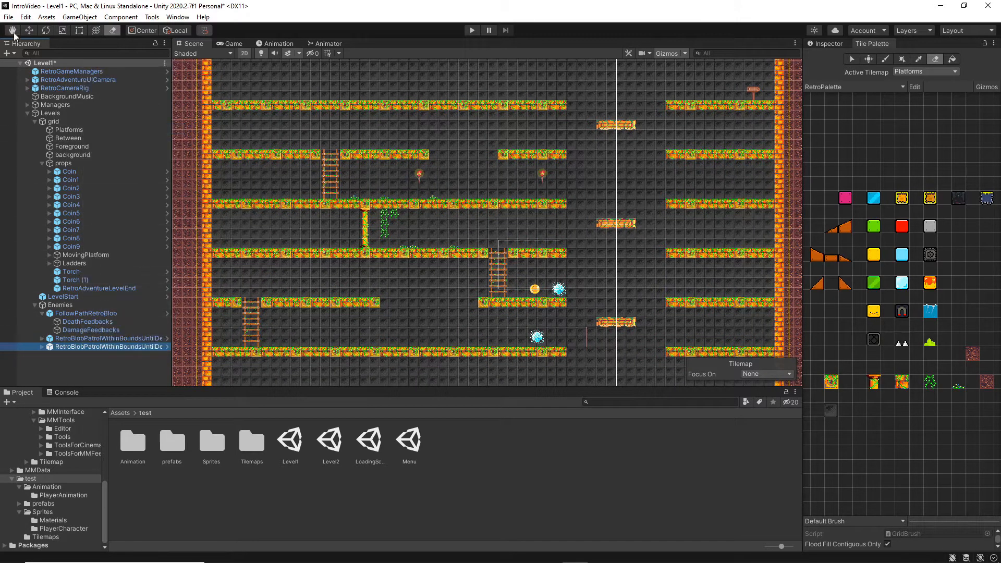
key(w)
drag(530, 290, 550, 151)
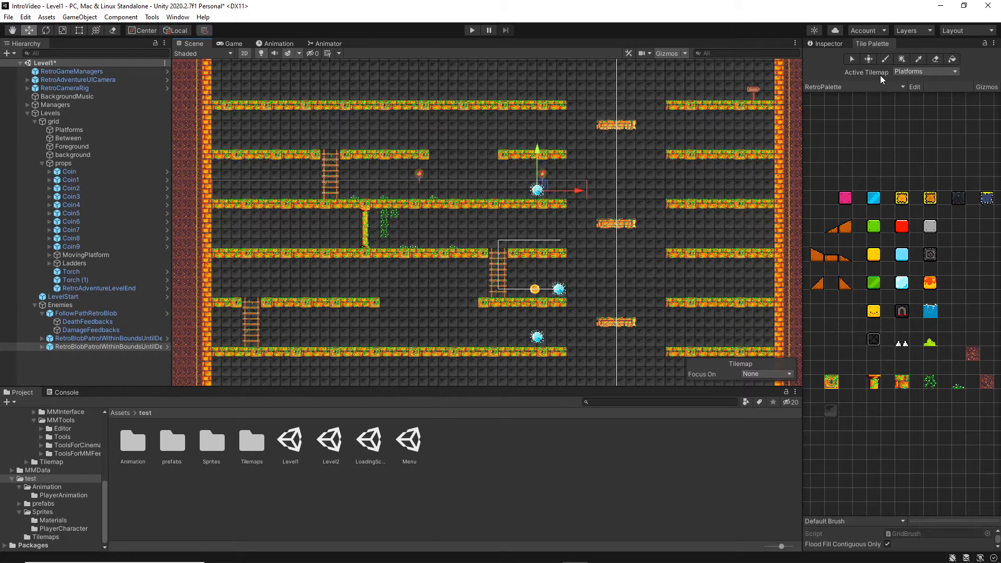
Step: Set the duplicated RetroBlob's patrol bounds to 18 for Bounds Extents Left and 3 for Bounds Extents Right
click(825, 43)
scroll(913, 260, down, 5)
click(892, 474)
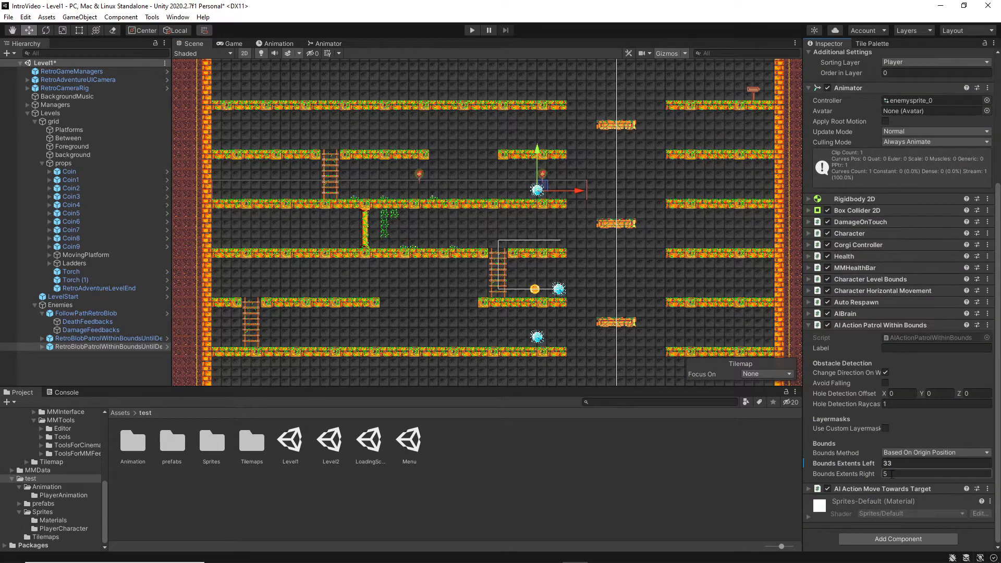
text(3)
click(894, 463)
text(20)
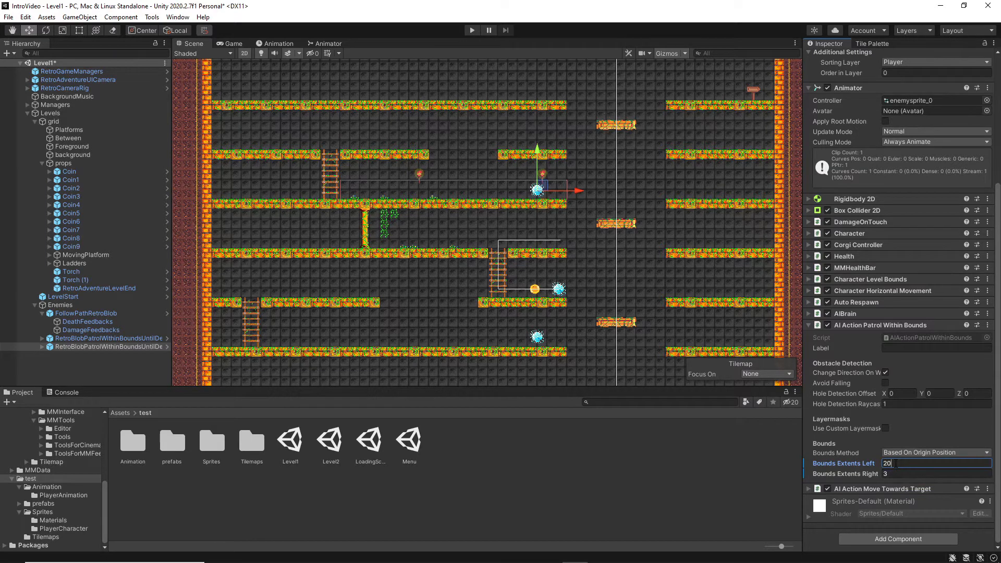
drag(897, 467, 884, 464)
text(18)
Step: Duplicate the upper RetroBlob and move the copy along the same platform to its left end beside the wall
right_click(135, 347)
click(167, 138)
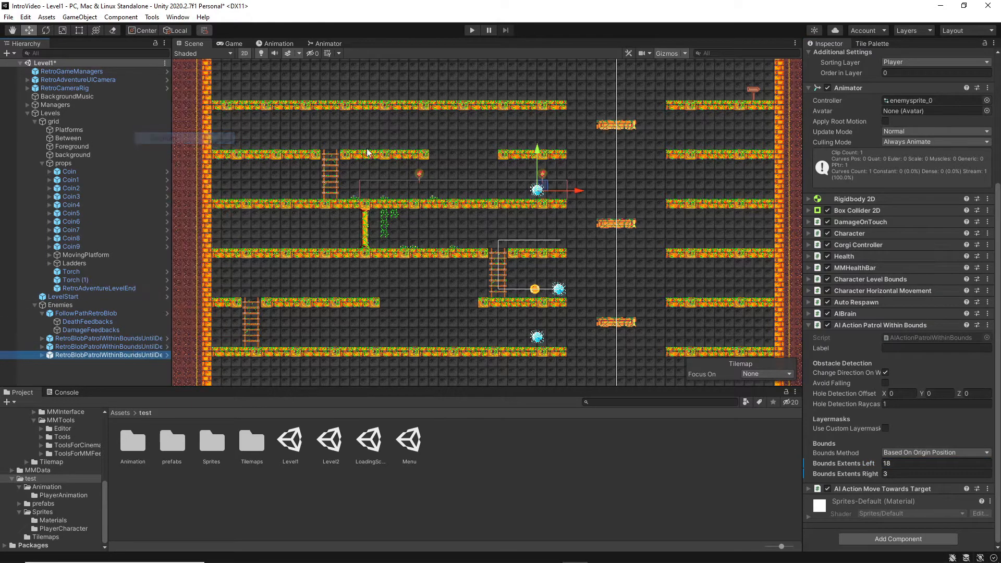
drag(573, 190, 263, 198)
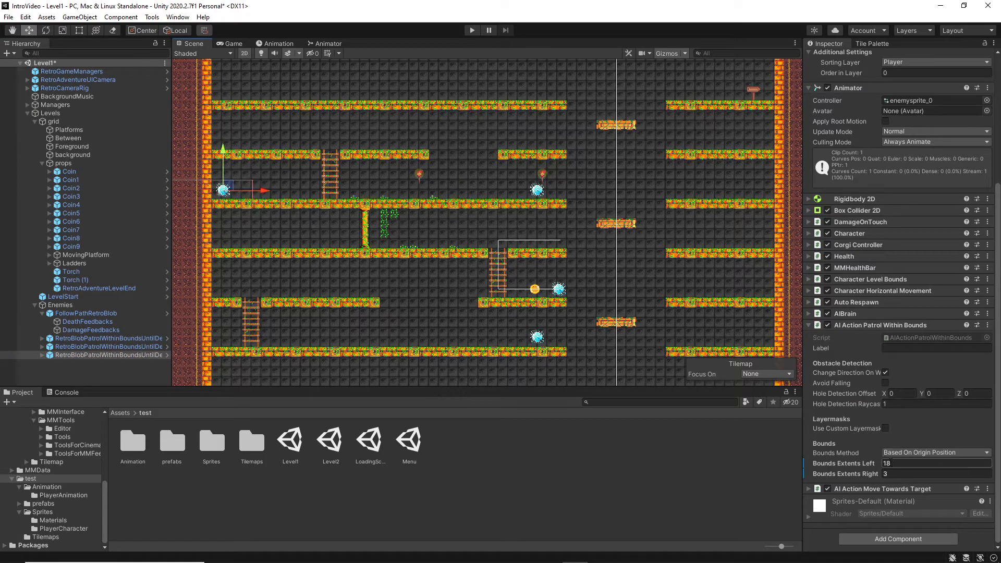
Step: Set the third patrolling RetroBlob's Bounds Extents Left to 1 and Bounds Extents Right to 13
key(BackSpace)
text(2)
drag(889, 461, 881, 465)
text(1)
key(Return)
click(886, 473)
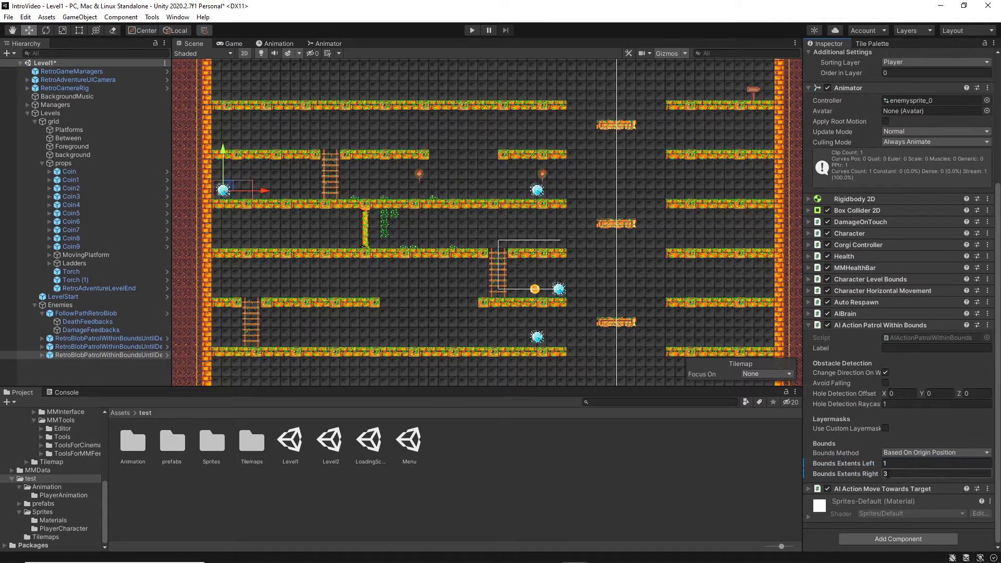
text(1015)
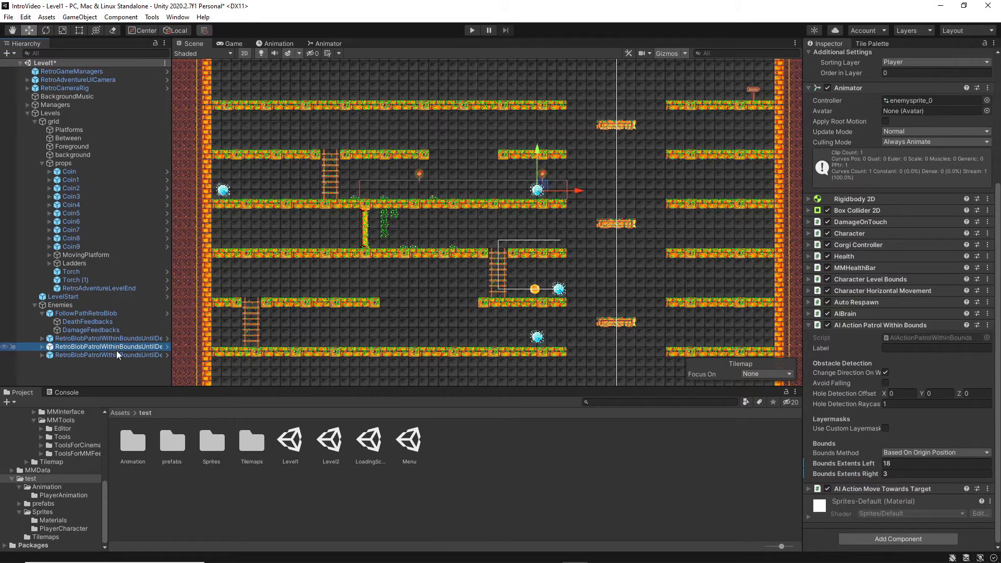
click(116, 354)
click(888, 474)
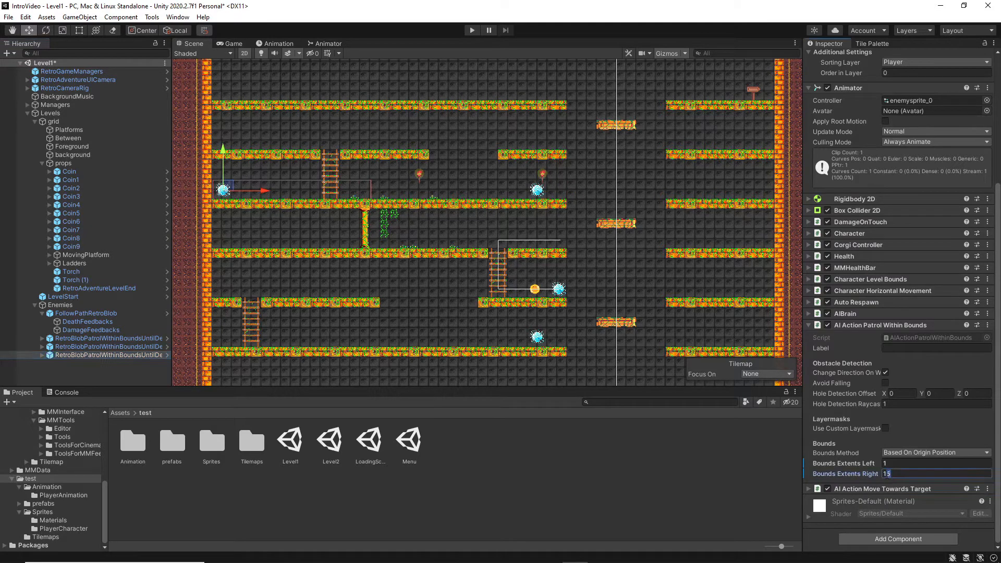
click(151, 354)
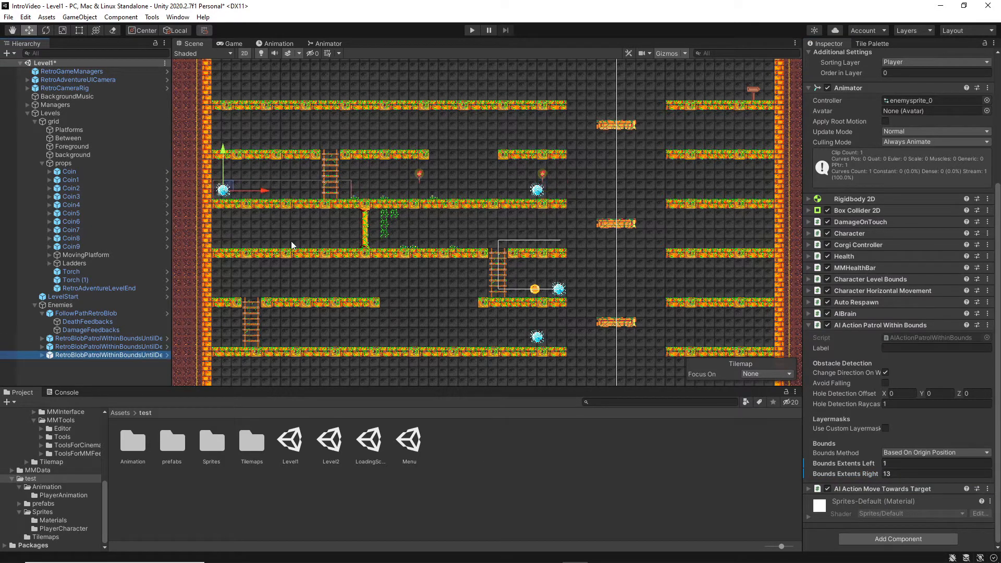
Step: Play-test the level by jumping onto the moving platform and across to the platform above the torches, and stop the run
click(471, 30)
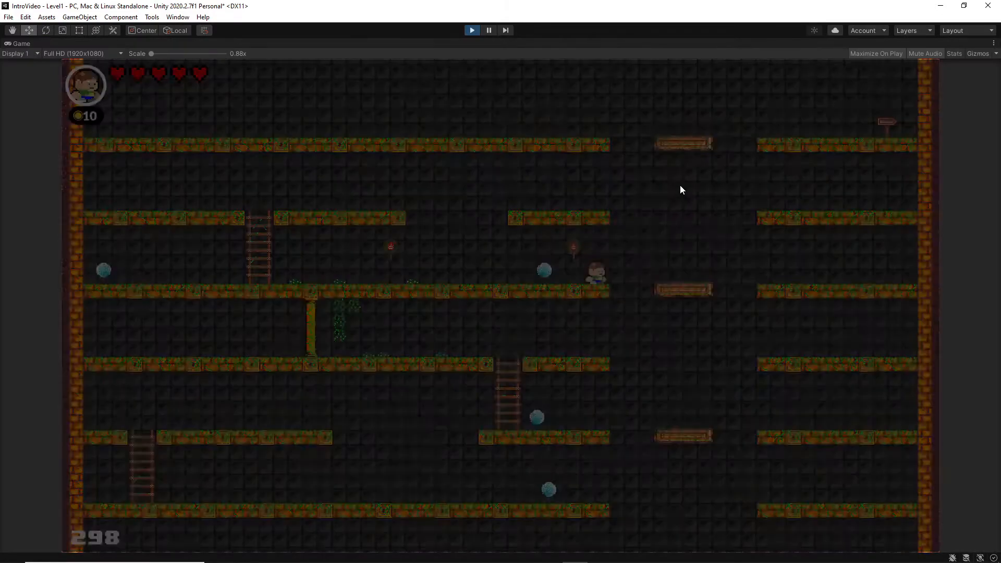
key(Right)
key(space)
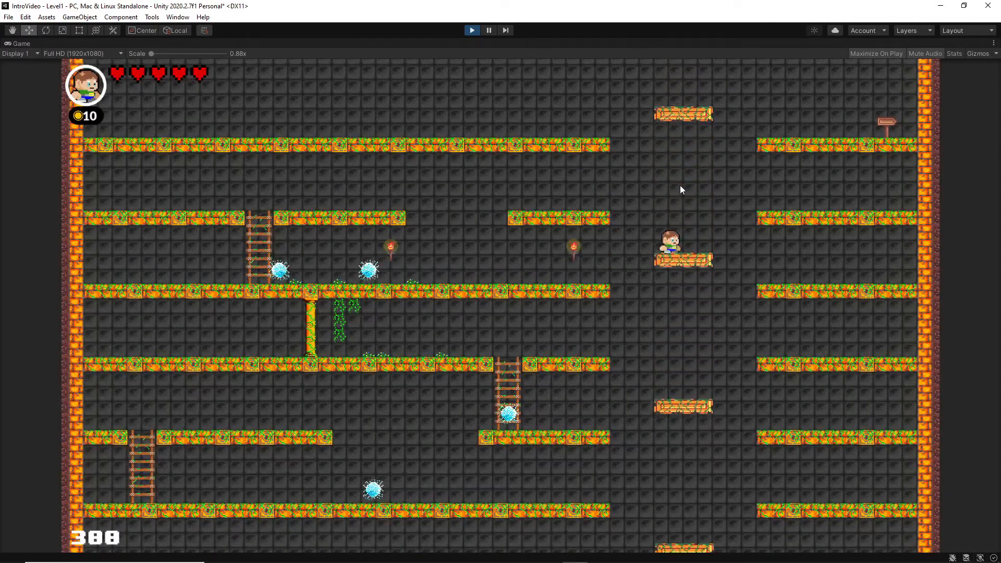
key(Left)
key(space)
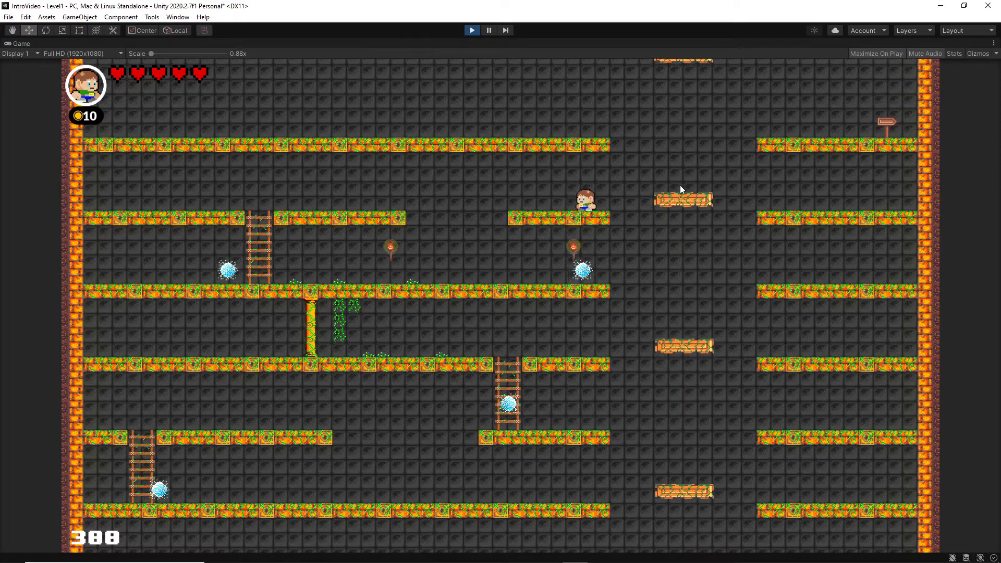
click(471, 30)
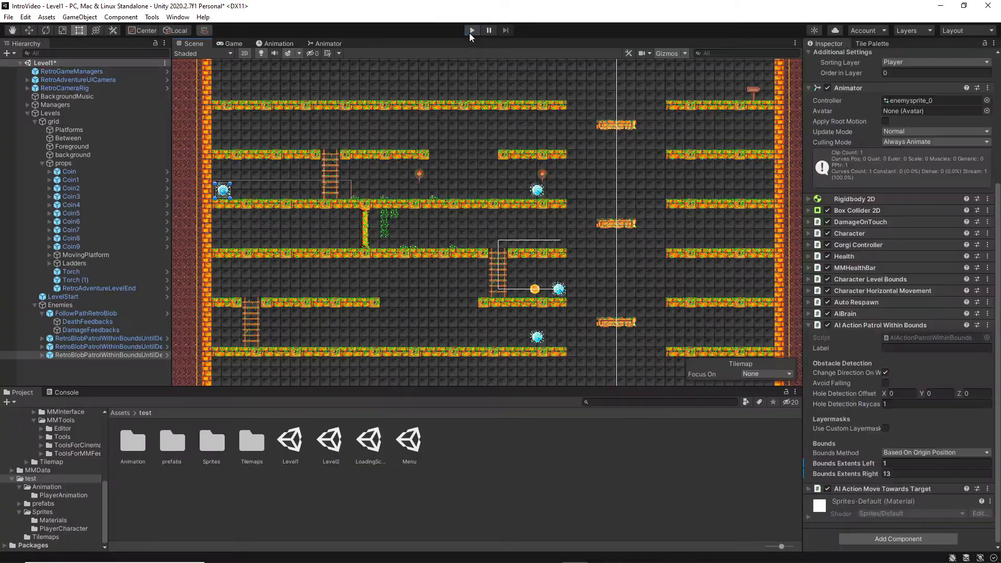
Step: Set Bounds Extents Right to 2 for the lowest patrolling RetroBlob and the one under the right-hand torch, and play-test the level
click(138, 339)
click(893, 475)
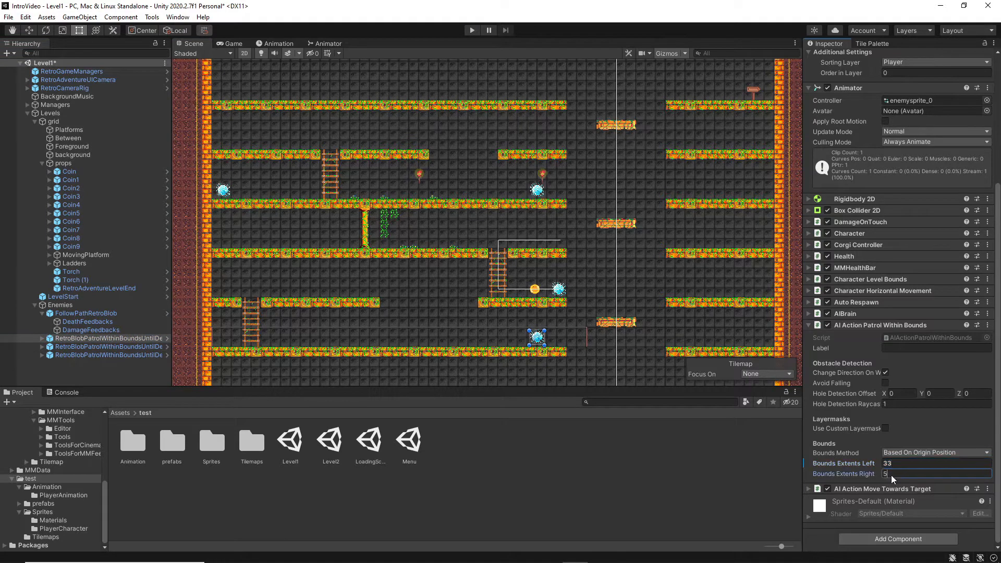
text(2)
click(92, 347)
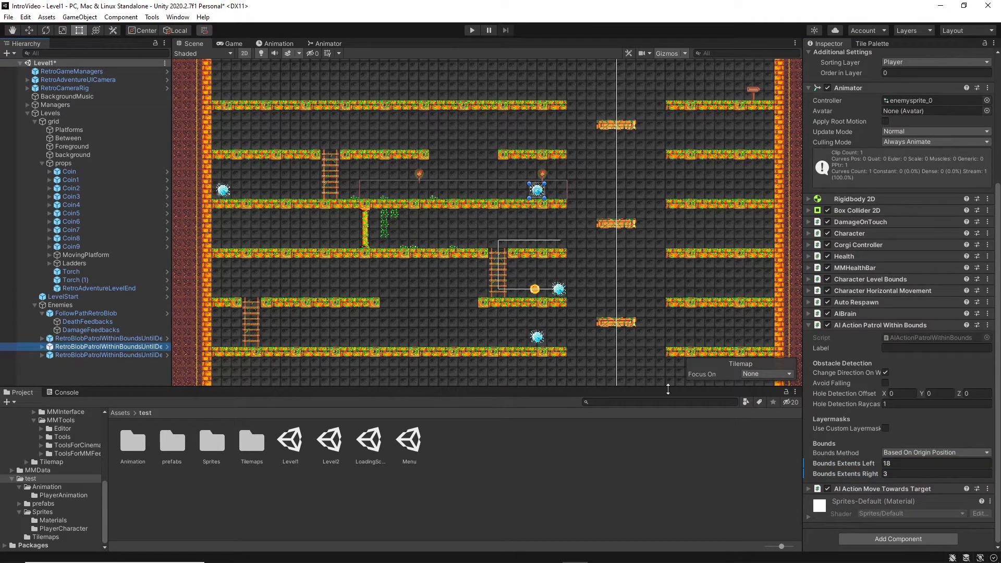
click(886, 474)
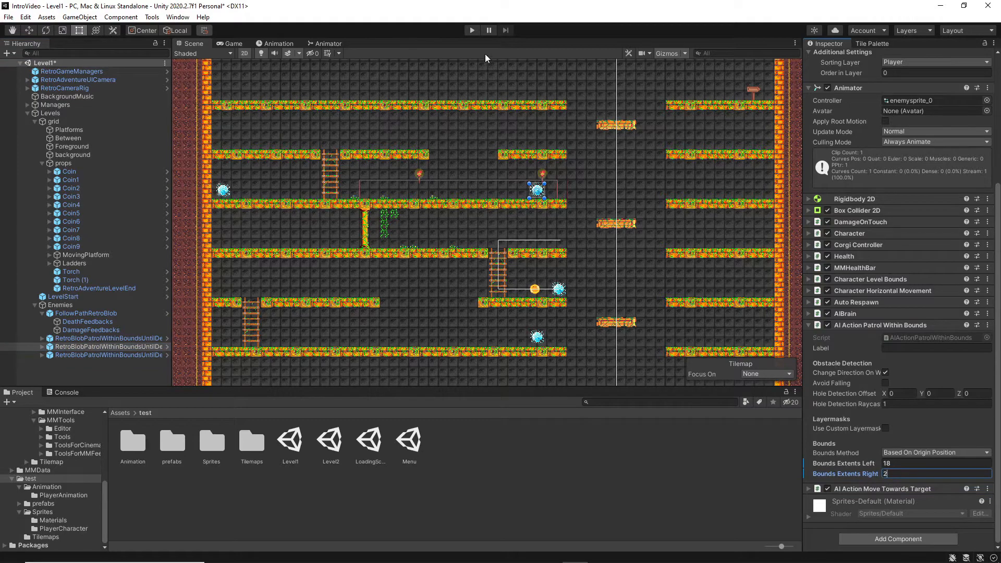
click(472, 31)
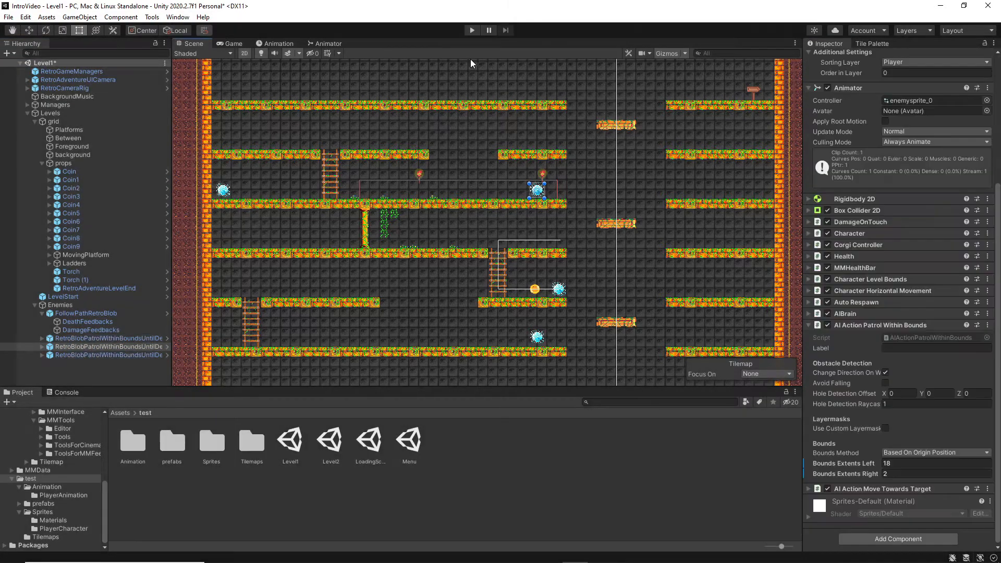
Step: Erase the wall-side end of the second-highest platform right of the shaft and the shaft-side part of the platform above, up to the sign
scroll(537, 219, down, 3)
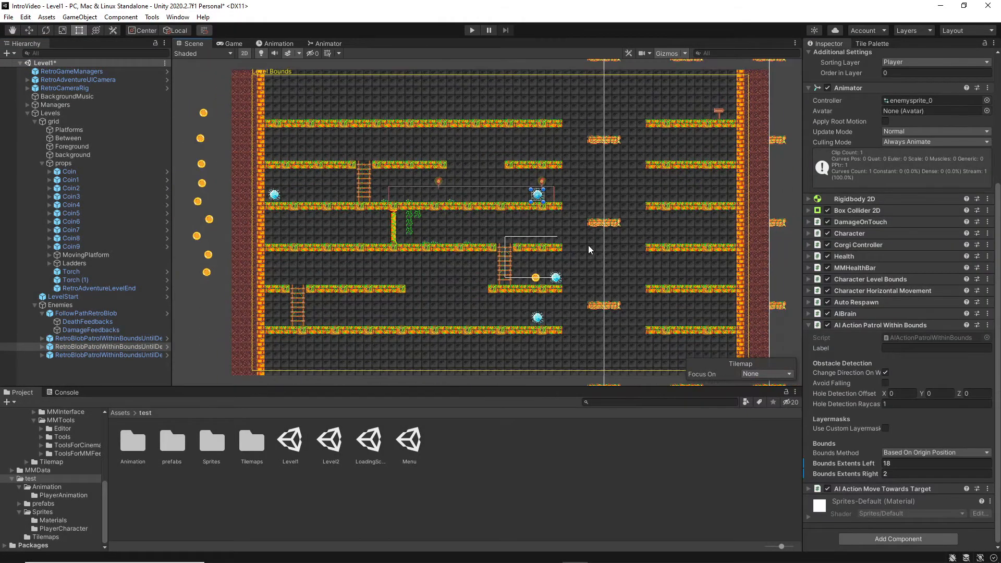
click(865, 44)
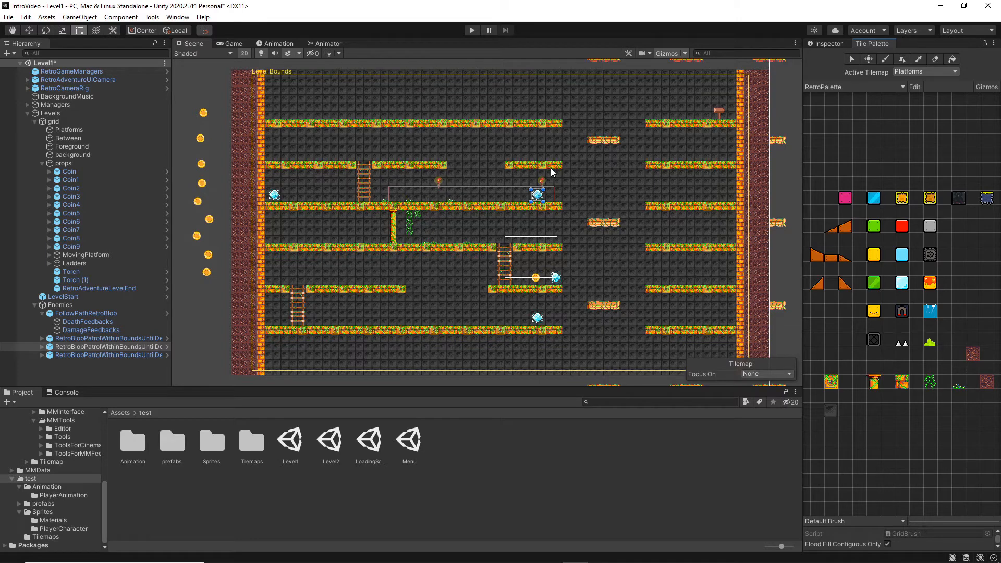
click(935, 59)
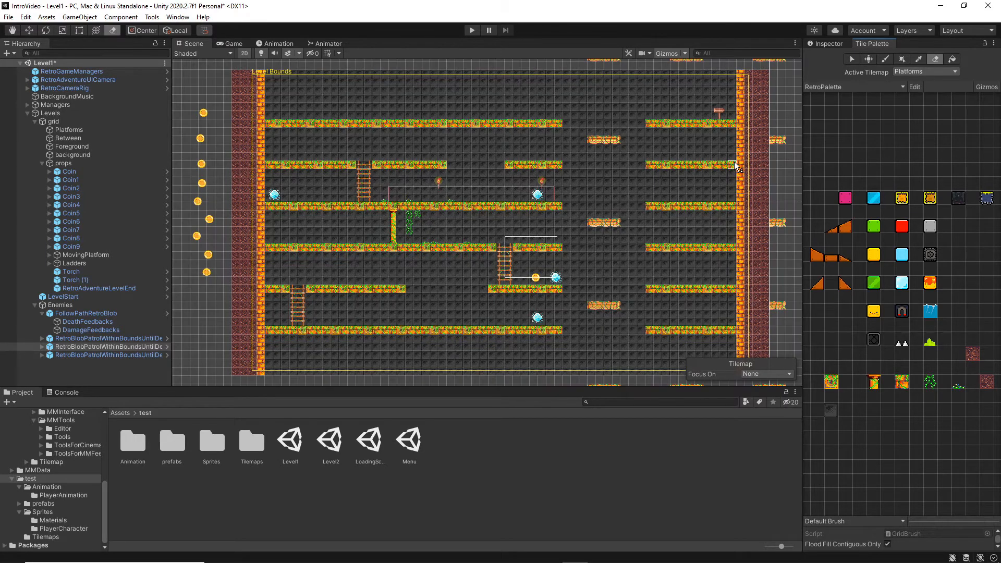
drag(735, 166, 715, 166)
drag(650, 126, 698, 135)
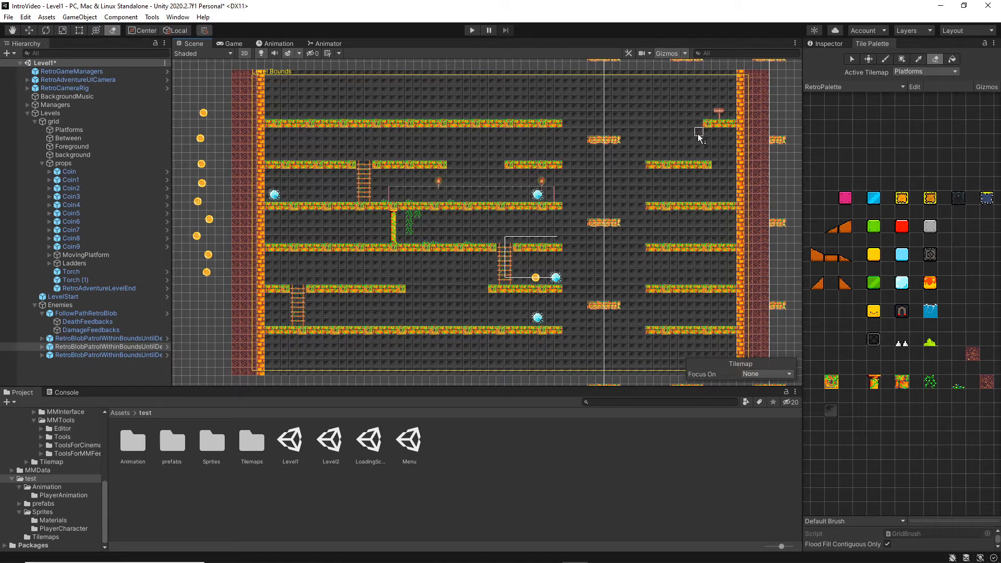
Step: Duplicate RetroLadder (2) and place the copy between the two highest platforms right of the shaft, beside the shortened platform with the sign
click(49, 264)
click(78, 288)
right_click(77, 287)
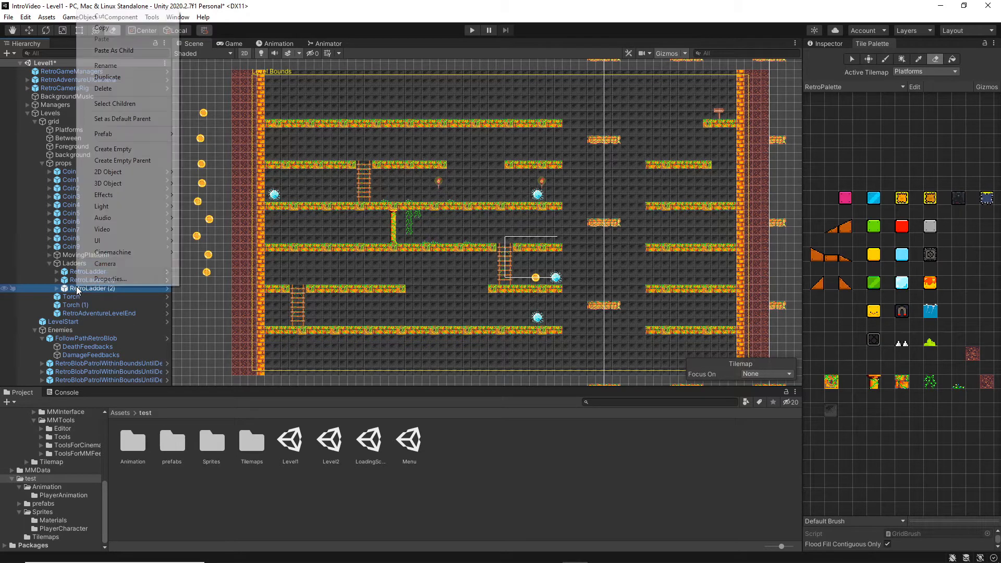
click(107, 77)
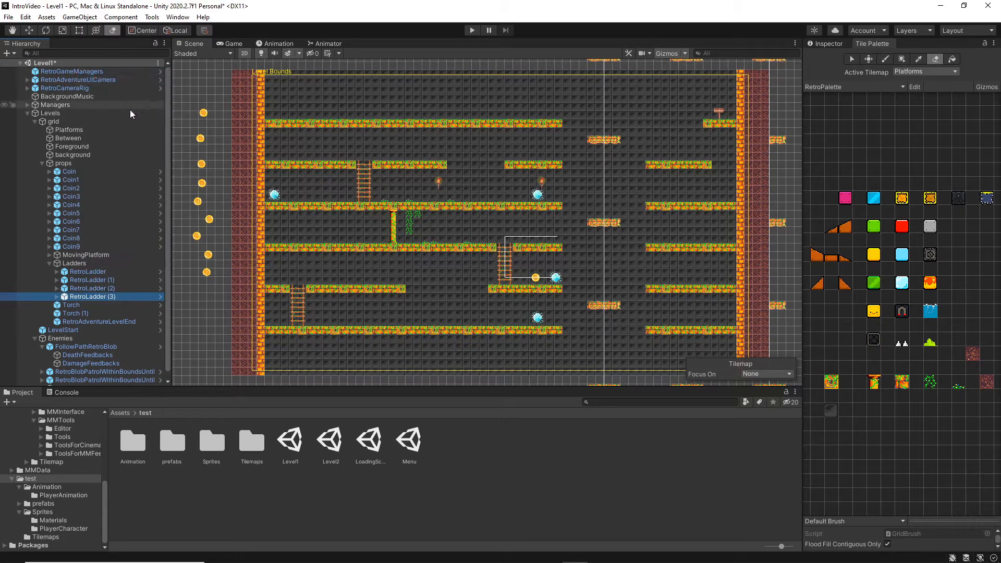
click(28, 30)
drag(368, 180, 696, 104)
drag(730, 142, 735, 141)
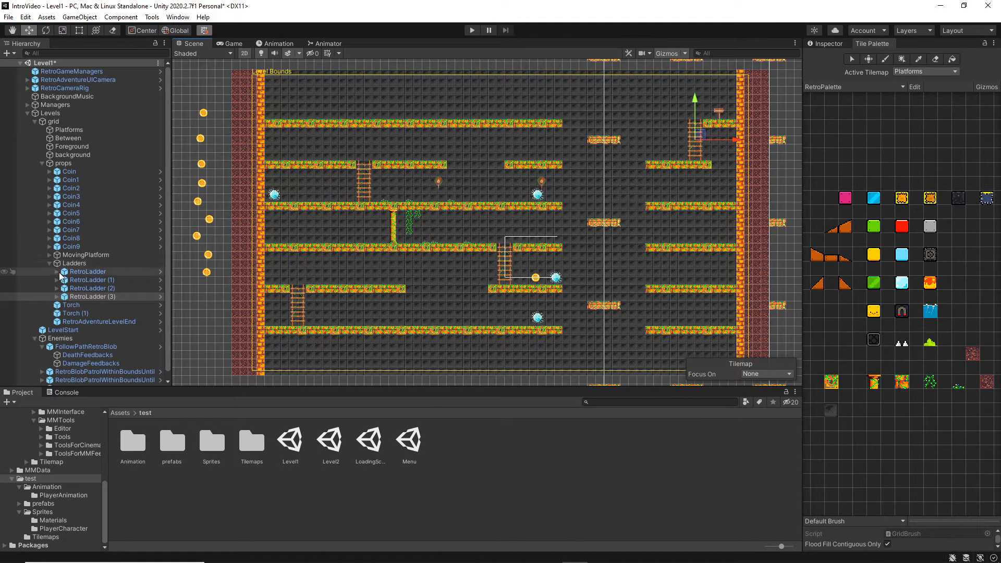
Step: Duplicate FollowPathRetroBlob and move the copy to the shaft-side end of the second-highest platform, beside the new ladder
click(50, 264)
click(88, 313)
right_click(97, 315)
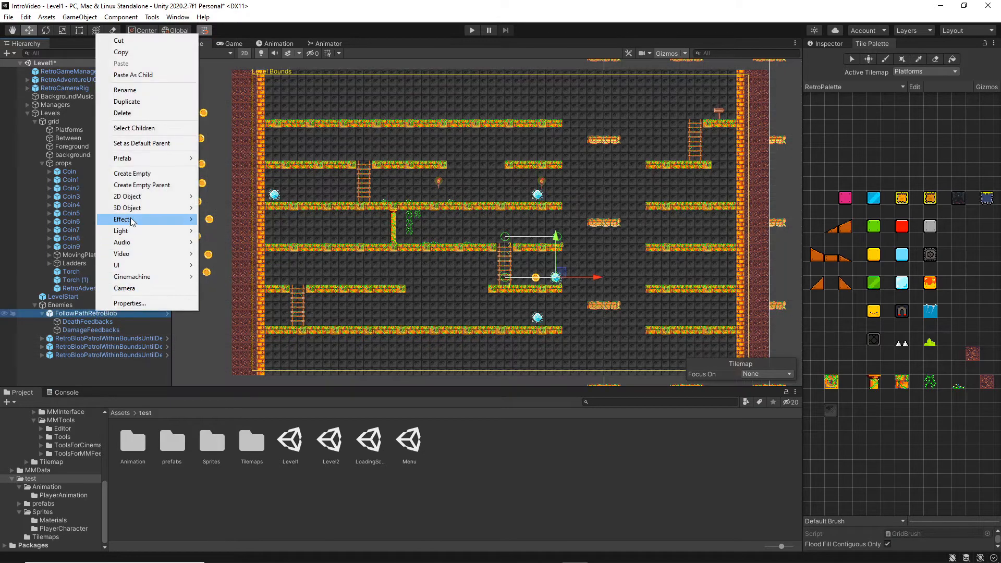
click(128, 104)
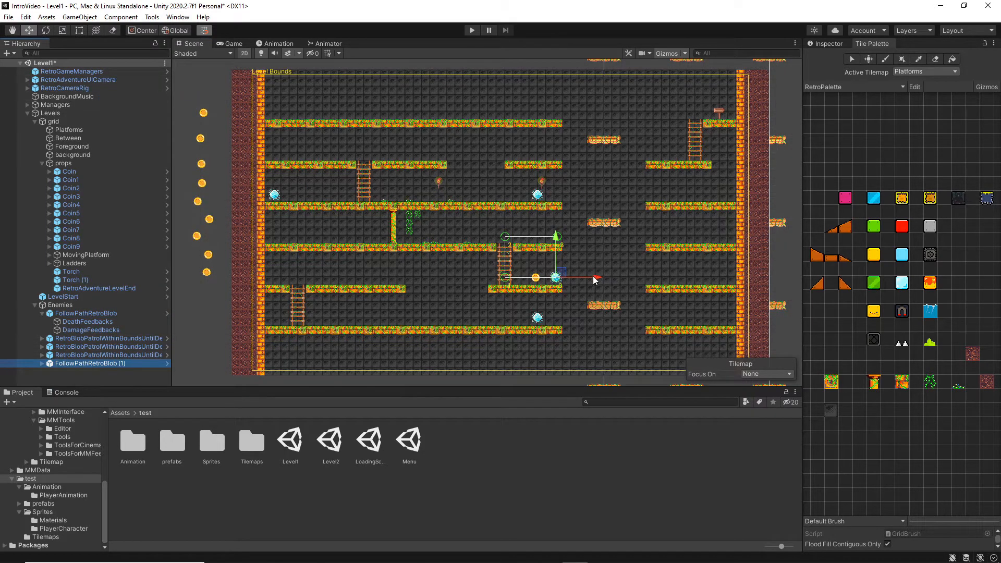
drag(596, 279, 718, 273)
drag(679, 238, 665, 114)
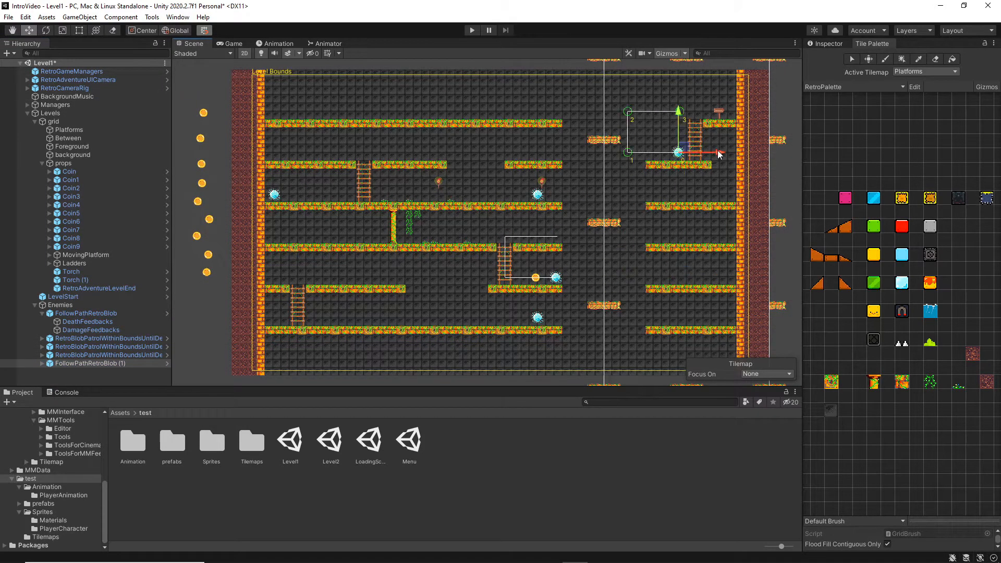
drag(718, 154, 694, 153)
Step: Remove Element 3 from the duplicated FollowPathRetroBlob's MMPathMovement path elements
click(826, 43)
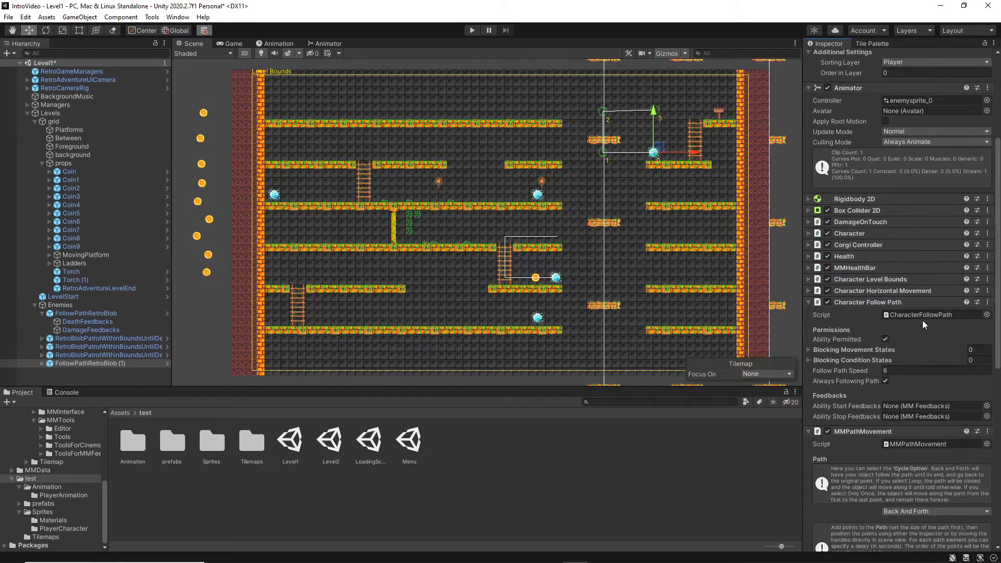
scroll(922, 320, down, 10)
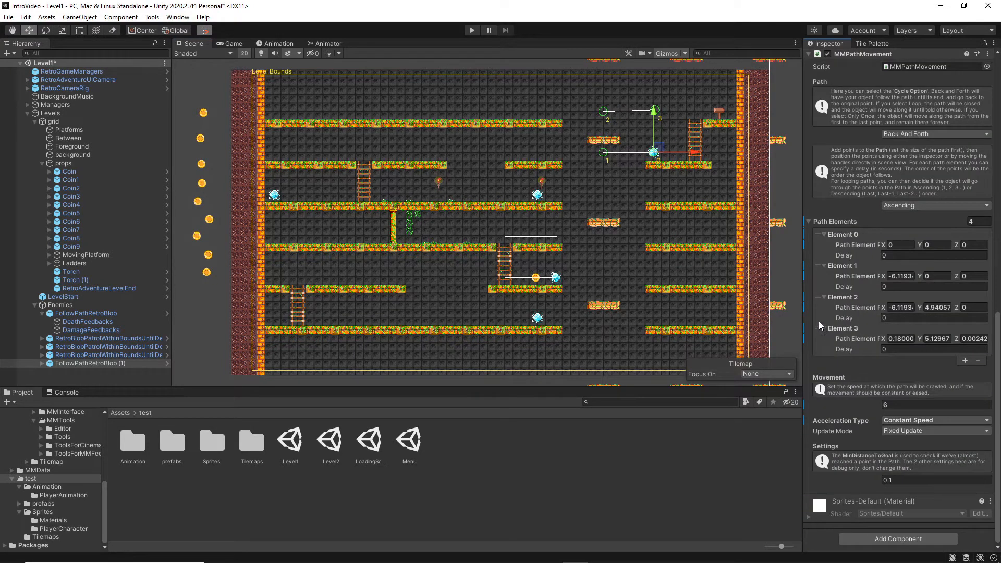
click(852, 342)
click(979, 362)
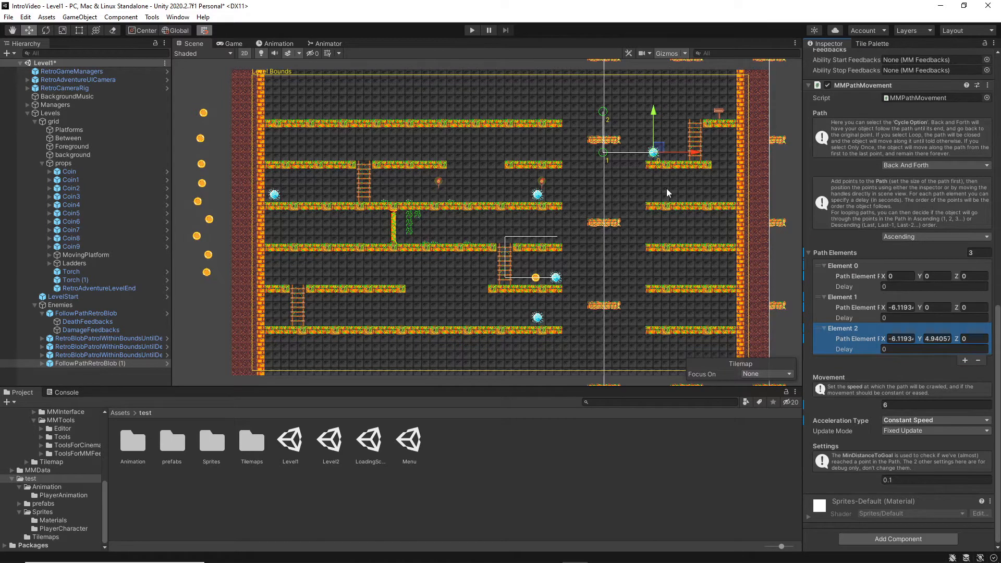
Step: Set the X position of path Elements 1 and 2 to 5 so the enemy's path runs to the new ladder and up it
click(866, 311)
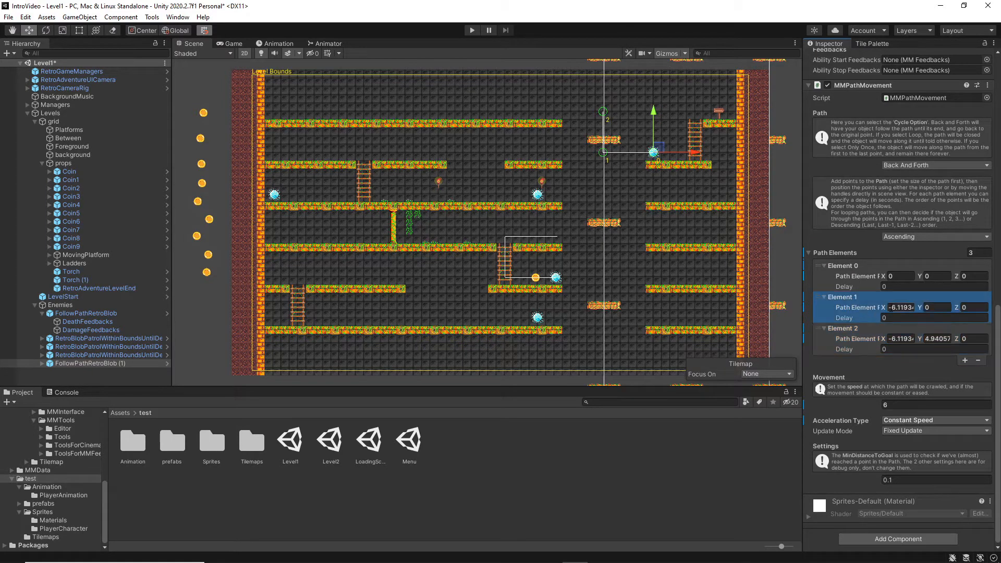
drag(888, 309, 934, 307)
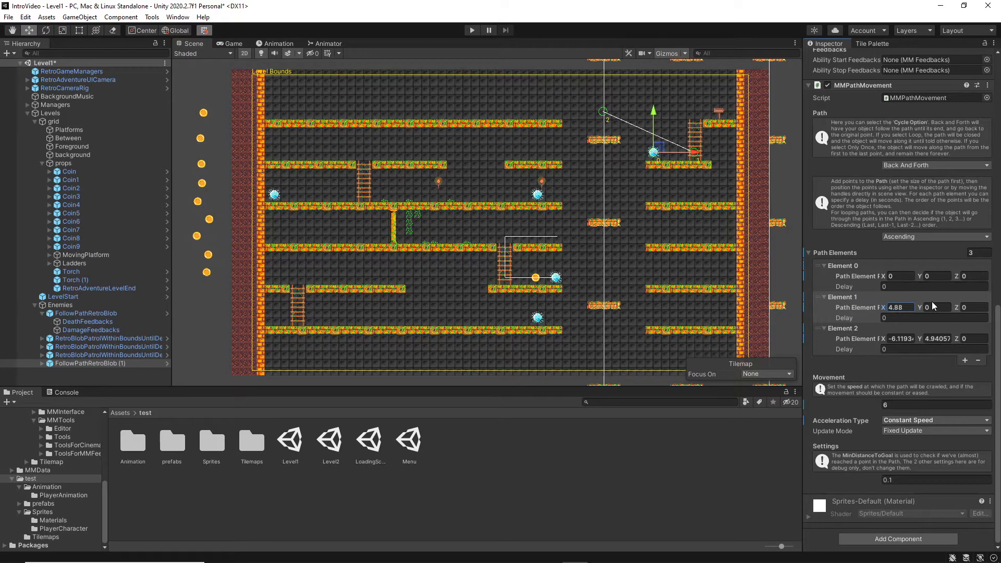
click(885, 310)
click(901, 339)
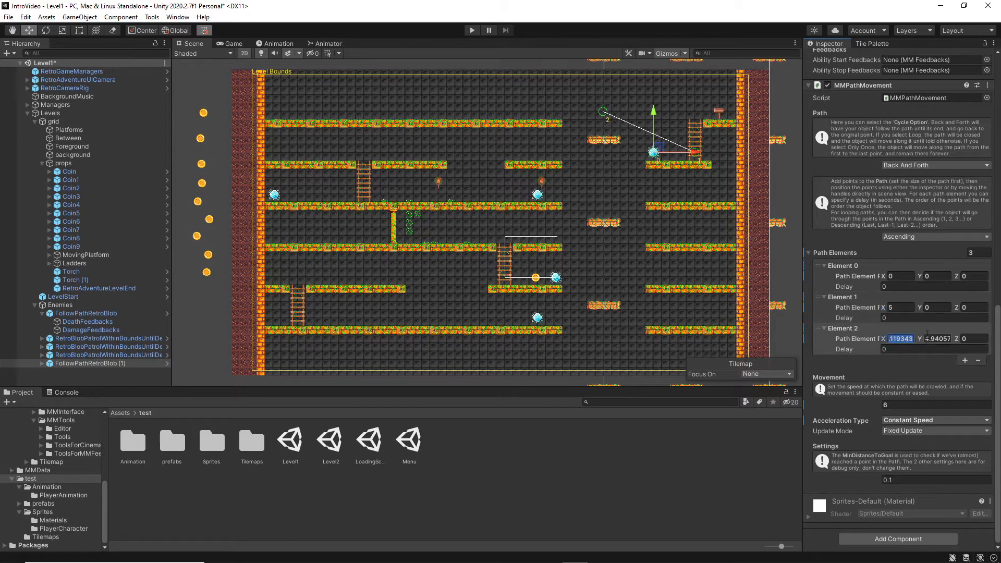
text(5)
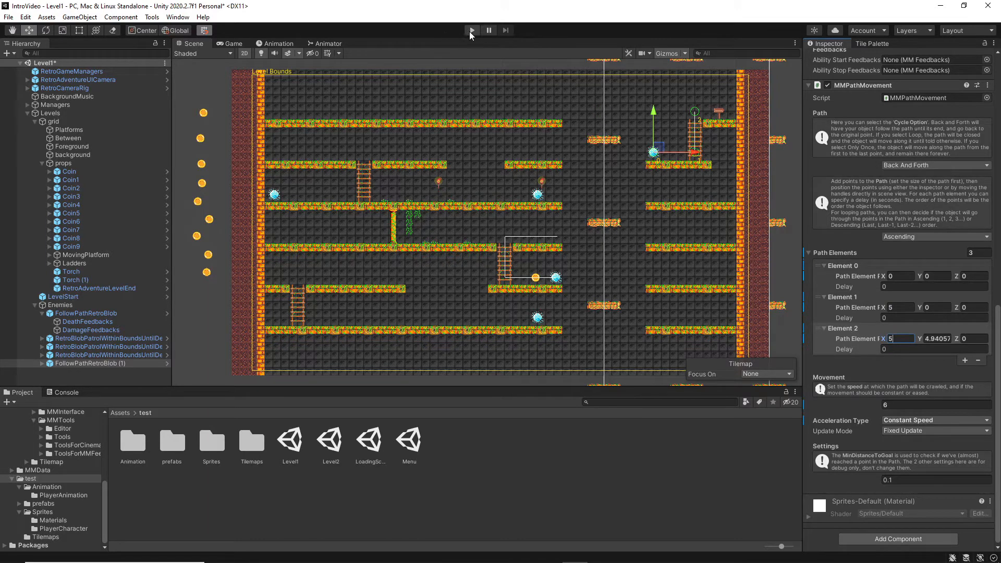
Step: Raise LevelStart to Y 15.5, above the platform over the right-hand torch, and play-test the level from there
click(73, 296)
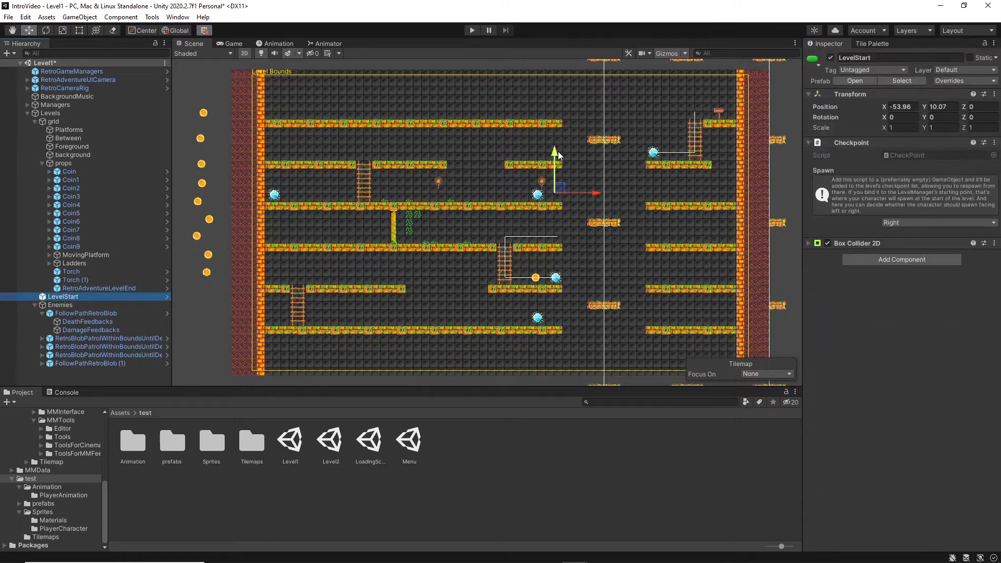
drag(558, 152, 558, 107)
click(472, 31)
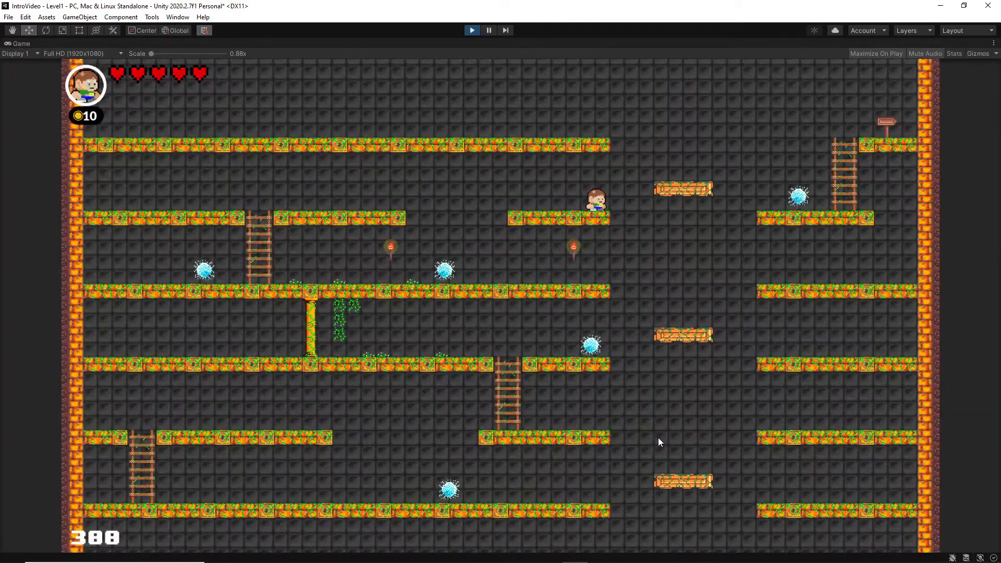
key(ctrl+p)
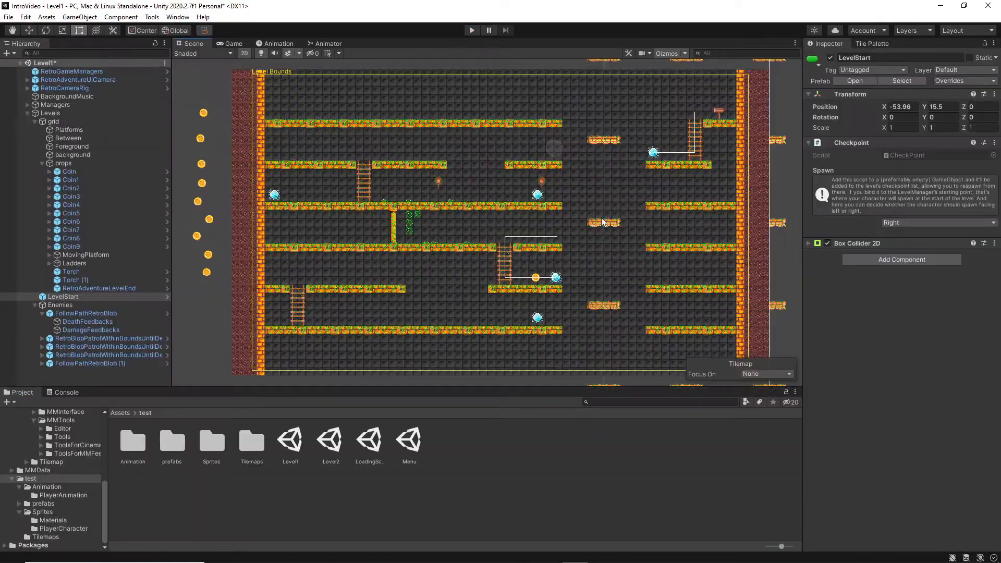
Step: Set the duplicated FollowPathRetroBlob's Follow Path Speed to 4 and play-test the level
click(90, 363)
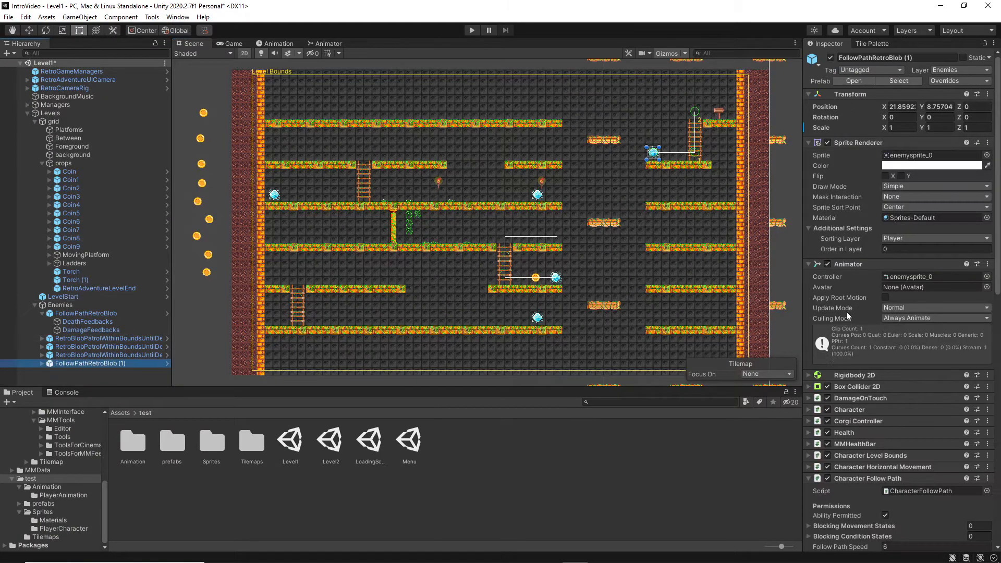
scroll(862, 311, down, 4)
click(885, 360)
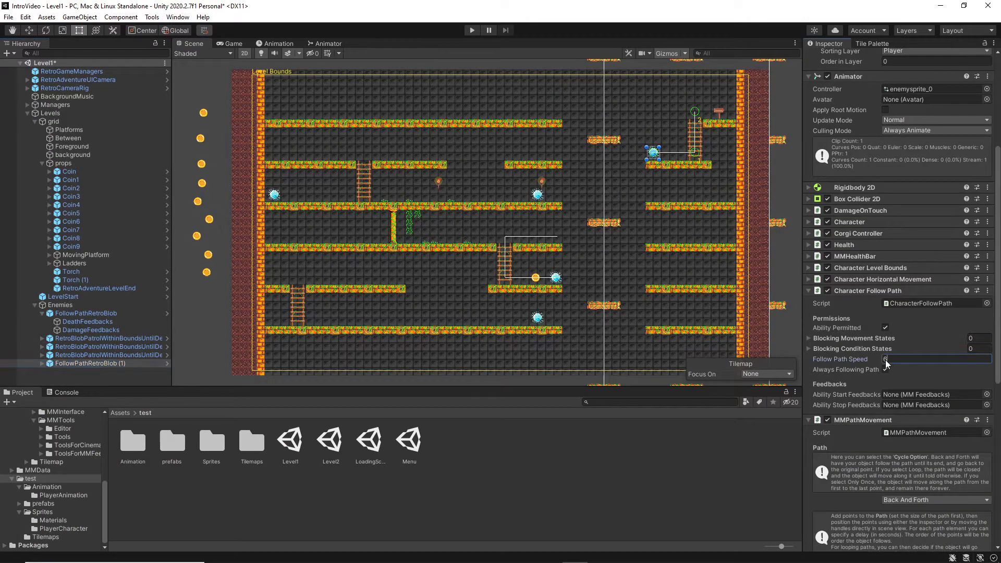
key(Return)
click(472, 31)
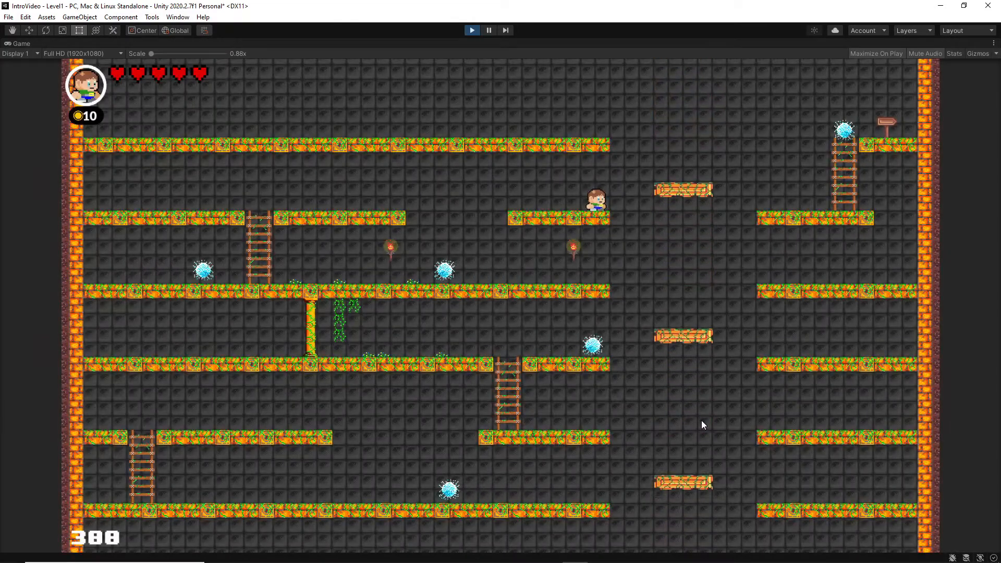
click(472, 31)
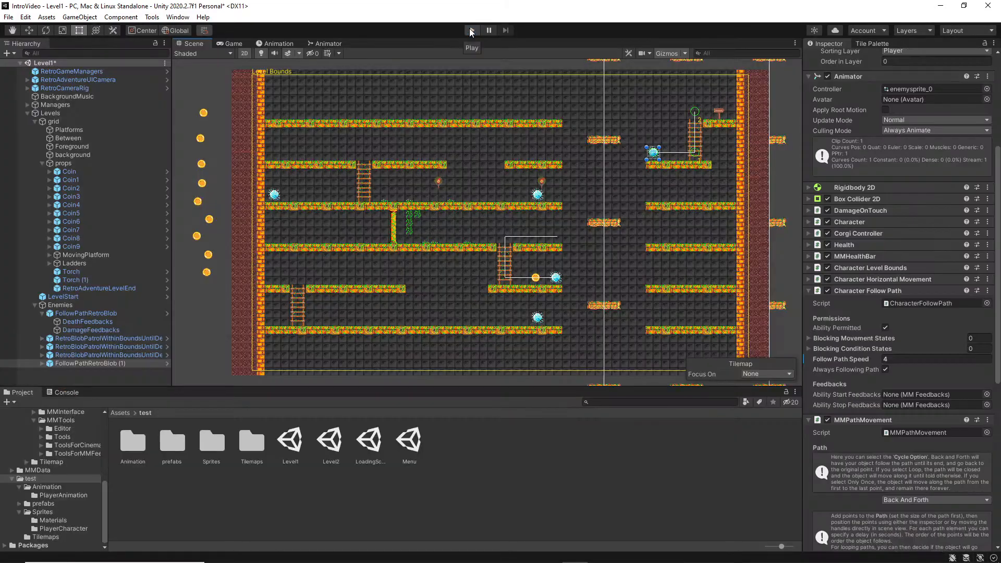
middle_drag(697, 180, 599, 235)
scroll(611, 196, up, 10)
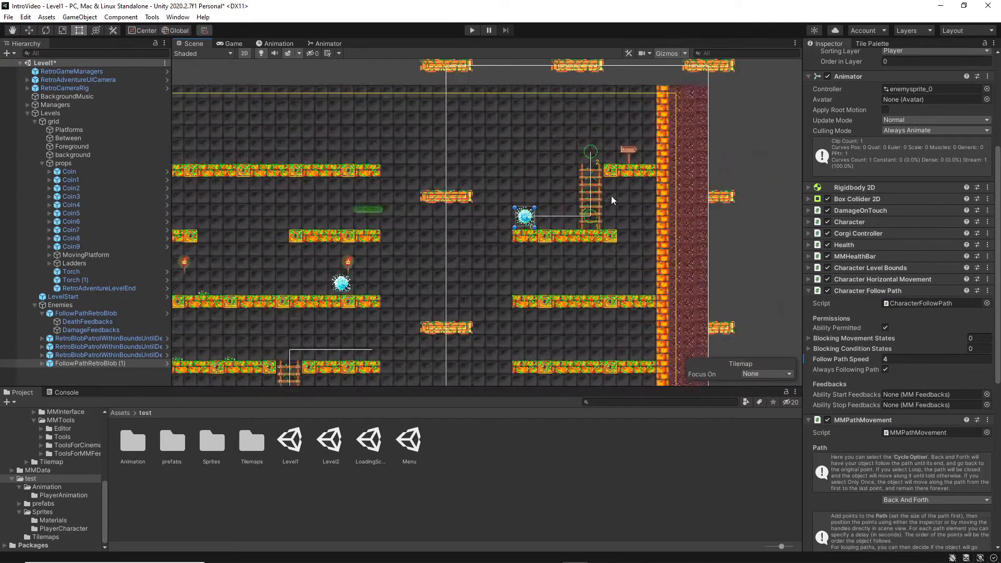
scroll(612, 194, up, 6)
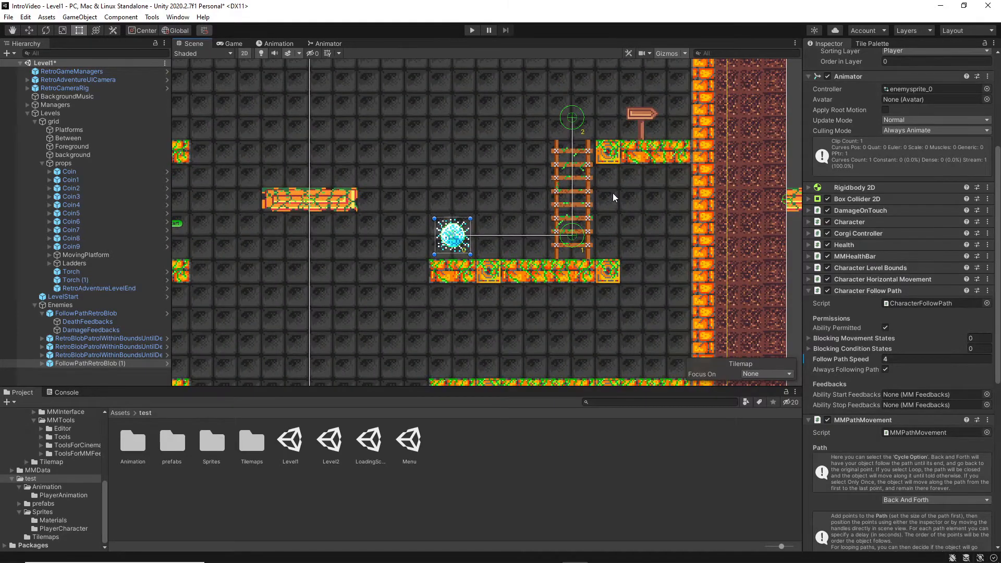
scroll(877, 344, down, 10)
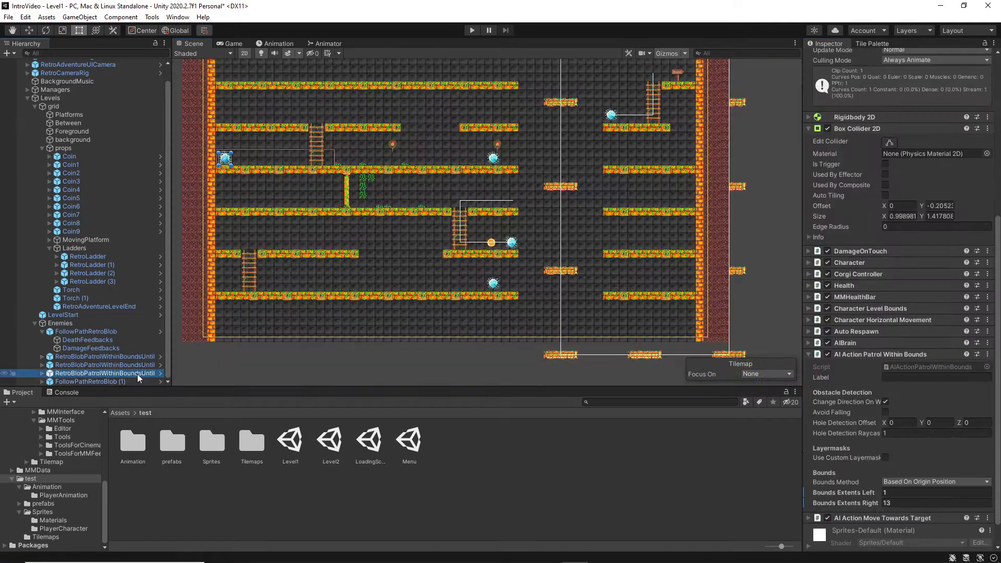
Step: Duplicate the RetroBlobPatrolWithinBounds enemy and place the copy on the left-hand platform with the lowest ladder, just left of that ladder
right_click(136, 96)
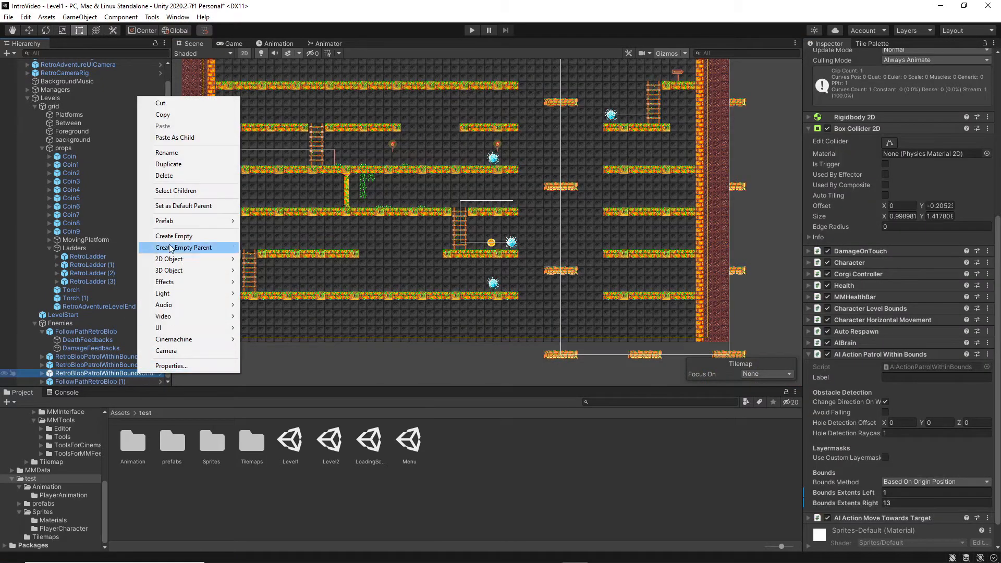
click(172, 164)
key(w)
drag(225, 130, 225, 213)
drag(266, 240, 274, 239)
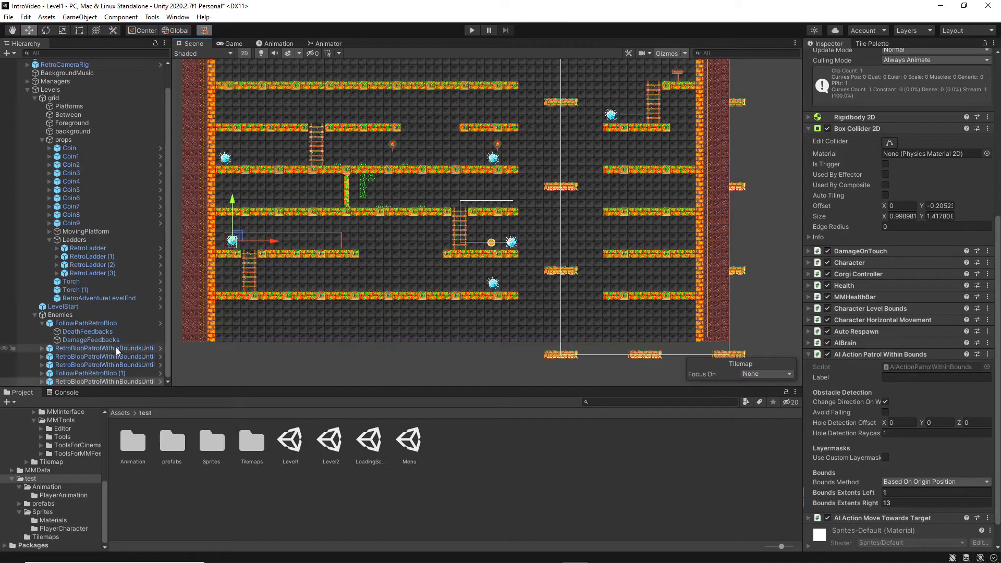
scroll(383, 249, up, 1)
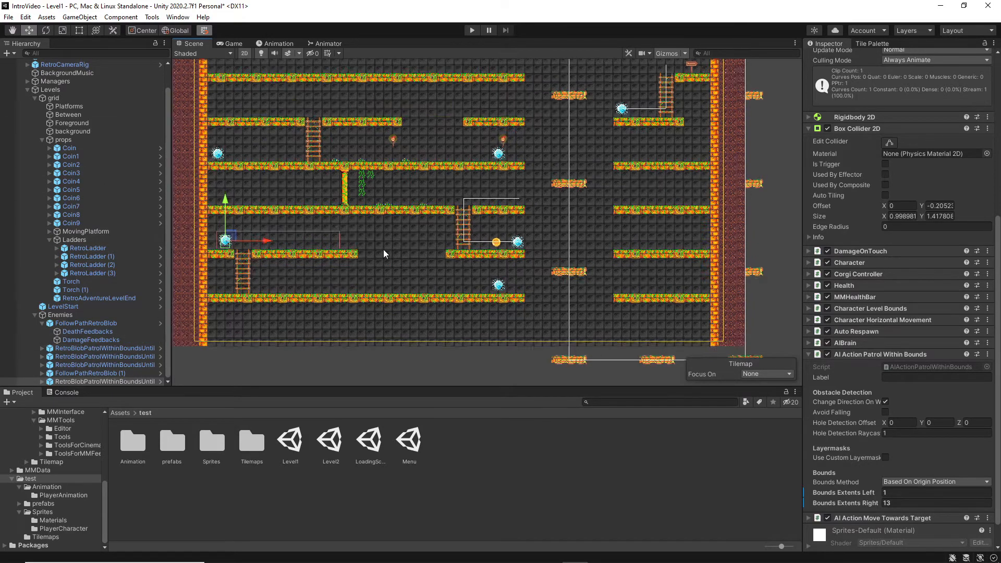
scroll(384, 249, down, 4)
middle_drag(383, 249, 383, 268)
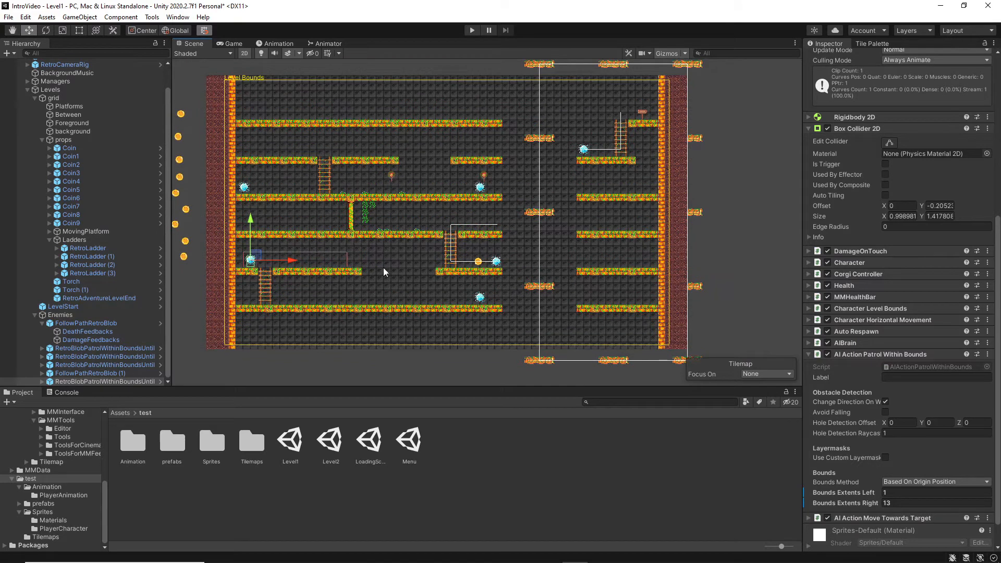
Step: Duplicate the patrolling blob again and place the copy at the left end of the second-lowest platform on the level's right side
right_click(121, 381)
click(155, 172)
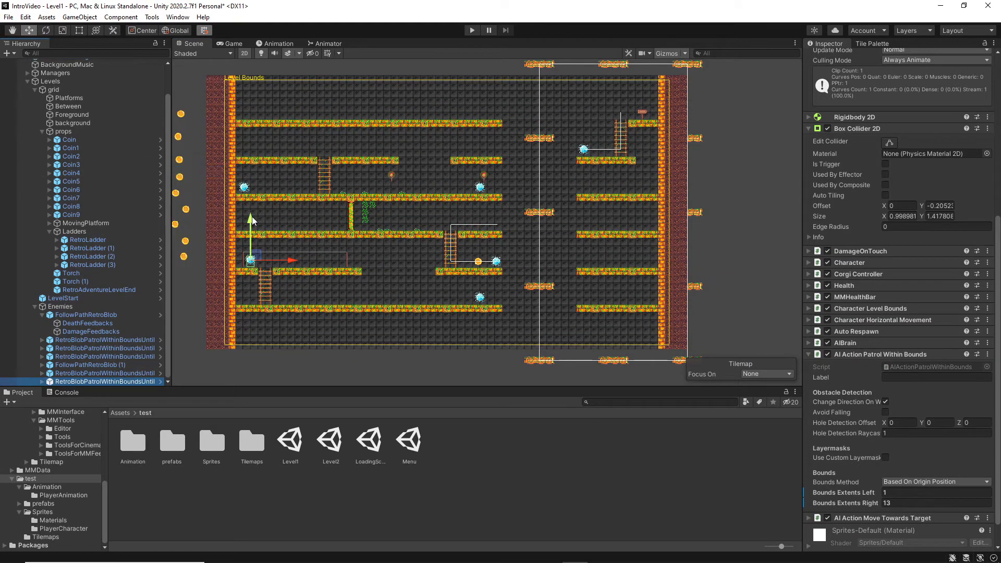
drag(249, 217, 250, 243)
drag(290, 289, 627, 292)
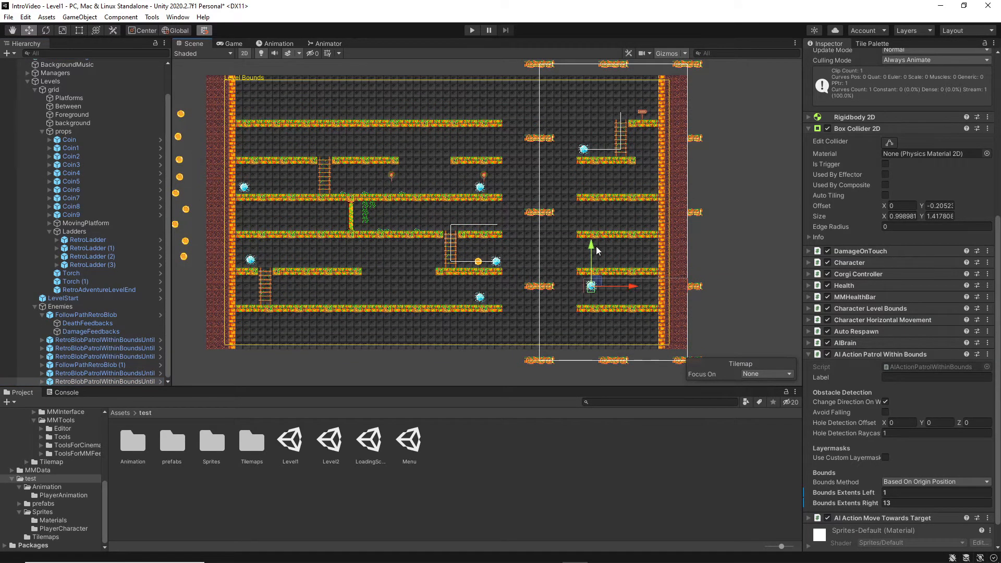
drag(595, 246, 594, 219)
Step: Set the right-side patrol blob's Bounds Extents Right to 9 and nudge the blob slightly left
scroll(906, 451, down, 1)
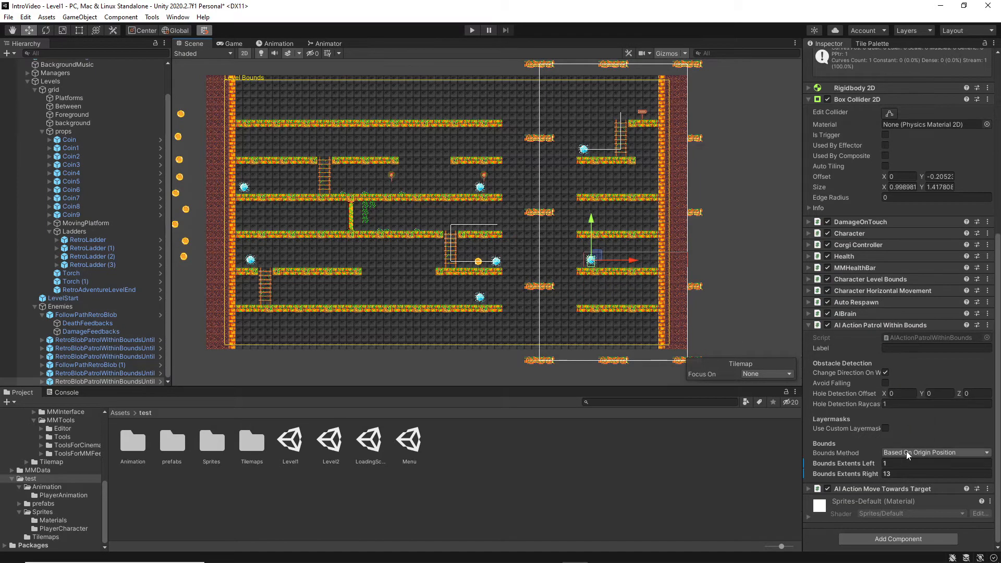
click(890, 474)
text(10)
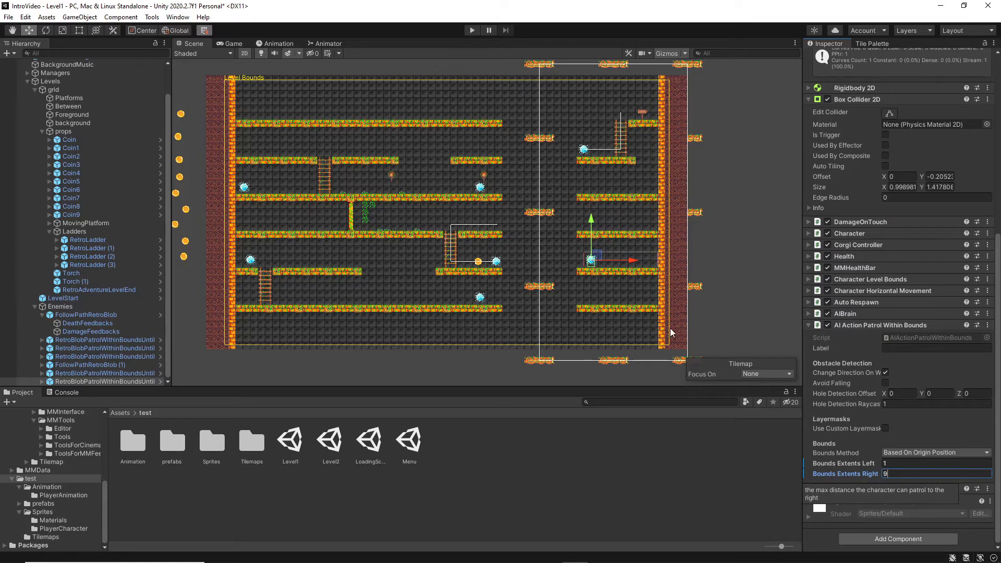
drag(632, 261, 629, 261)
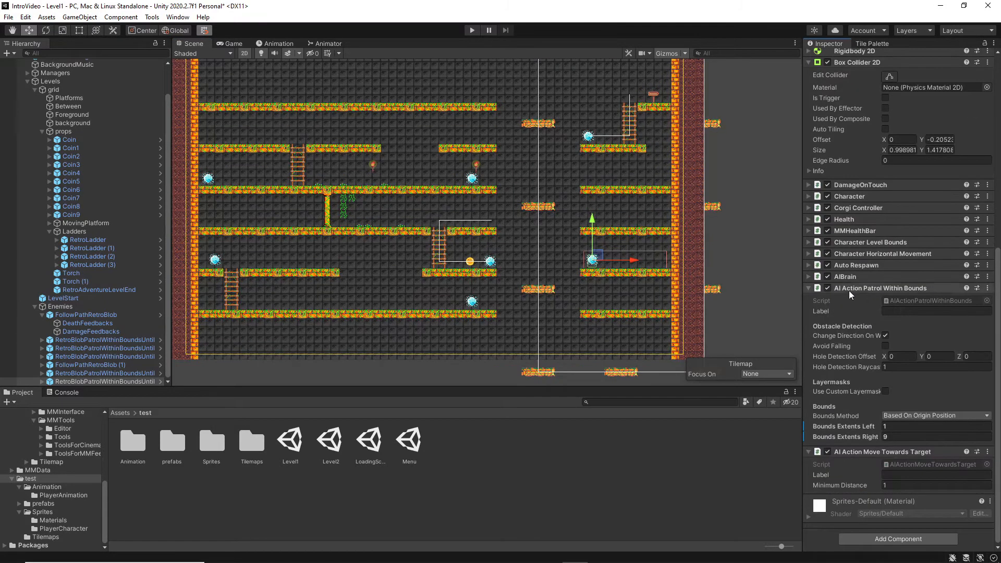
Step: Set the right-side patrol blob's Character Horizontal Movement Walk Speed to 4 and play-test the level
click(809, 254)
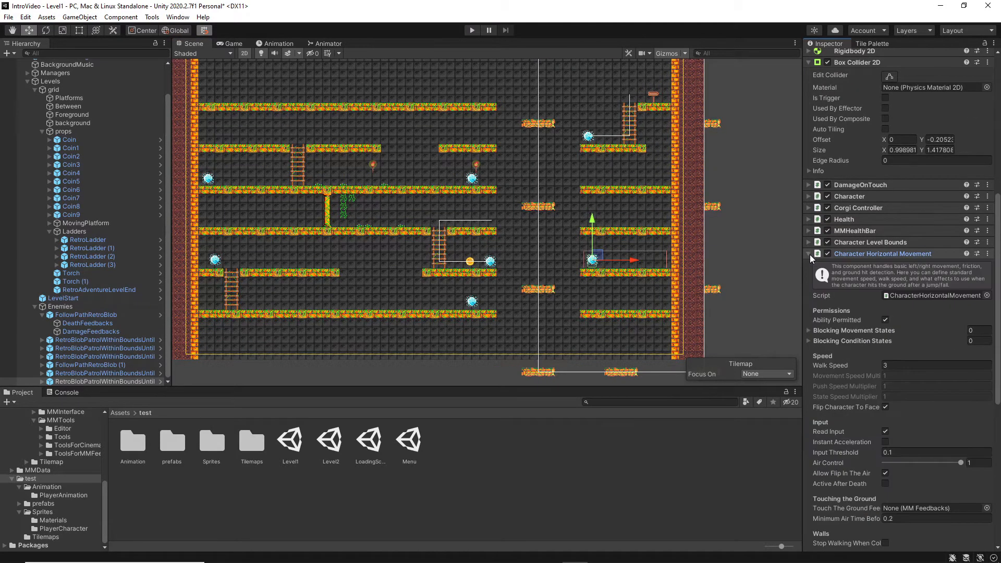
click(896, 365)
text(4)
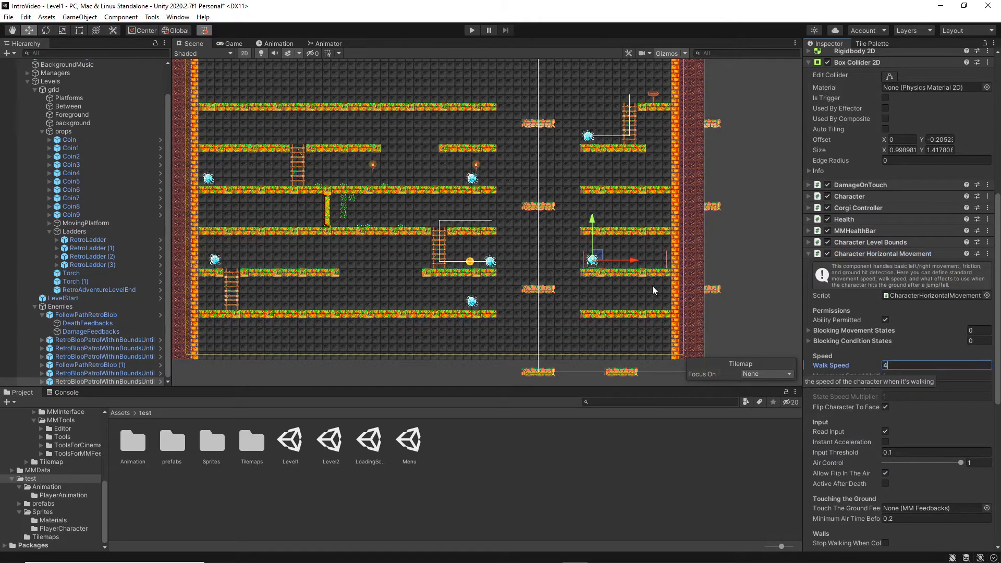
click(472, 29)
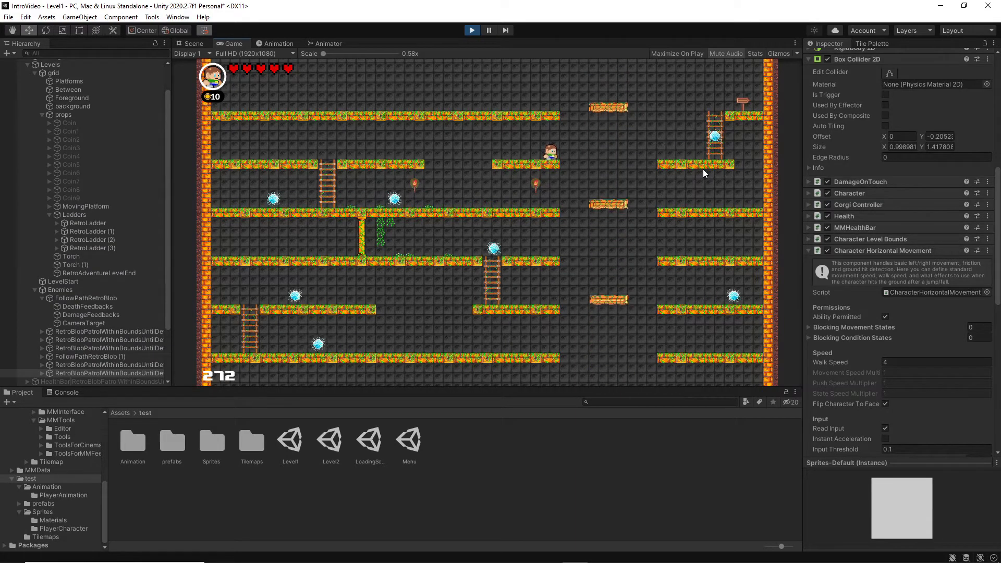
click(474, 31)
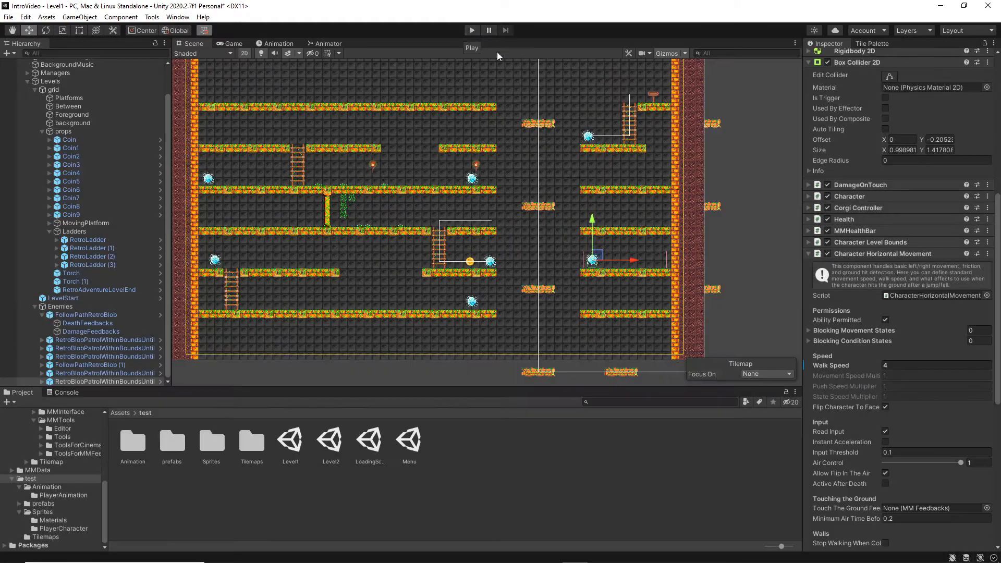
Step: Disable the Corgi Controller on FollowPathRetroBlob (1) and play-test the level
click(105, 365)
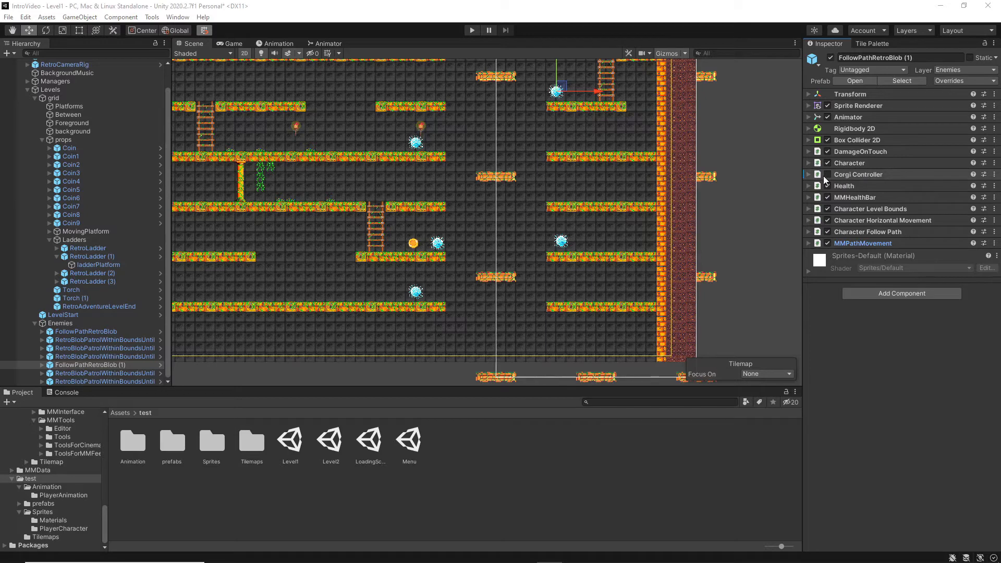
click(472, 30)
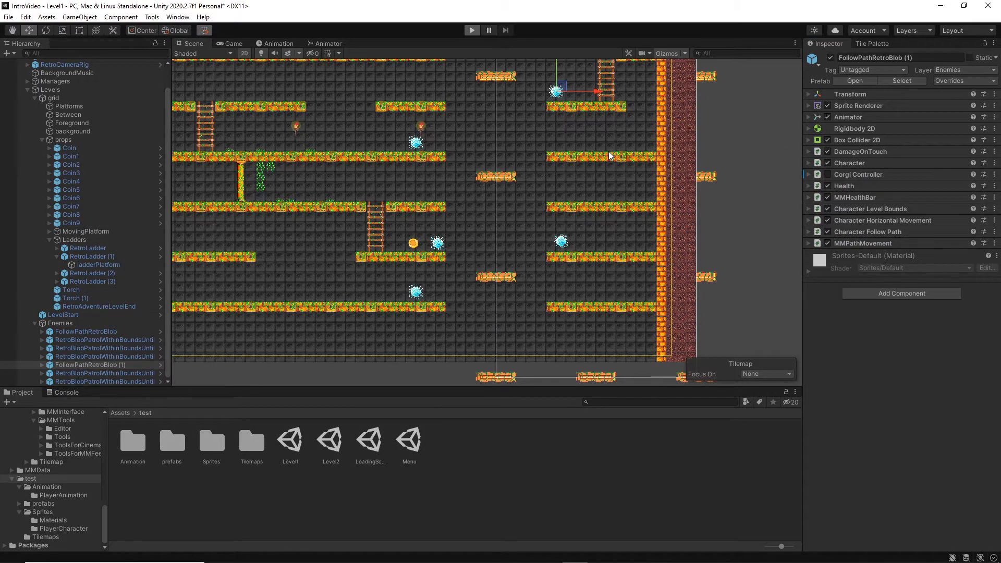
key(d)
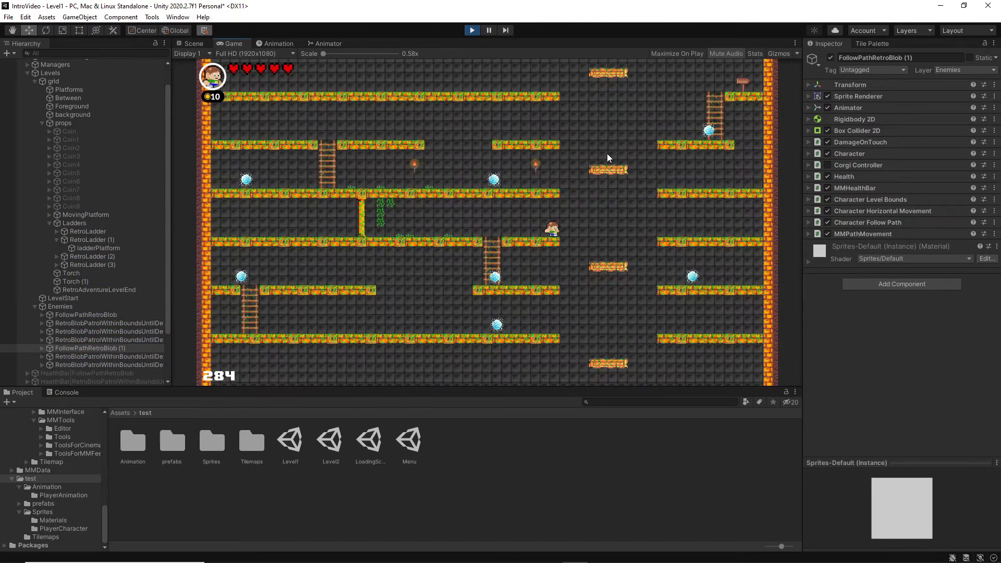
key(space)
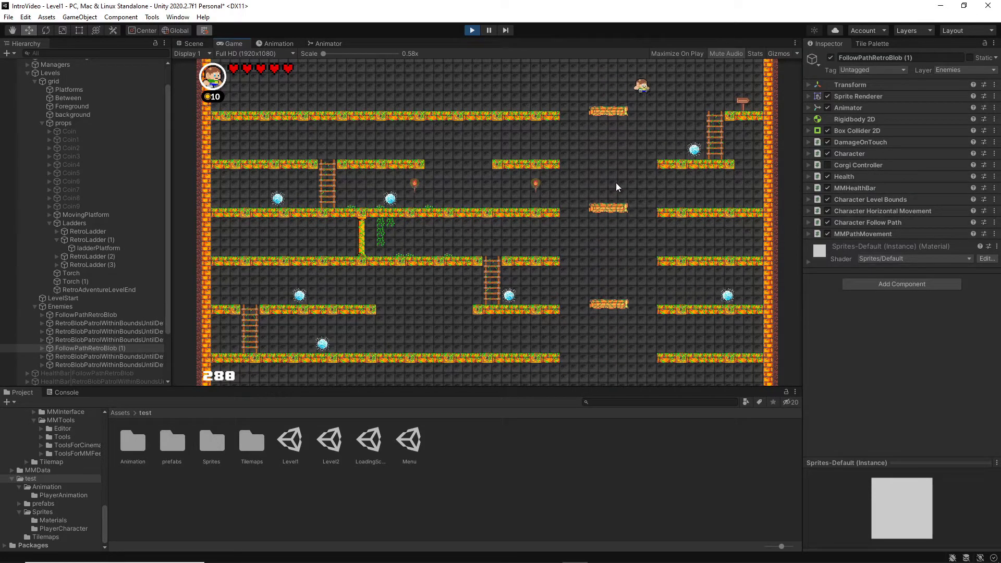
click(472, 30)
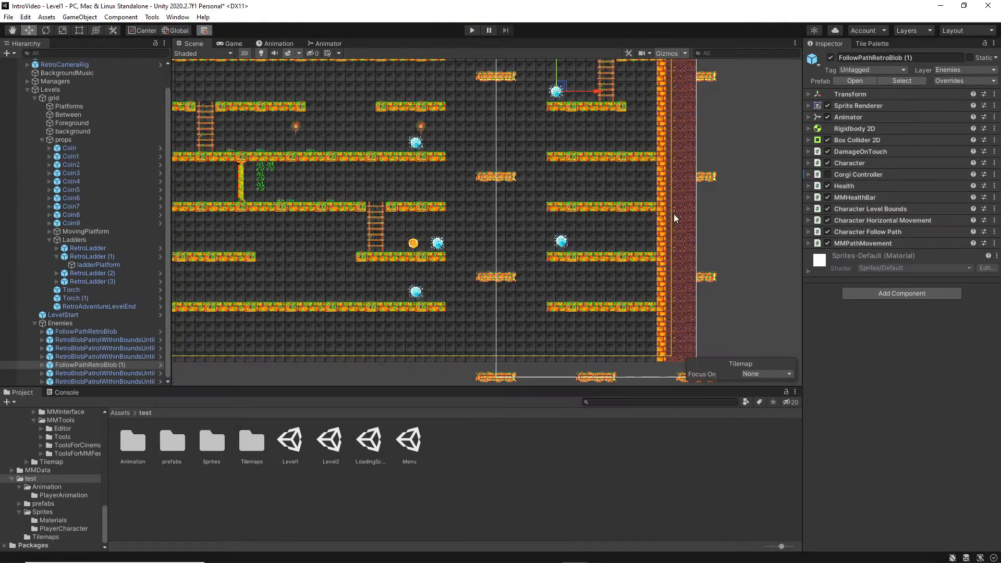
Step: Lower FollowPathRetroBlob (1) slightly toward its platform beside the upper-right ladder
middle_drag(620, 130, 619, 176)
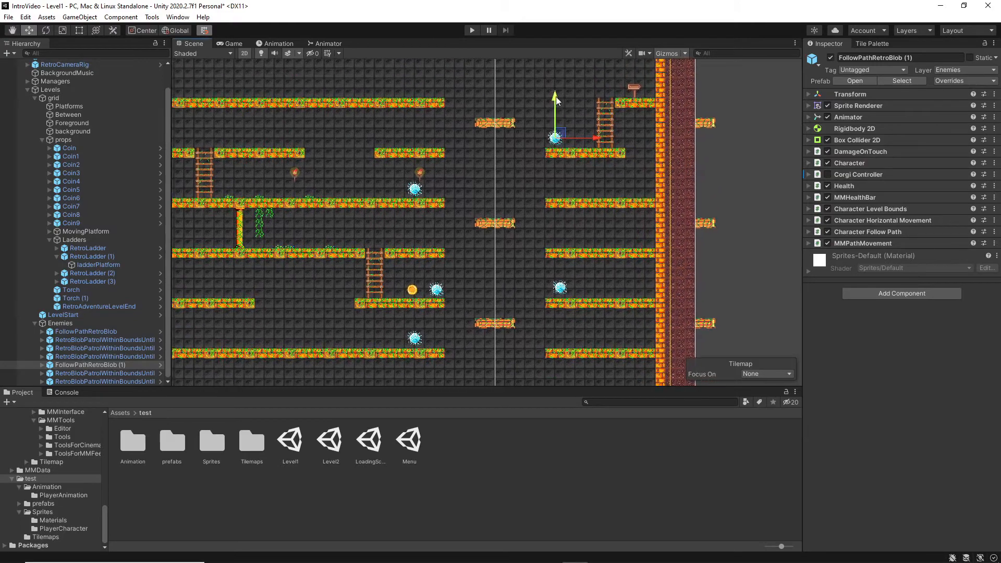
drag(556, 97, 556, 98)
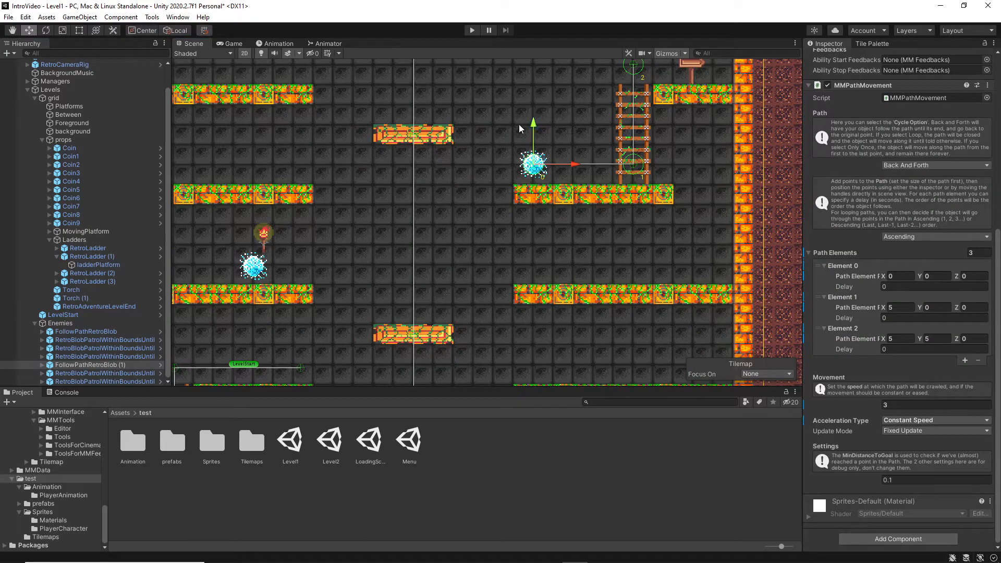
drag(533, 122, 533, 125)
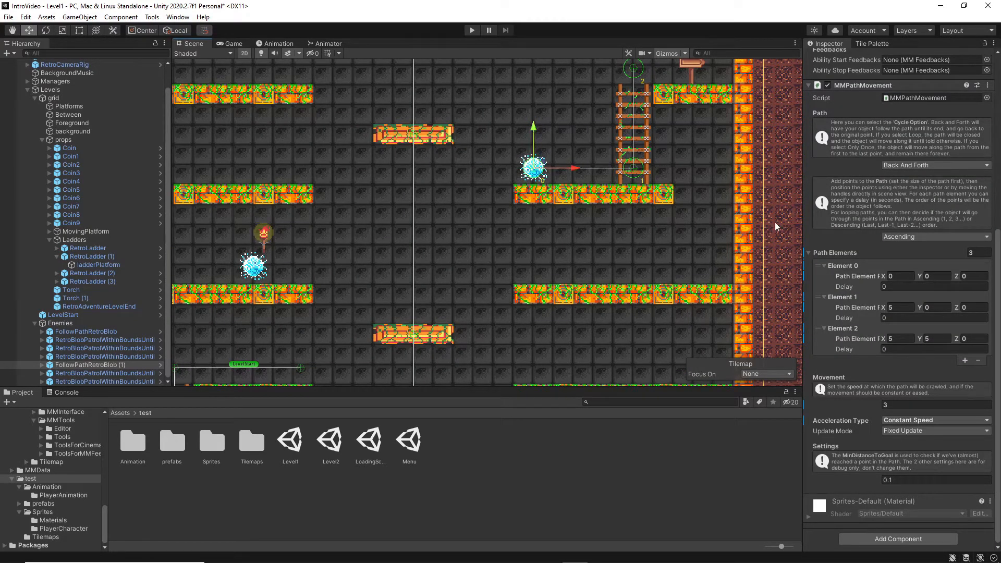
Step: Play-test the level, crossing the moving platforms and climbing the upper-right ladder past the path-following enemy to the level end
click(469, 31)
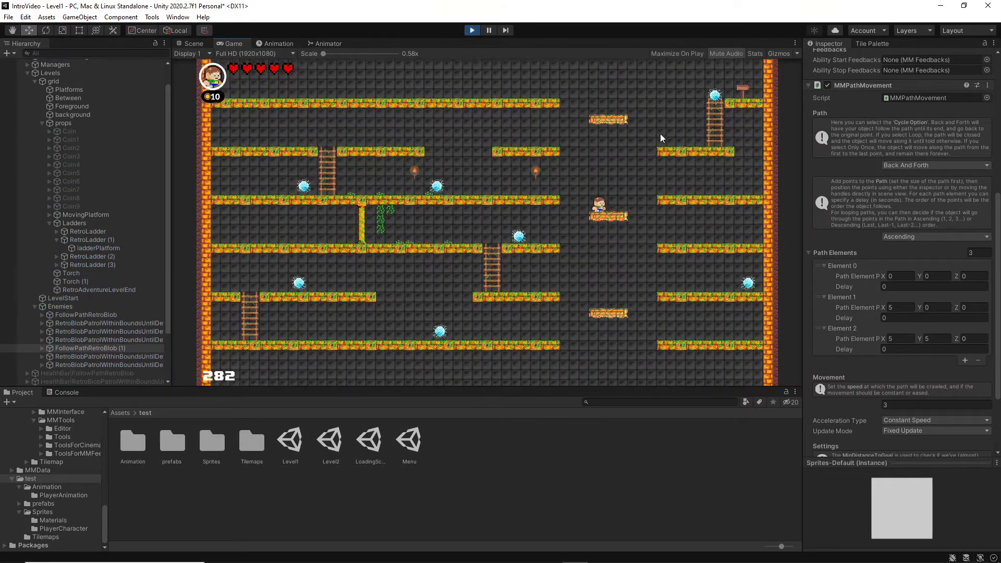
key(Right)
key(space)
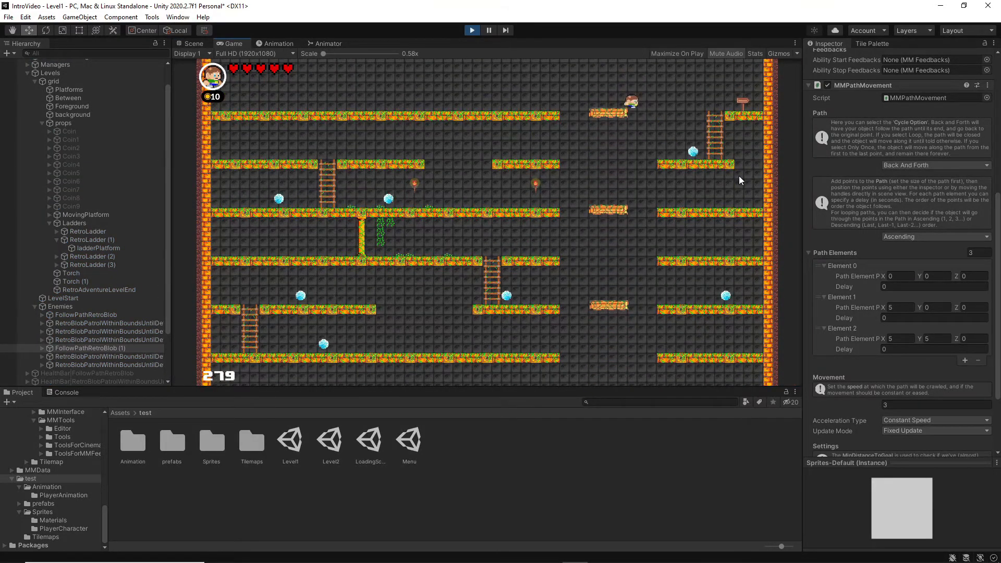
key(Right)
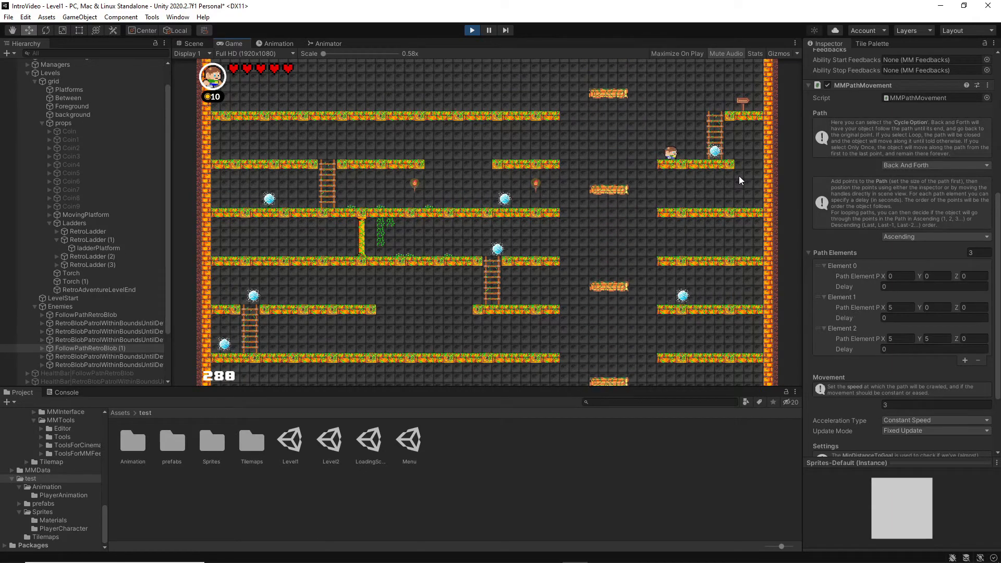
key(Up)
key(Right)
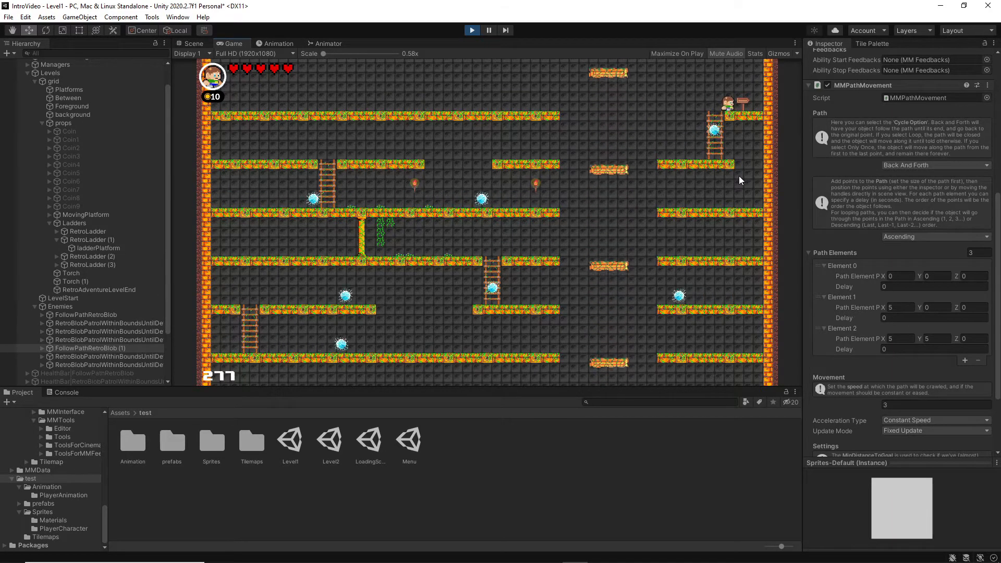
click(472, 30)
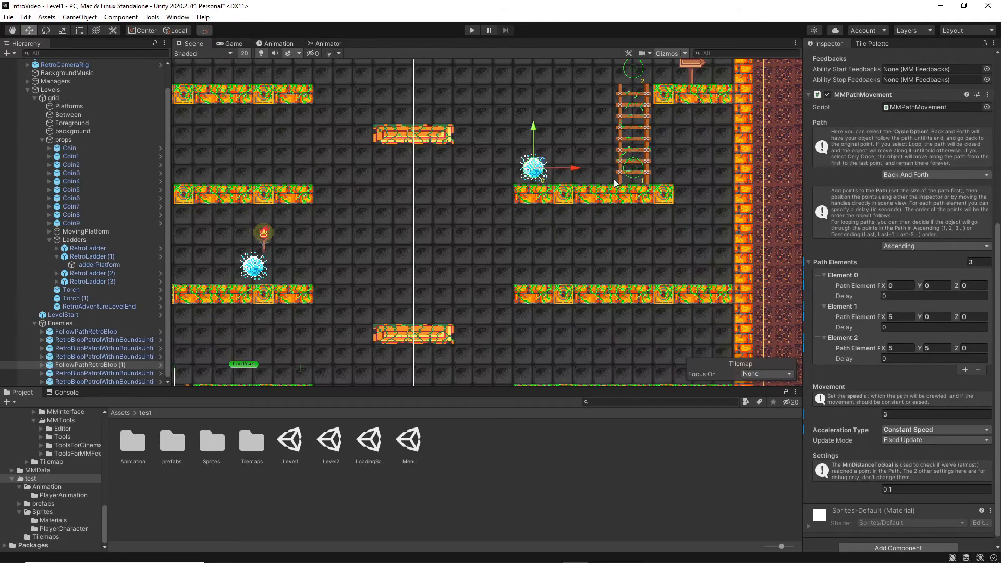
Step: Duplicate the right-side patrol blob and place the copy on the upper-left platform, left of its ladder
scroll(603, 239, down, 3)
scroll(603, 239, down, 3)
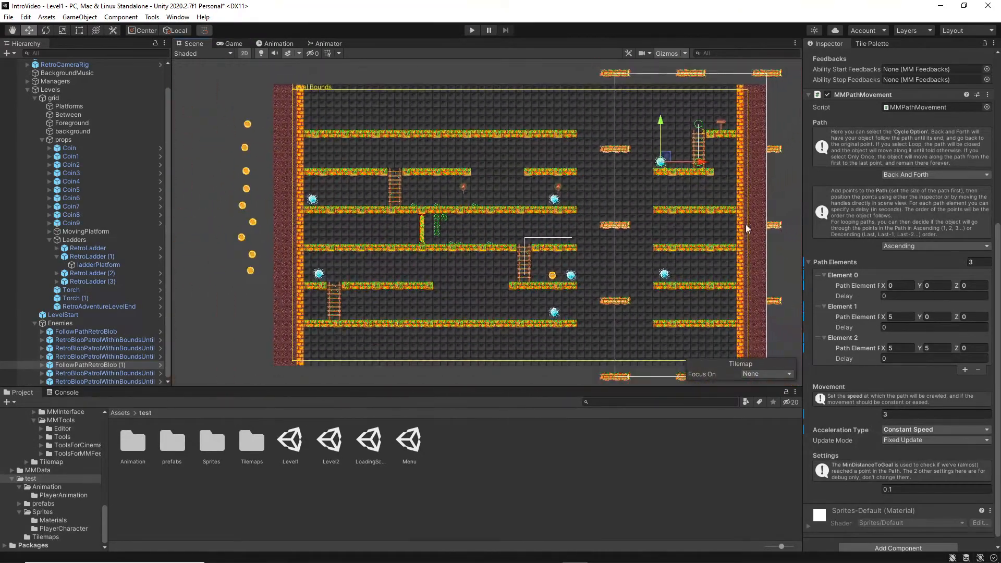
middle_drag(634, 206, 634, 206)
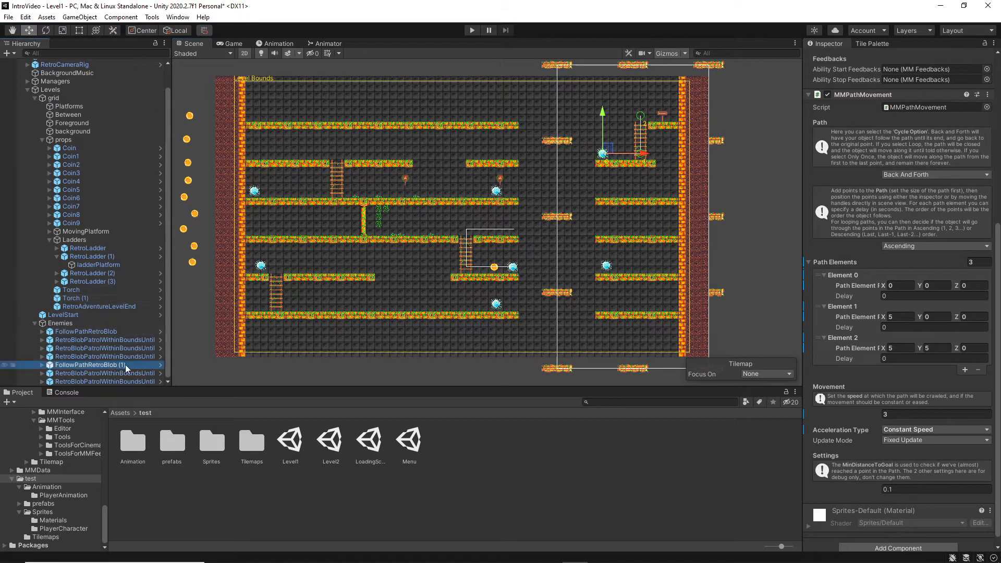
click(112, 381)
right_click(111, 381)
click(146, 169)
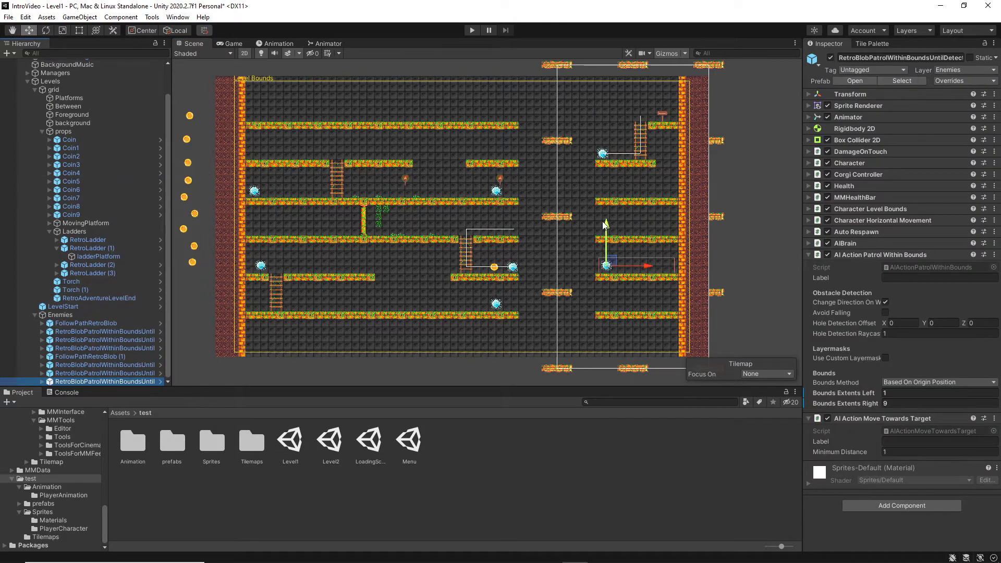
drag(604, 223, 606, 146)
drag(639, 190, 631, 192)
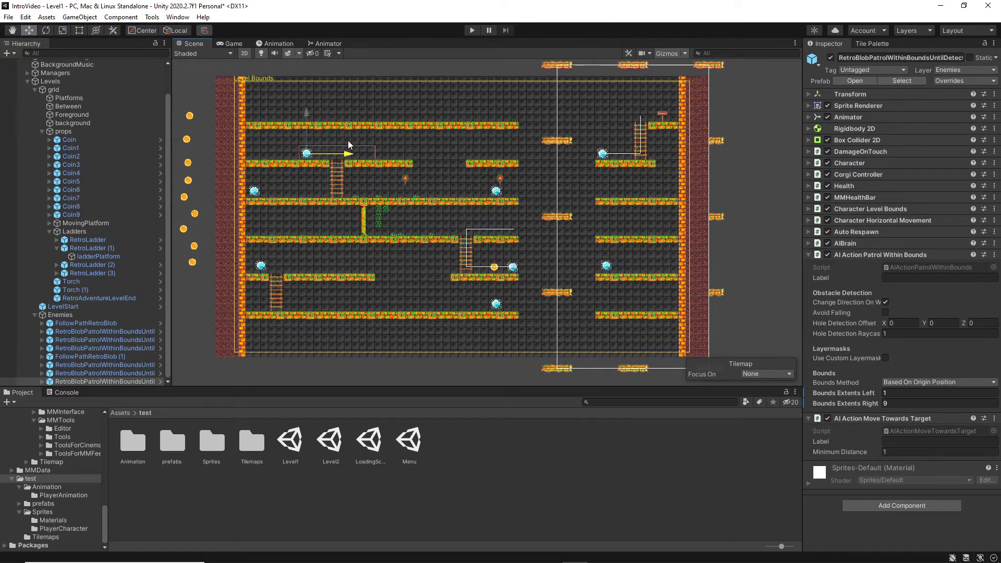
Step: Set the upper-left patrol blob's Bounds Extents Left to 8 and Bounds Extents Right to 12
scroll(352, 197, up, 4)
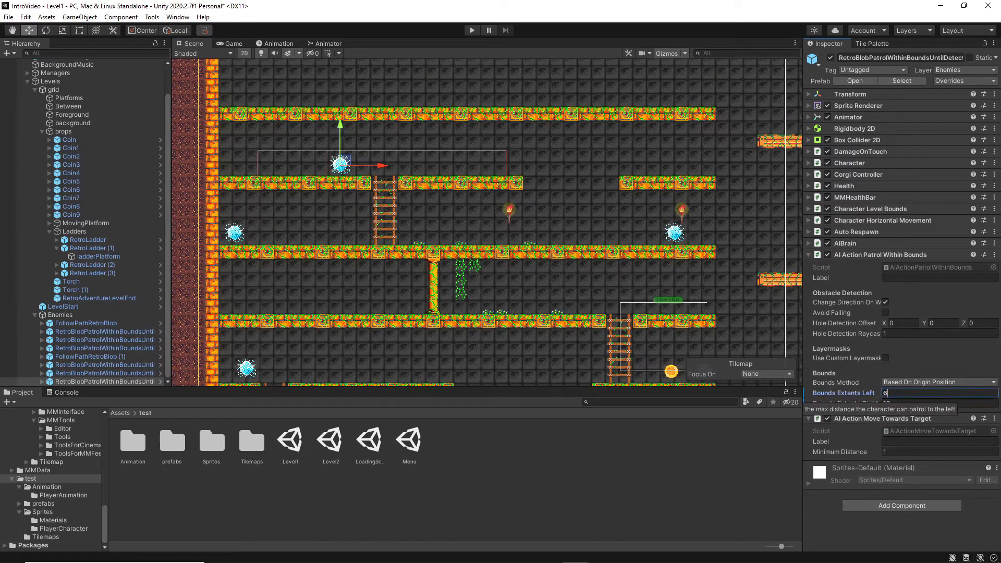
key(BackSpace)
text(8)
scroll(545, 238, down, 3)
middle_drag(562, 221, 604, 162)
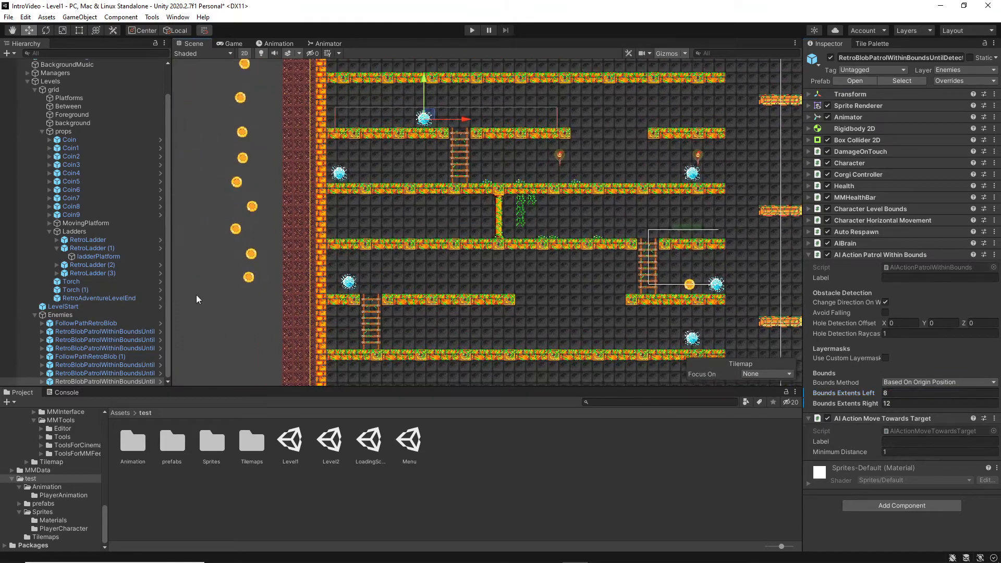
Step: Duplicate the upper-left patrol blob onto the platform left of the pillar, with Bounds Extents Left 3 and Right 10
right_click(135, 383)
click(166, 172)
drag(424, 80, 444, 172)
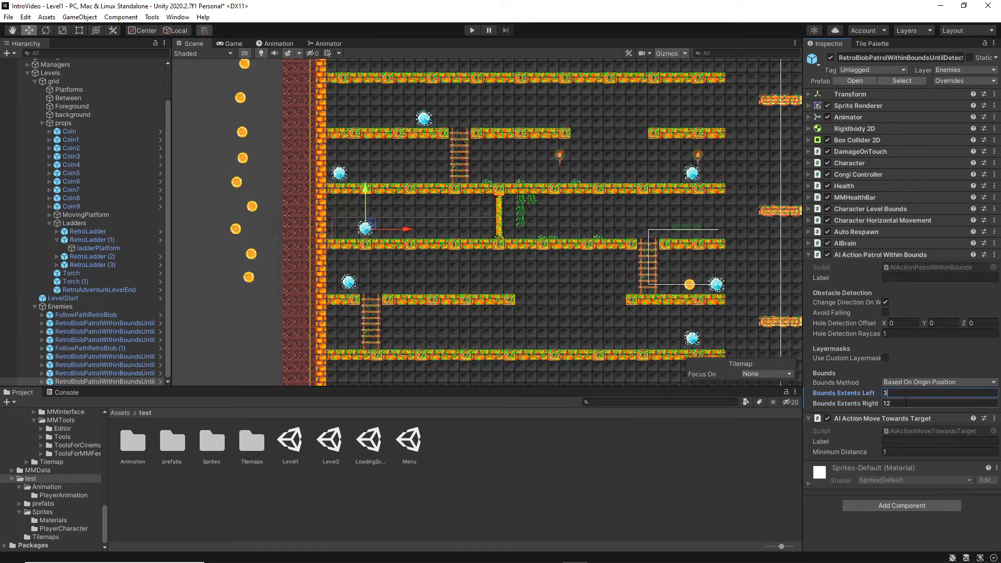
click(891, 403)
text(10)
Step: Duplicate the blob left of the pillar and move the copy along the same platform to the pillar's right side
right_click(104, 381)
click(134, 170)
drag(406, 230, 557, 245)
Step: Playtest the level by jumping the player across to the right-side platforms while observing the enemy patrols, and stop
key(ctrl+p)
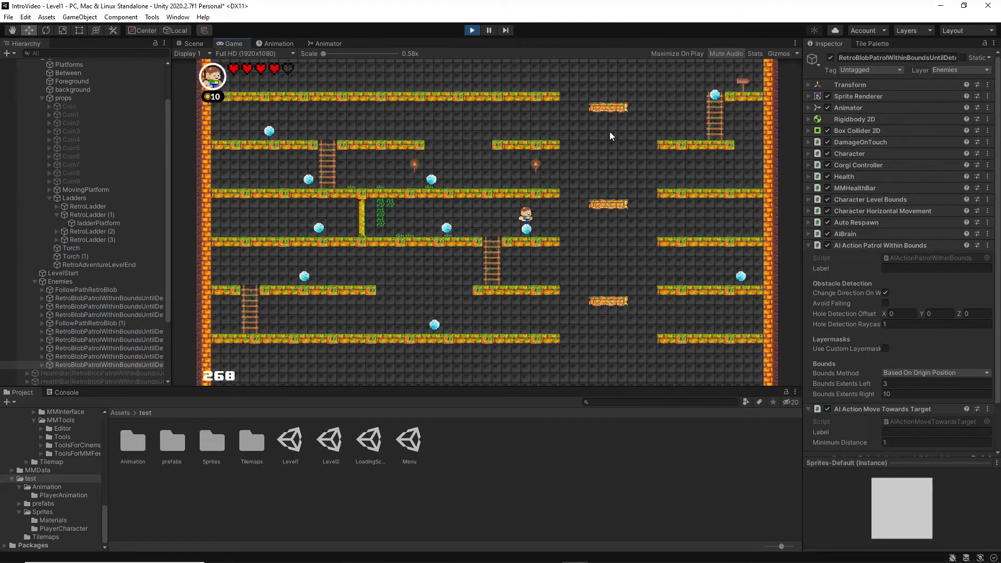
key(Right)
key(space)
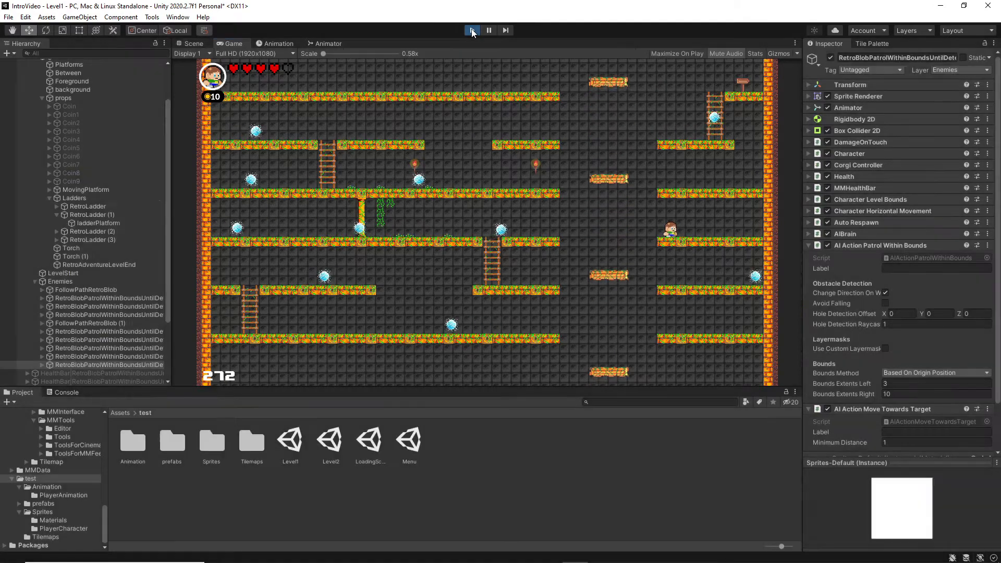
click(472, 31)
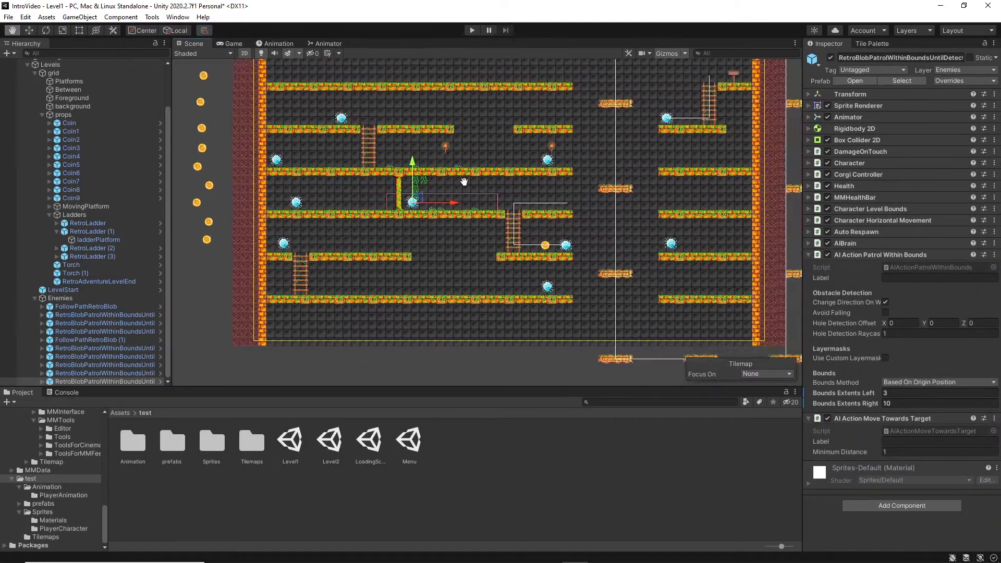
Step: Duplicate the patrol blob on the pillar's right side and raise the copy onto the top platform
scroll(464, 193, down, 2)
middle_drag(543, 202, 504, 214)
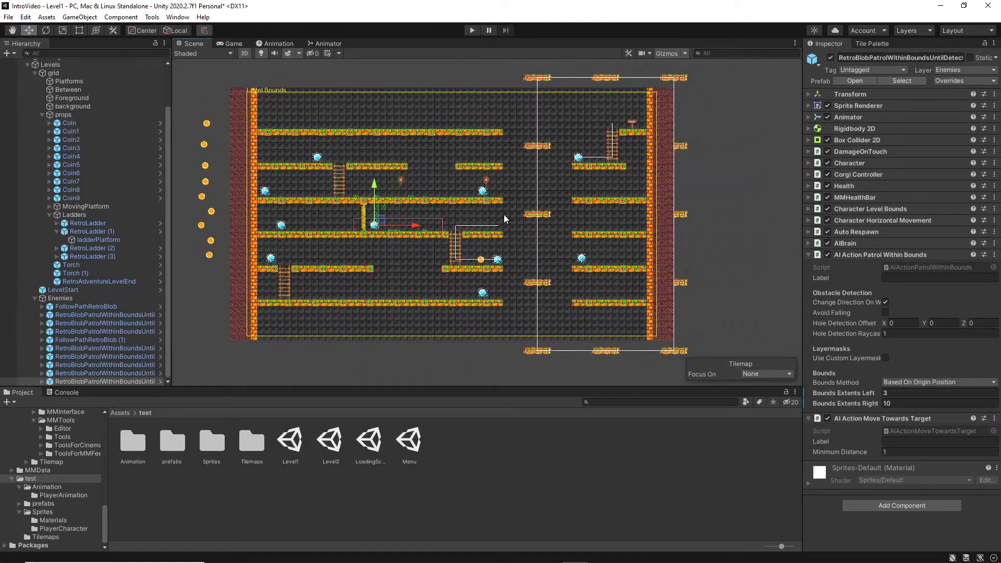
right_click(113, 382)
click(139, 173)
drag(374, 185, 383, 82)
click(417, 125)
Step: Add two more patrol blob copies farther left along the top platform, with Bounds Extents Right set to 5
click(133, 382)
drag(418, 124, 358, 129)
right_click(114, 381)
click(140, 173)
click(889, 404)
text(5)
click(147, 375)
click(146, 382)
right_click(124, 380)
click(150, 170)
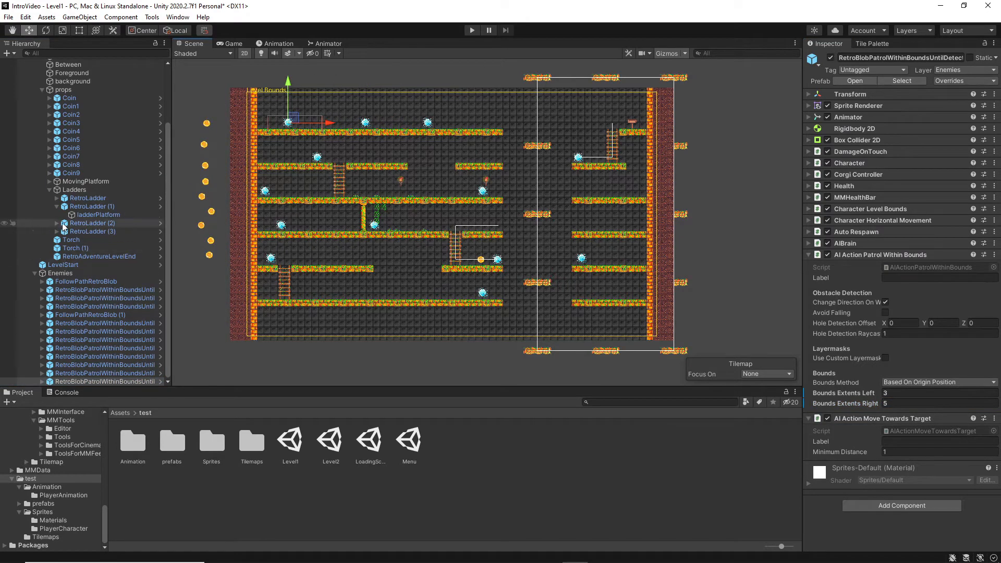
Step: Place Coin and Coin1 on the top platform, Coin2 beside the upper-right ladder, and Coin3 on the lowest right platform
click(207, 123)
drag(248, 123, 300, 145)
click(204, 145)
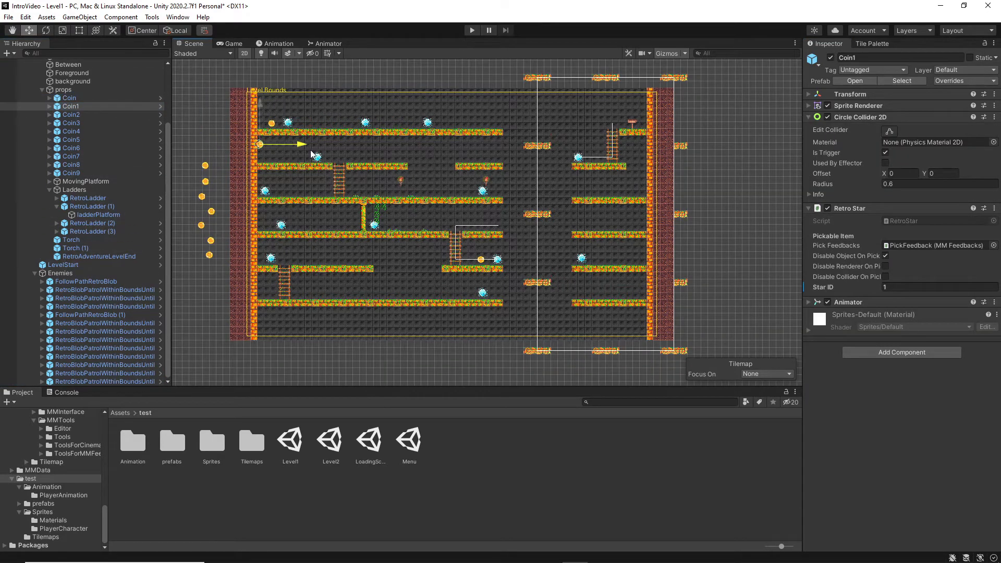
click(100, 116)
drag(246, 165, 599, 165)
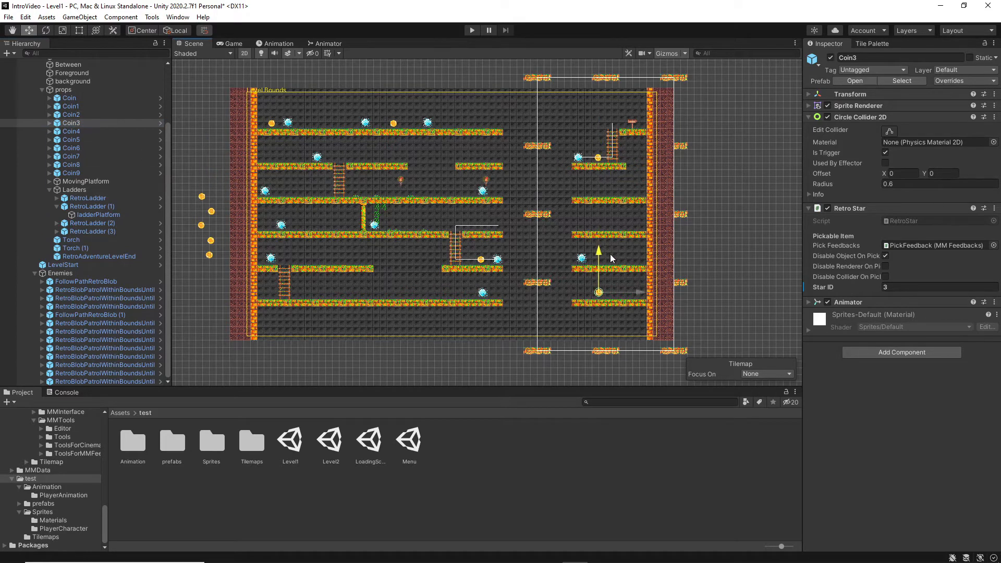
Step: Place Coin4 on the platform above the pillar and Coin5 just left of the pillar
click(90, 132)
drag(235, 197, 392, 197)
click(90, 139)
drag(246, 211, 338, 199)
Step: Place Coin6 and Coin7 on the two lowest left platforms and the last outside coin on the second-lowest right platform
click(89, 148)
drag(202, 192, 202, 261)
drag(242, 293, 308, 296)
click(78, 156)
drag(246, 241, 385, 240)
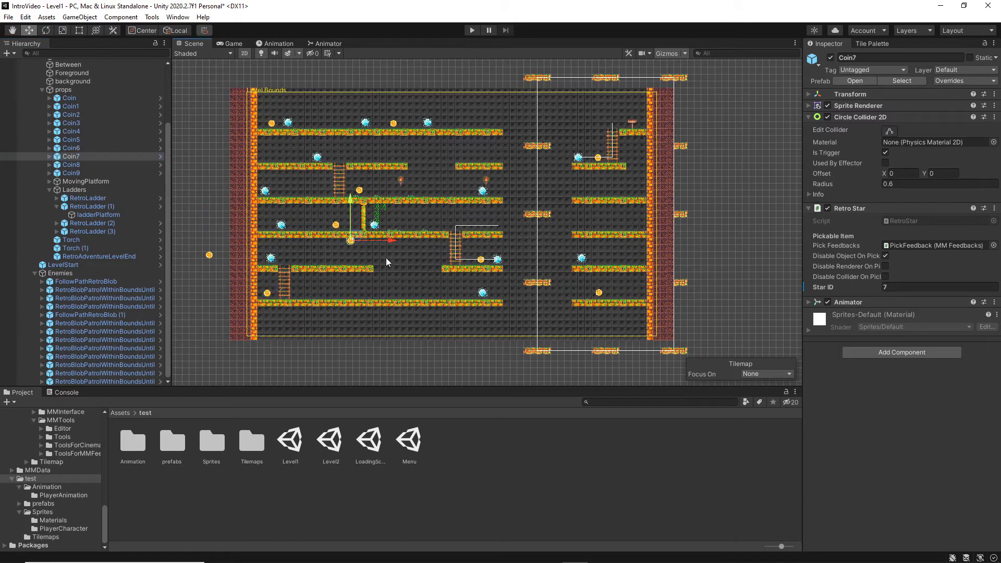
click(209, 255)
drag(245, 255, 448, 268)
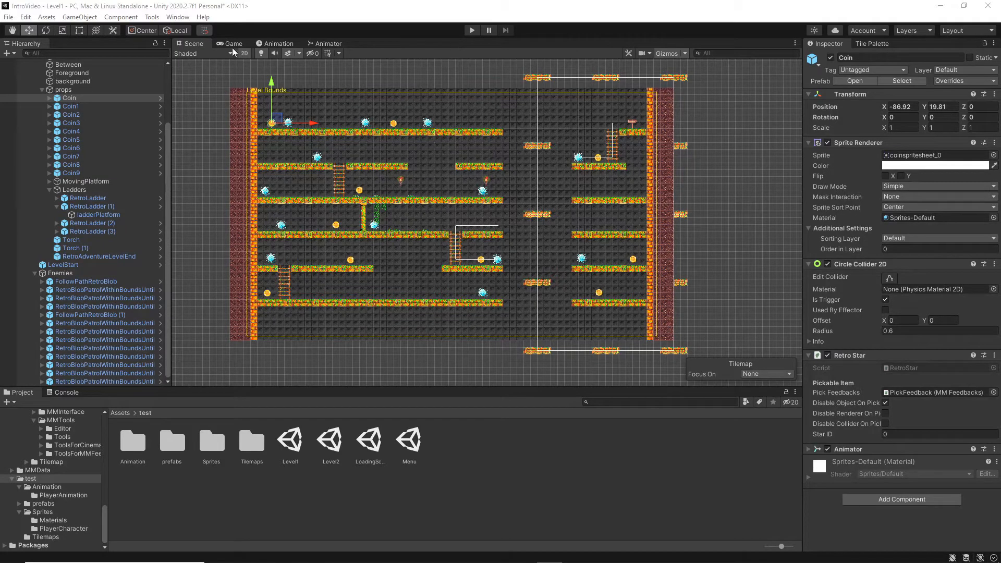
Step: Reset all saved Corgi Engine progress so the collected coins are restored
click(152, 17)
mouse_move(157, 30)
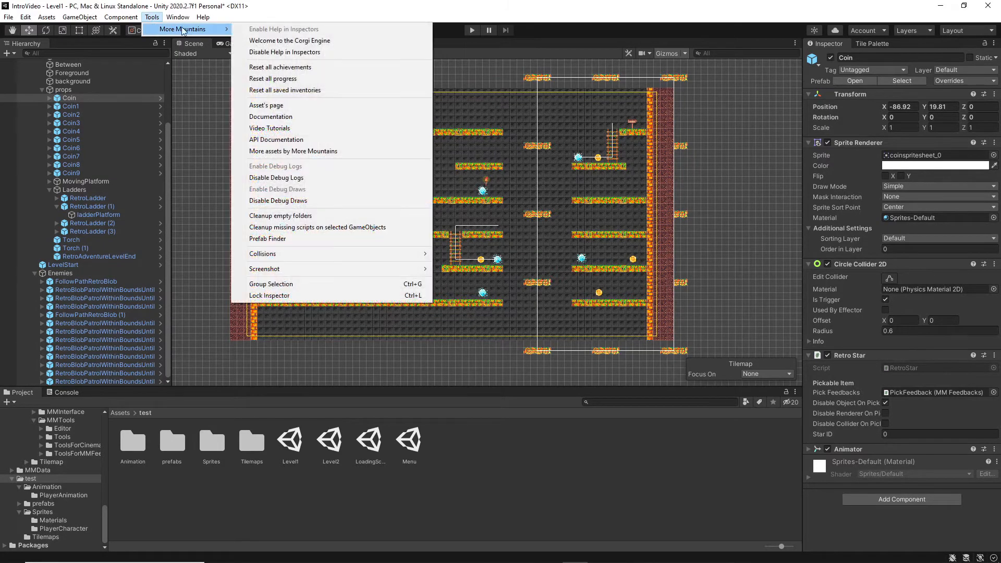
click(284, 79)
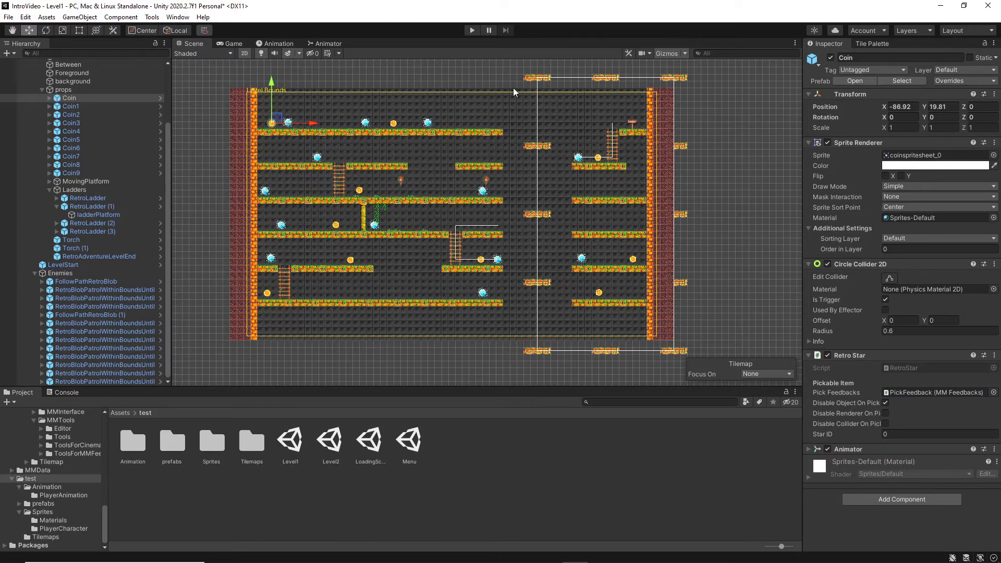
Step: Playtest the level with the new coins and top-platform enemies by jumping the player to the right side, and stop
click(471, 31)
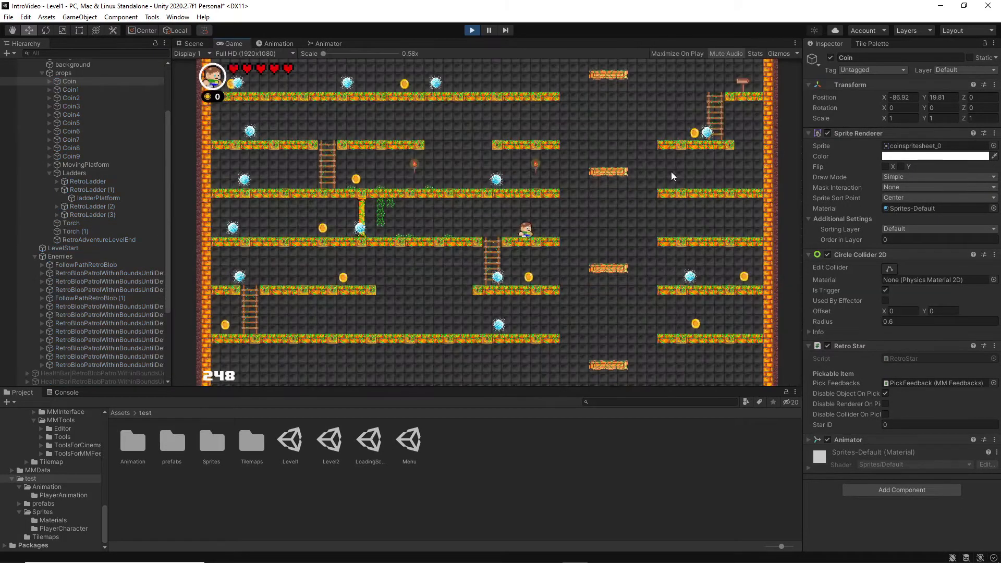
key(Right)
key(space)
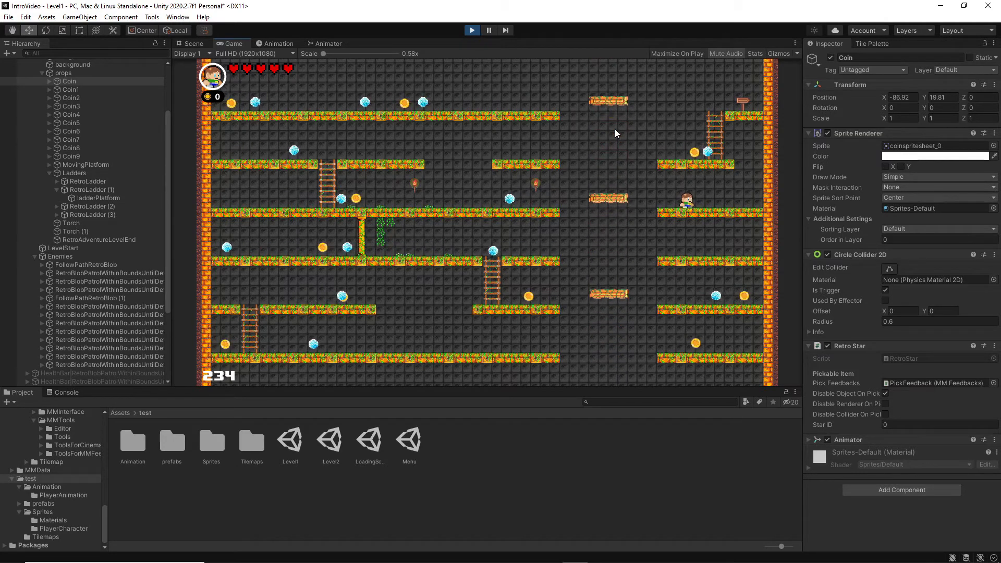
click(471, 30)
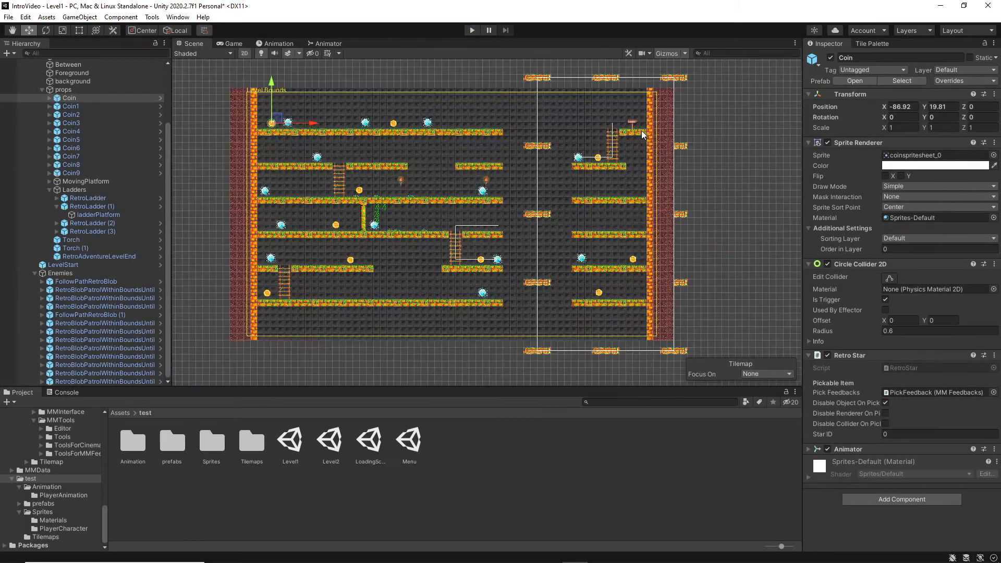
Step: Move LevelStart horizontally onto the right-side platform, to about X -33.98
click(83, 264)
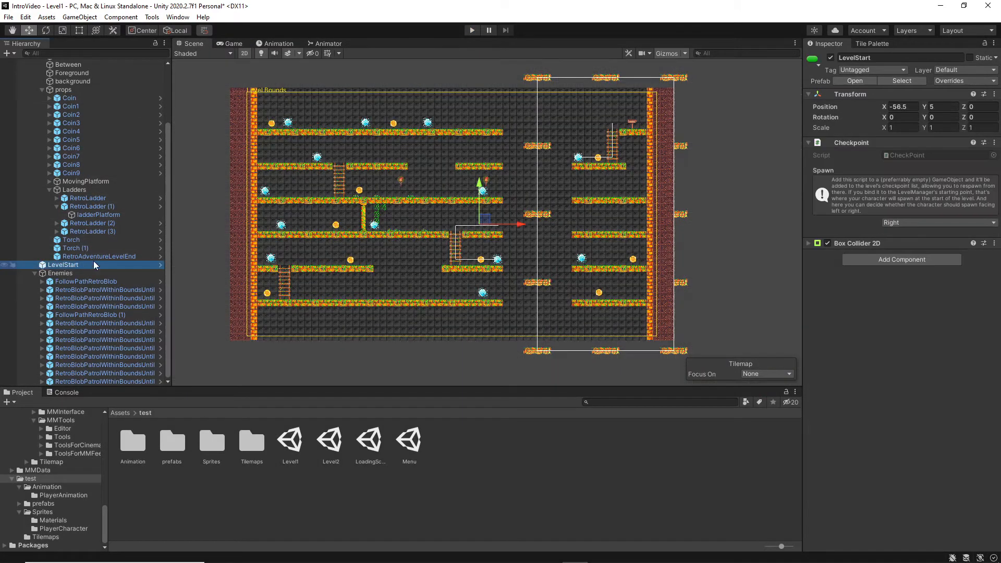
drag(520, 228, 520, 228)
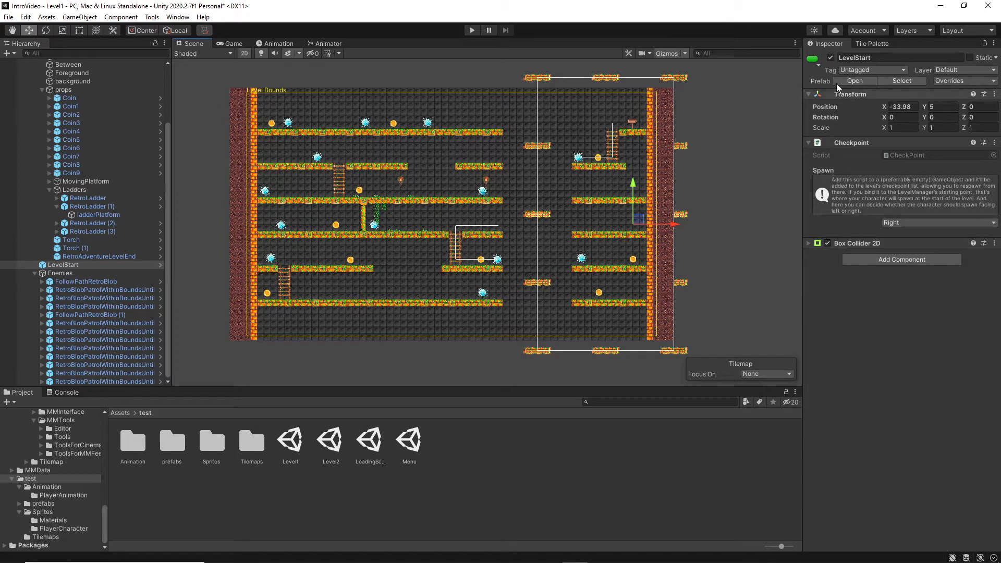
Step: Erase a gap in the Platforms tilemap's top platform, between the leftmost and middle blobs
click(869, 44)
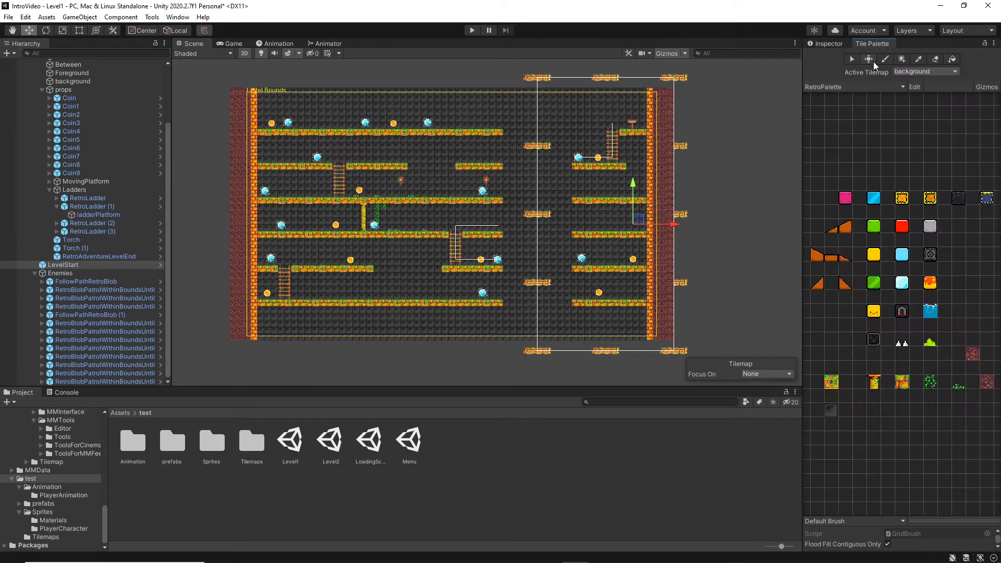
click(935, 59)
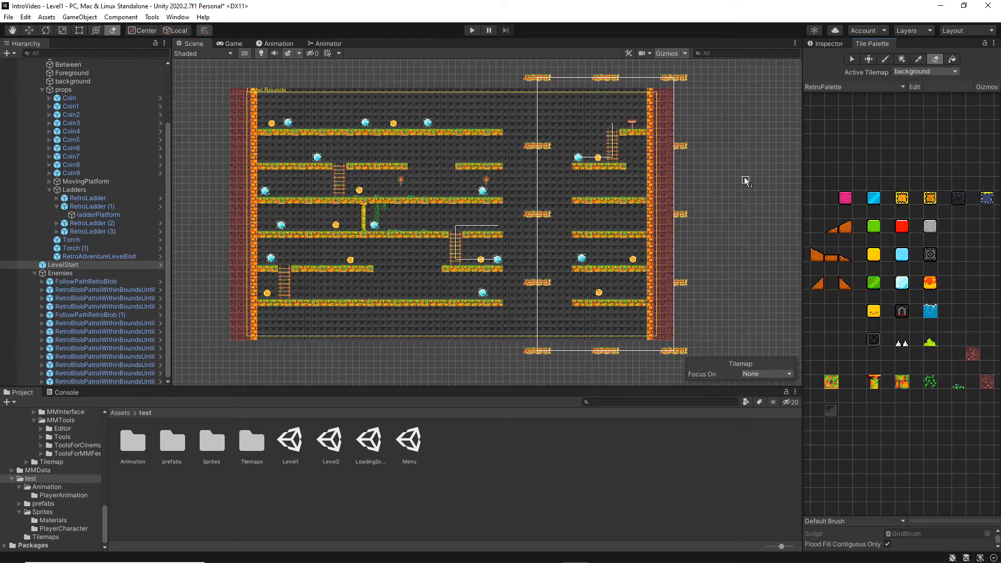
click(905, 73)
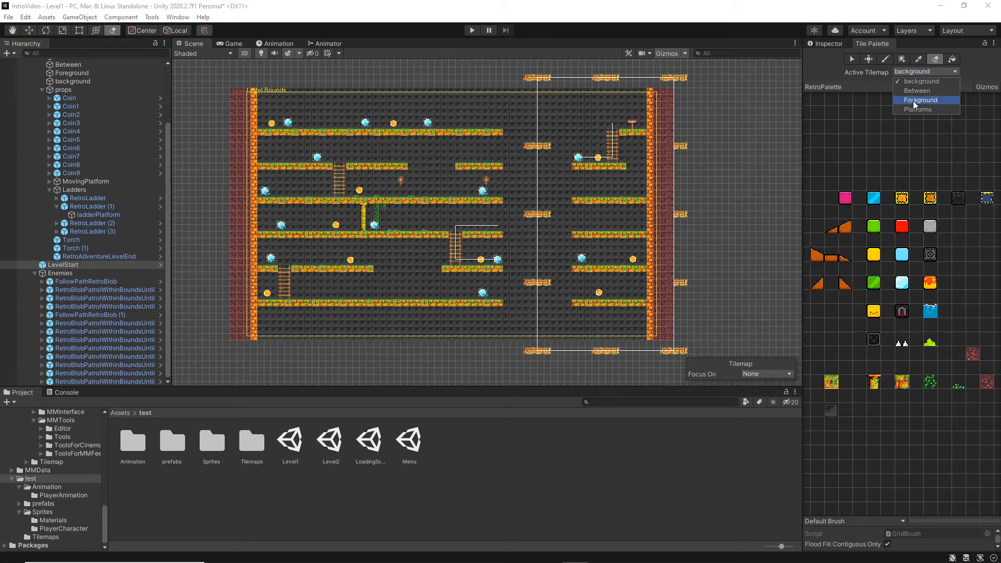
click(916, 109)
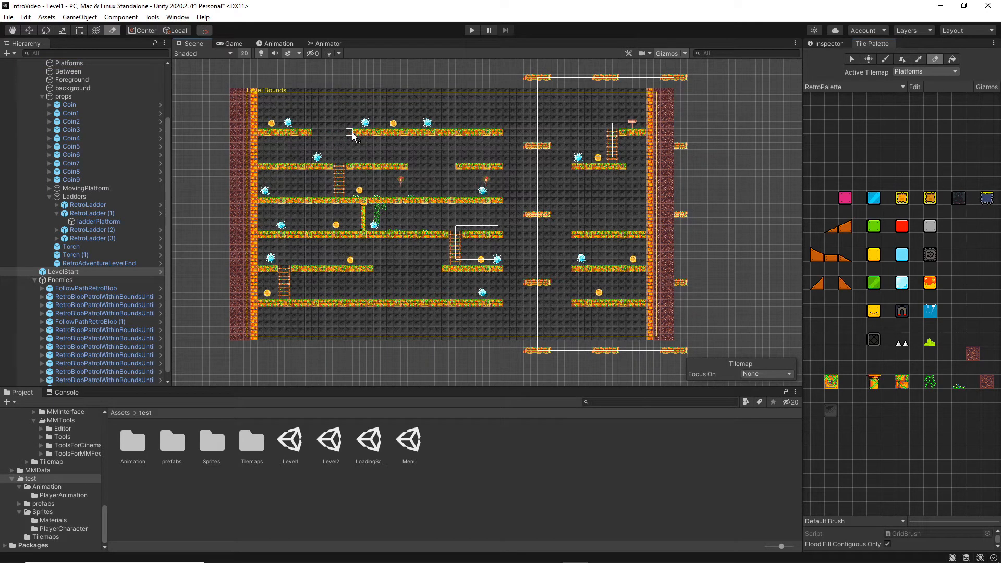
click(885, 59)
Step: Shift the middle top-platform blob slightly right and the leftmost one slightly left, away from the gap
scroll(108, 318, down, 1)
click(105, 373)
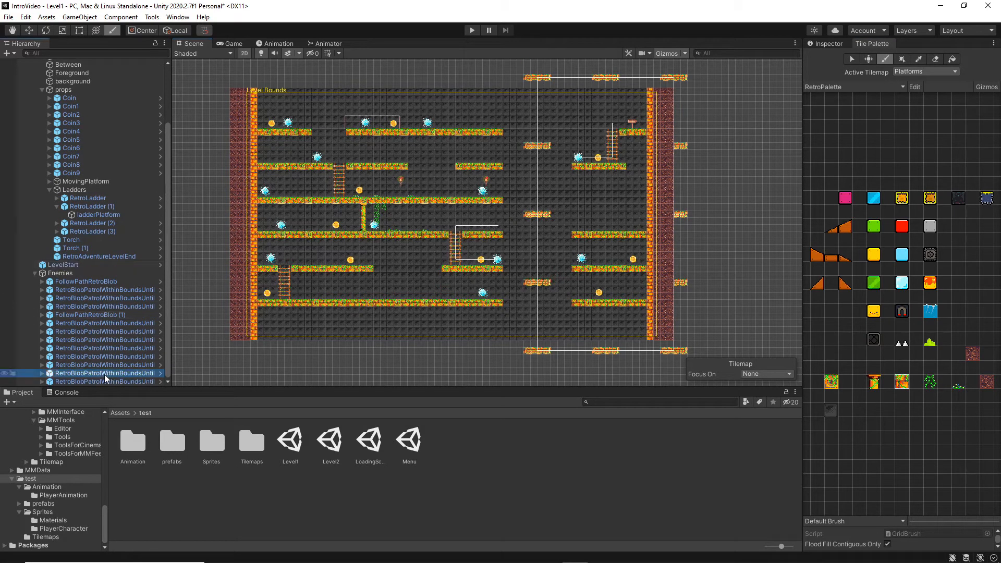
click(30, 30)
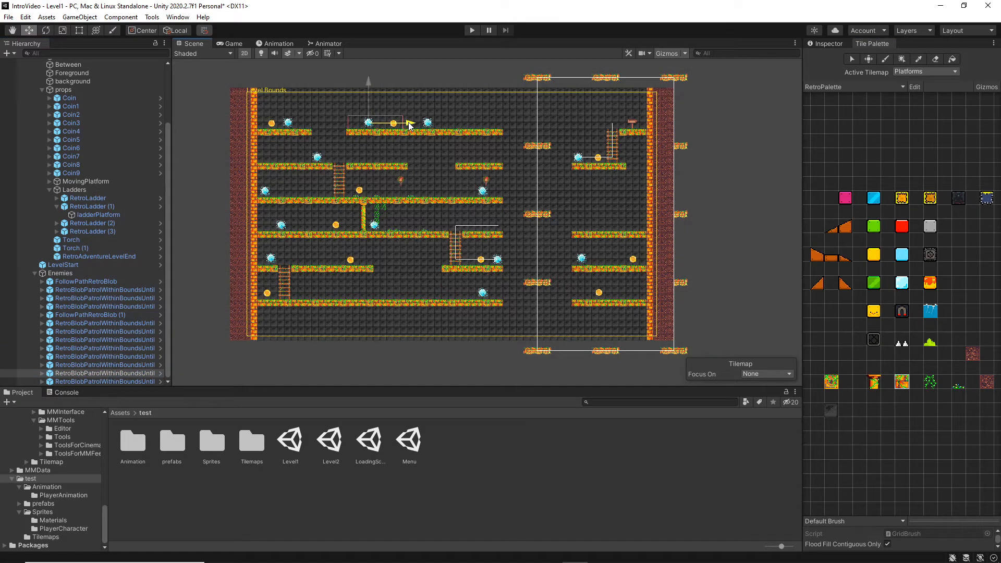
click(93, 379)
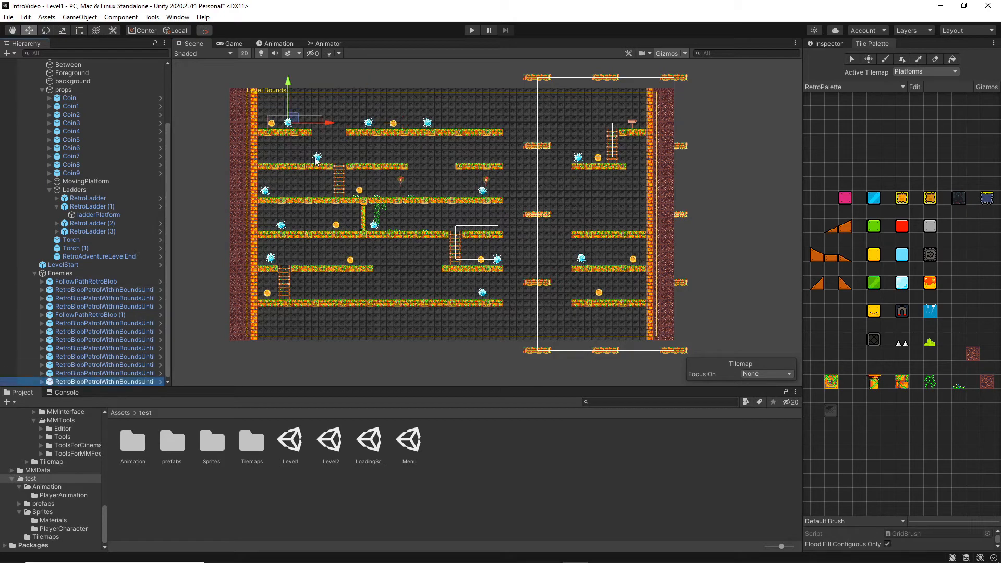
drag(333, 123, 326, 126)
Step: Set the leftmost top-platform blob's Bounds Extents Right to 4
click(828, 43)
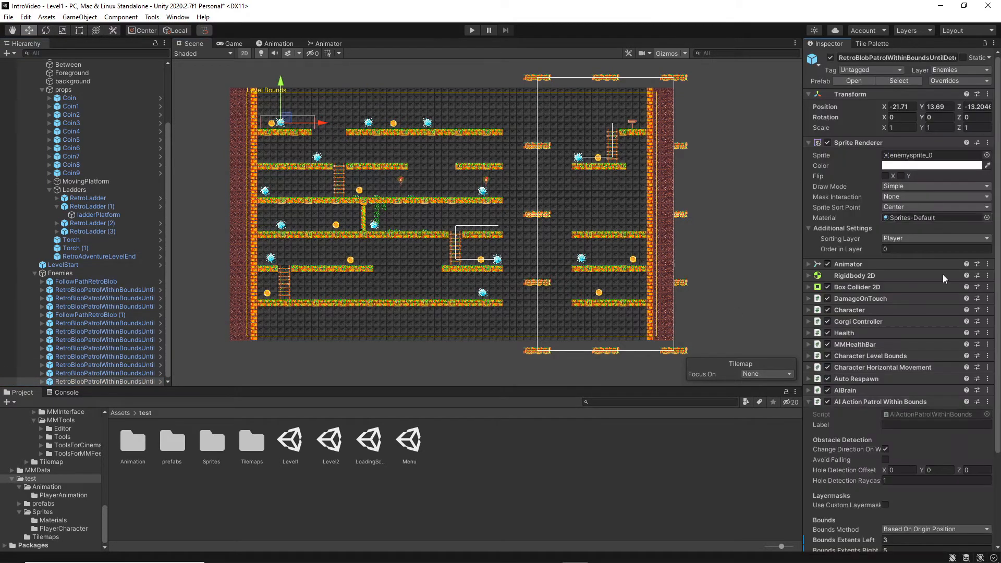
scroll(907, 453, down, 5)
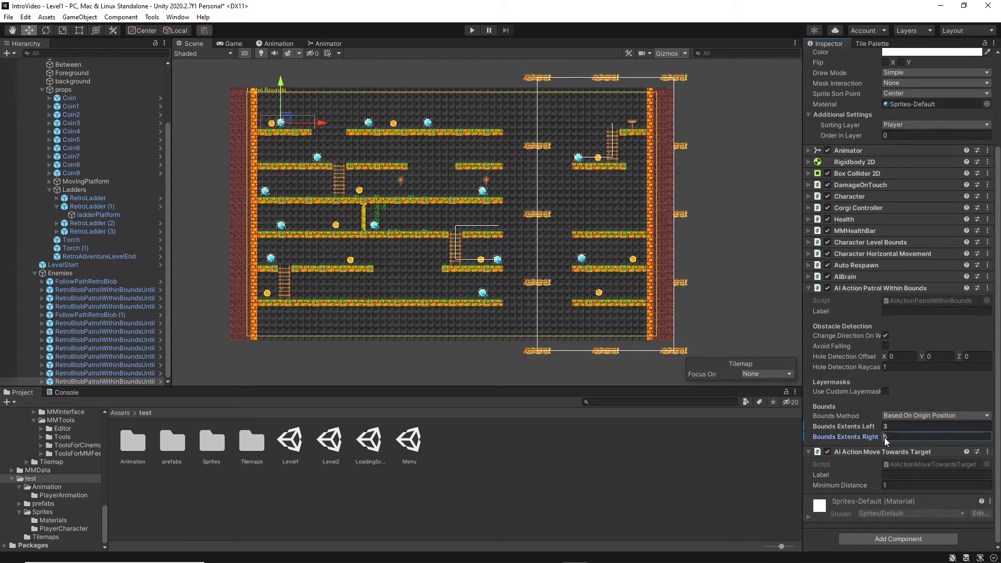
text(4)
Step: Playtest from the new start, riding the moving platform to the top platform and dropping through the gap, and stop
click(472, 30)
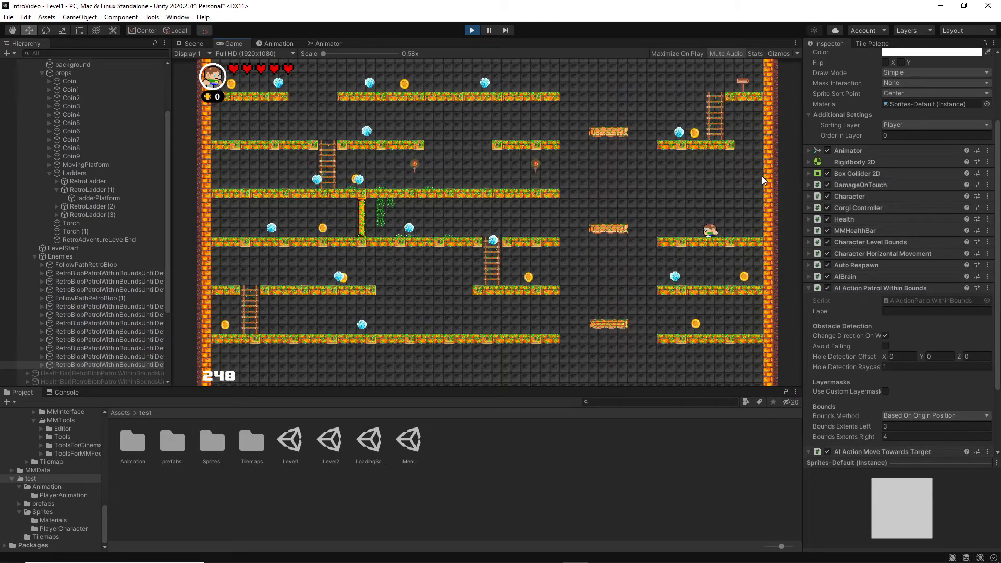
key(Left)
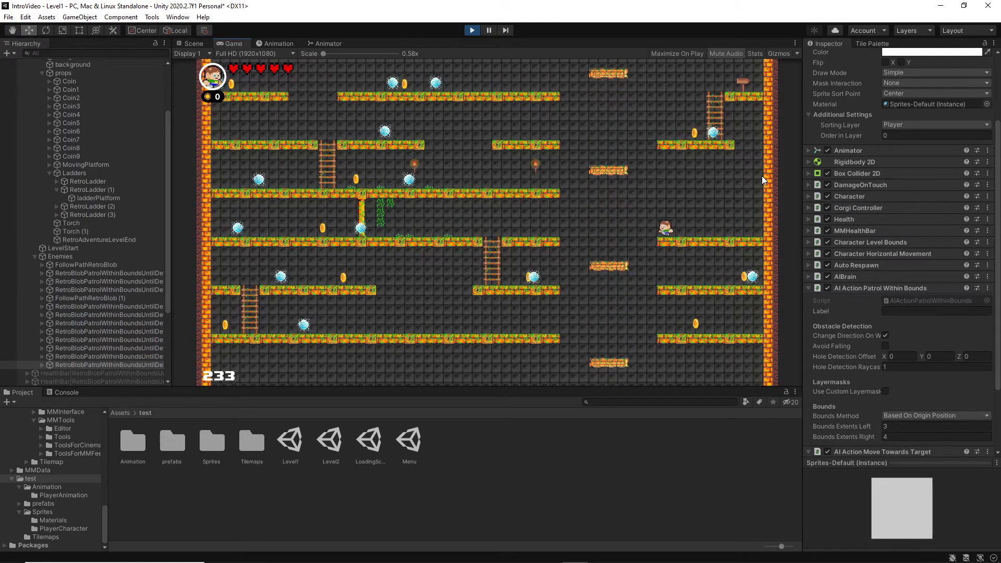
key(space)
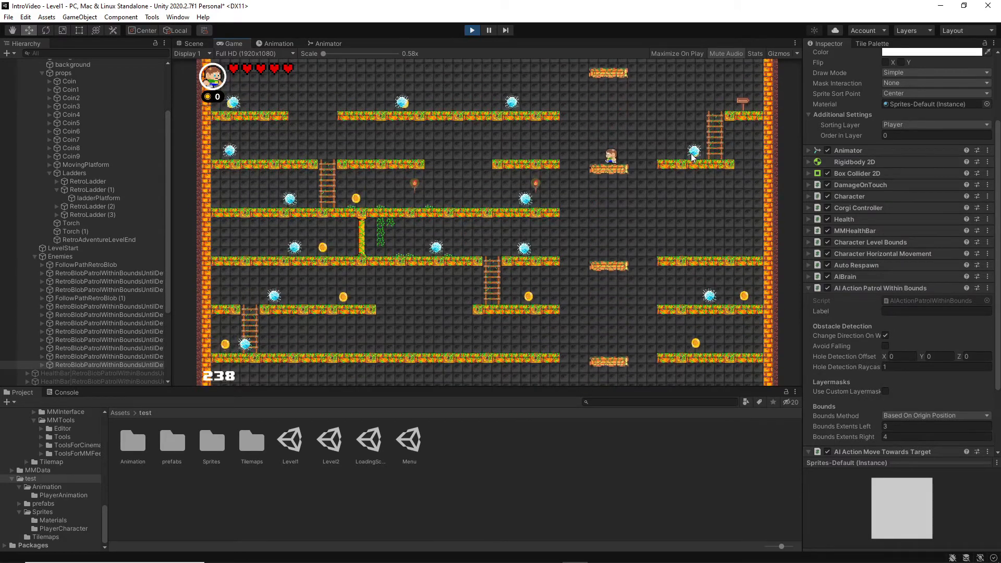
key(Left)
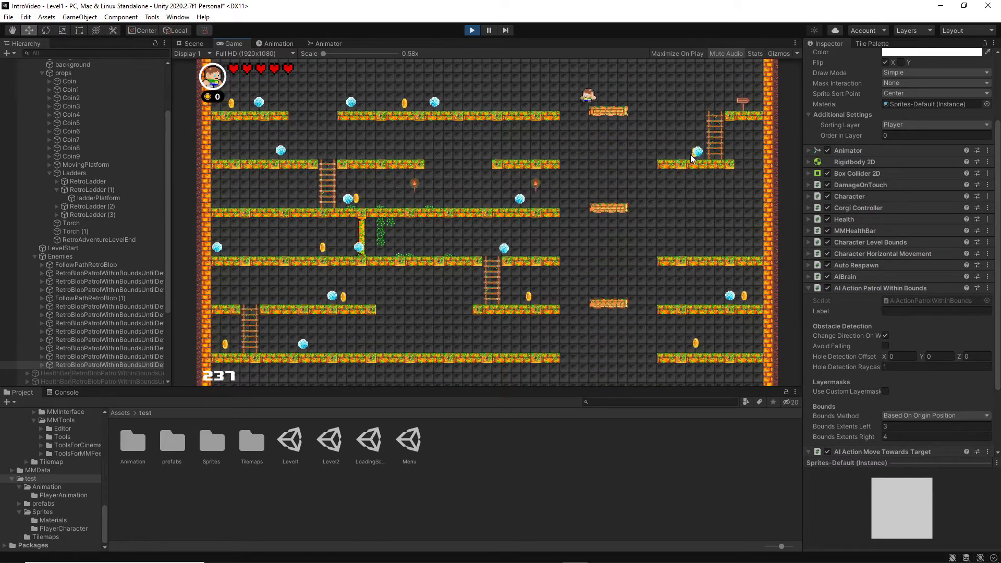
key(Left)
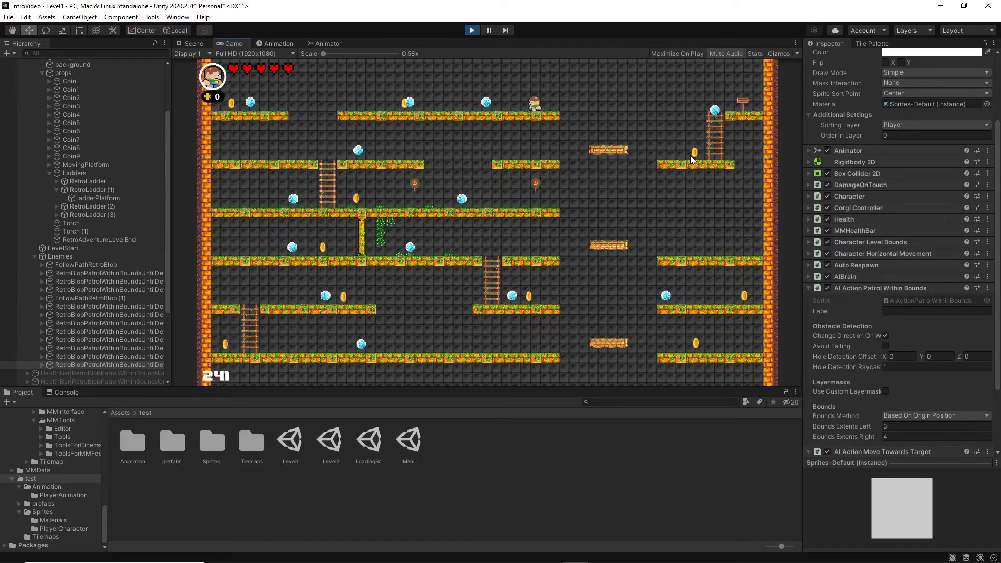
key(space)
key(Left)
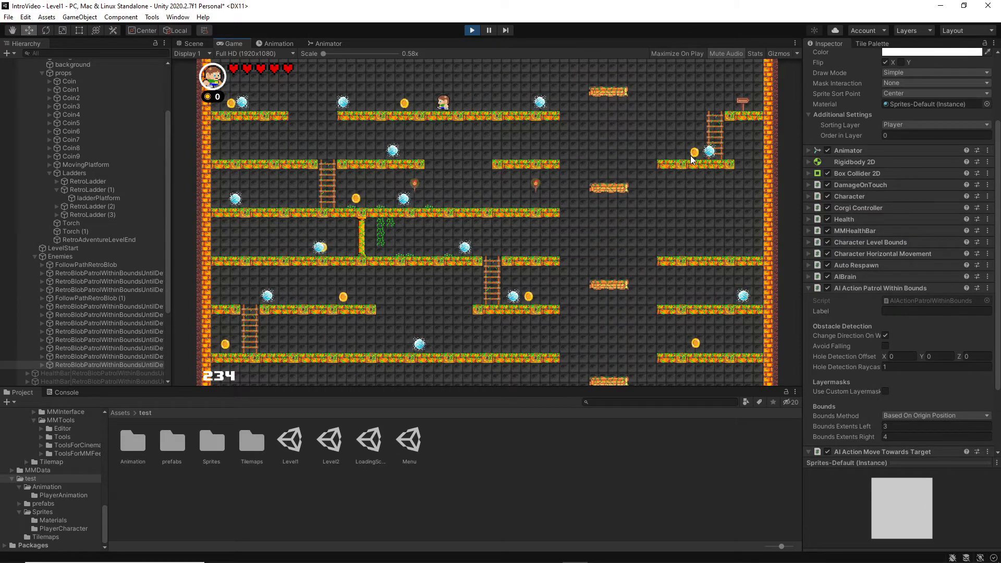
key(space)
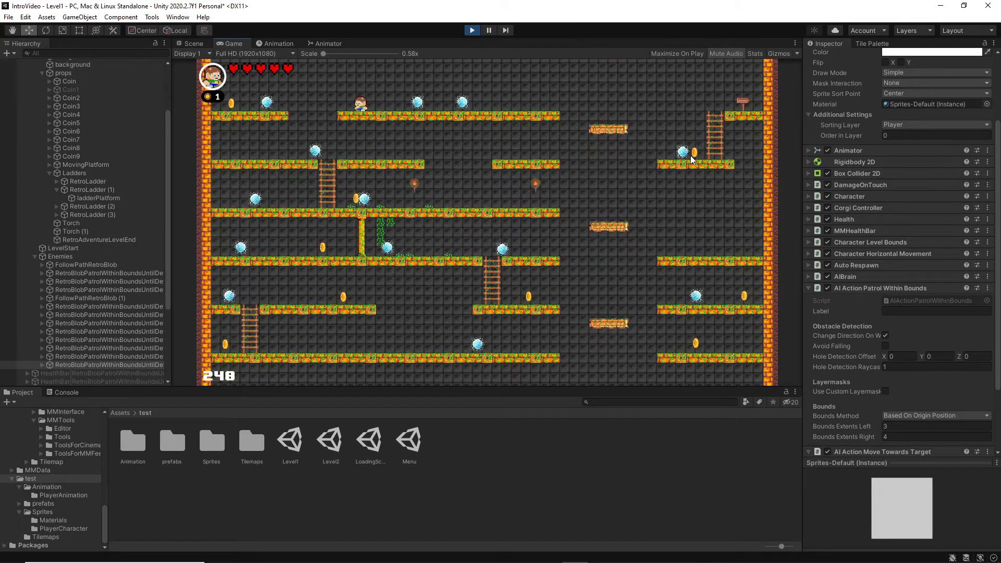
key(Left)
key(space)
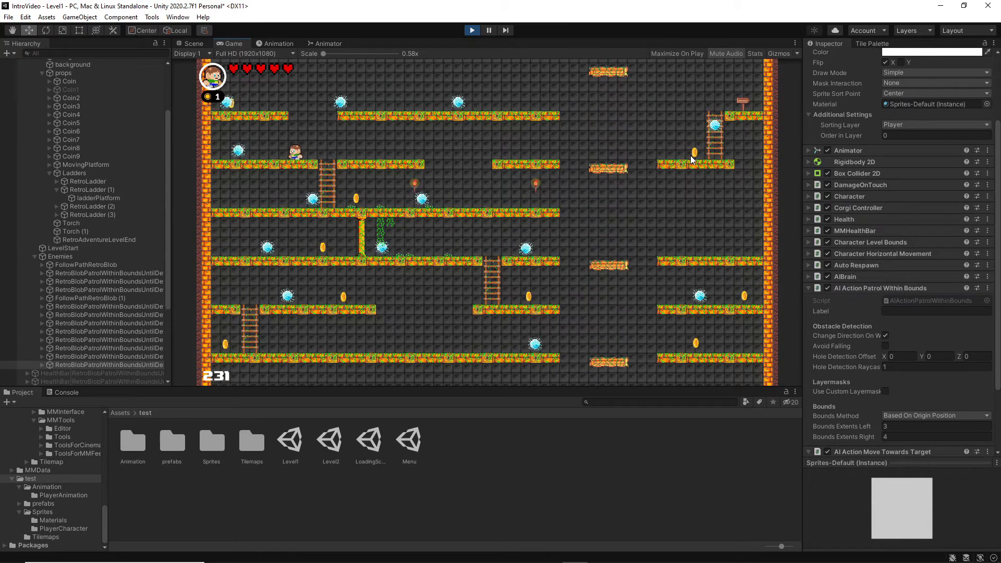
key(Right)
click(472, 30)
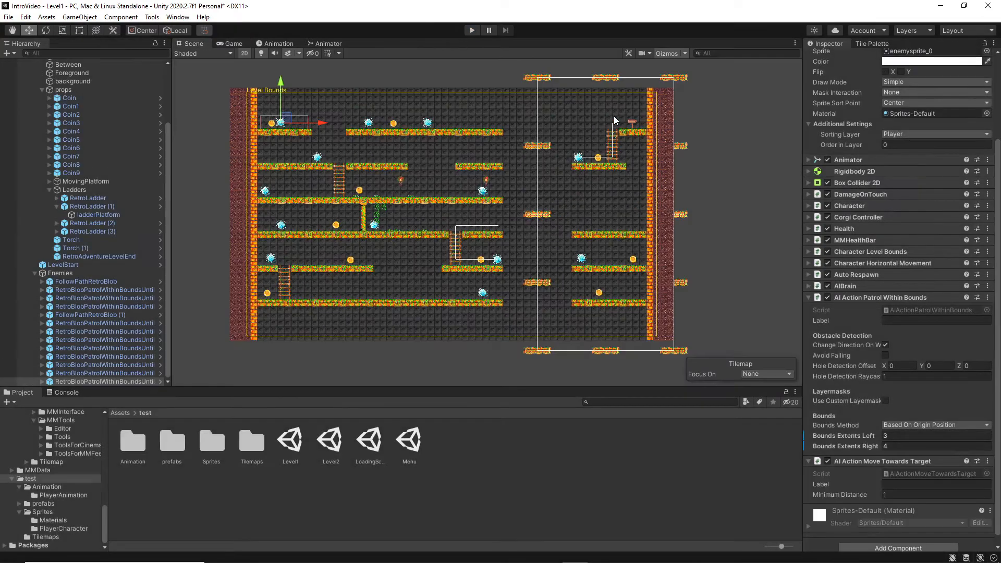
Step: Paint one more ground tile onto the gap end of the top platform's leftmost section in the Platforms tilemap
click(874, 44)
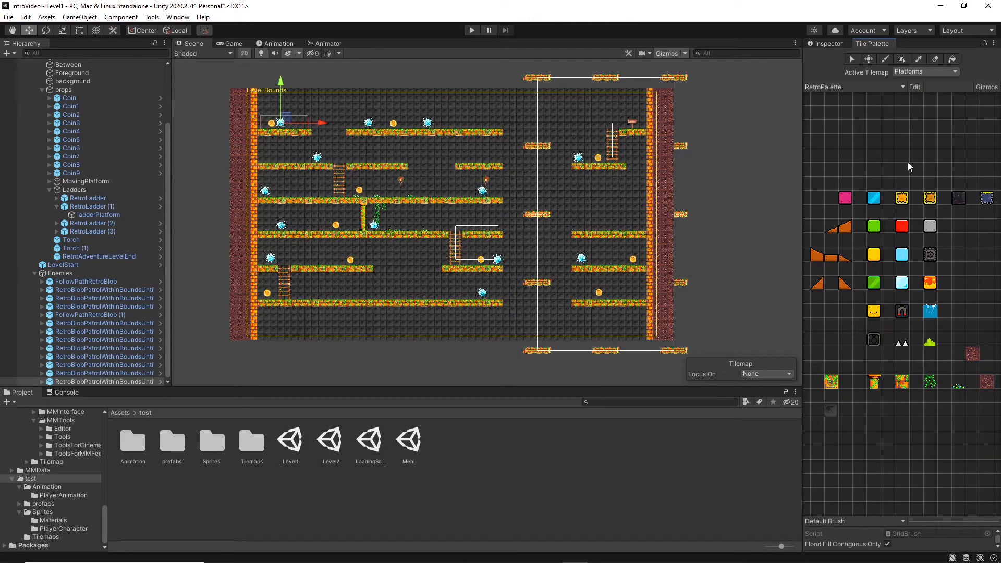
click(833, 384)
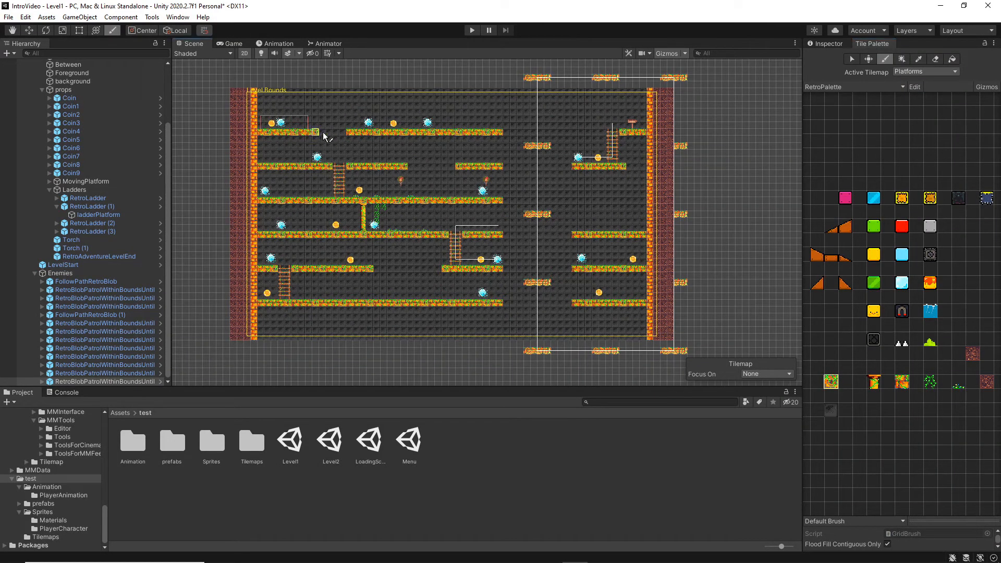
Step: Start a playtest and ride the moving platform up to the top platform
click(470, 31)
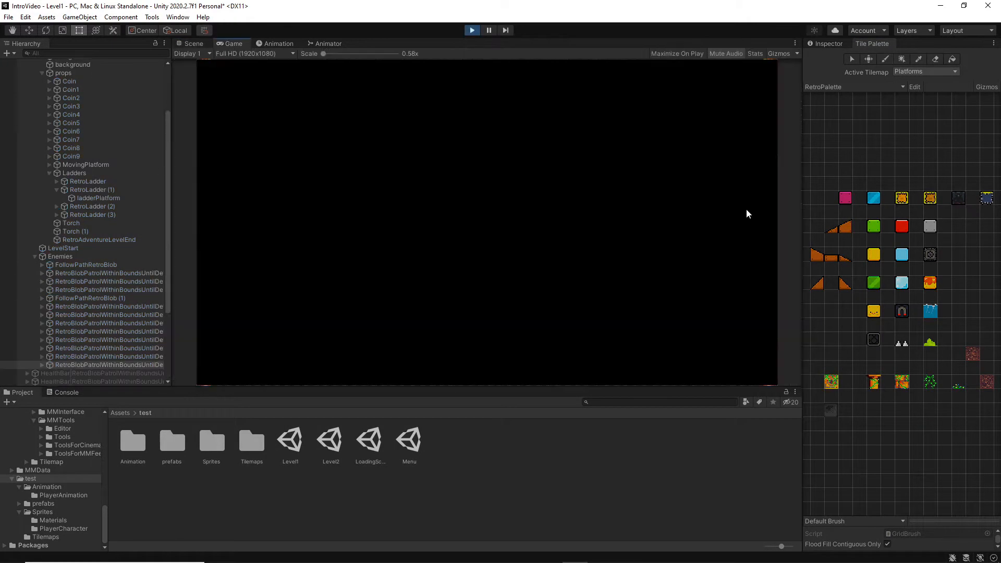
key(Left)
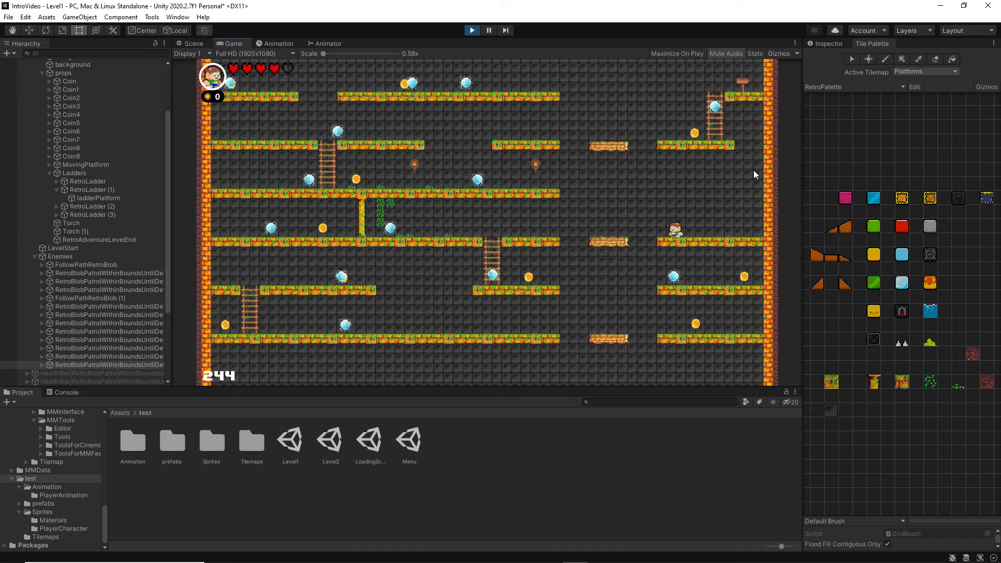
key(Left)
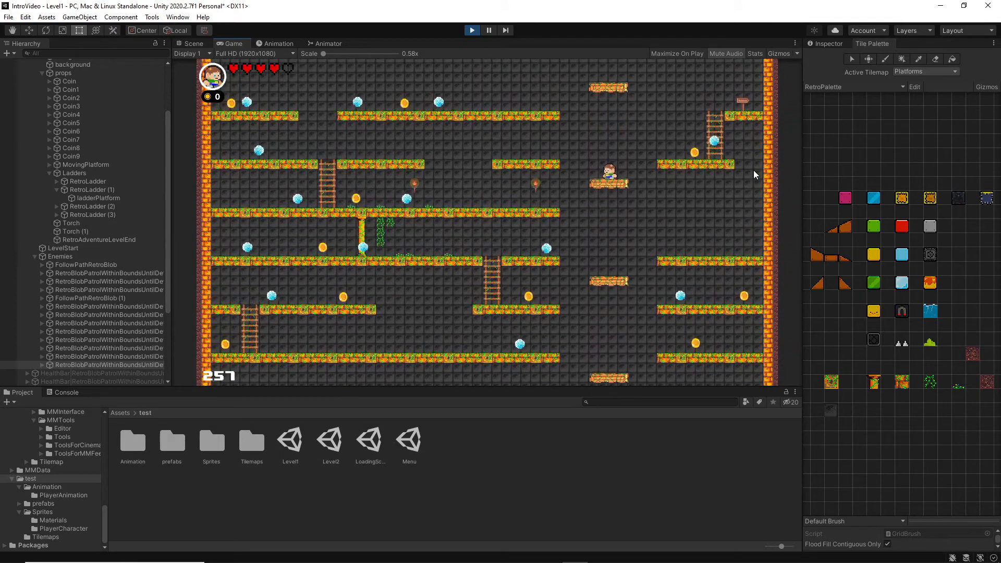
key(Left)
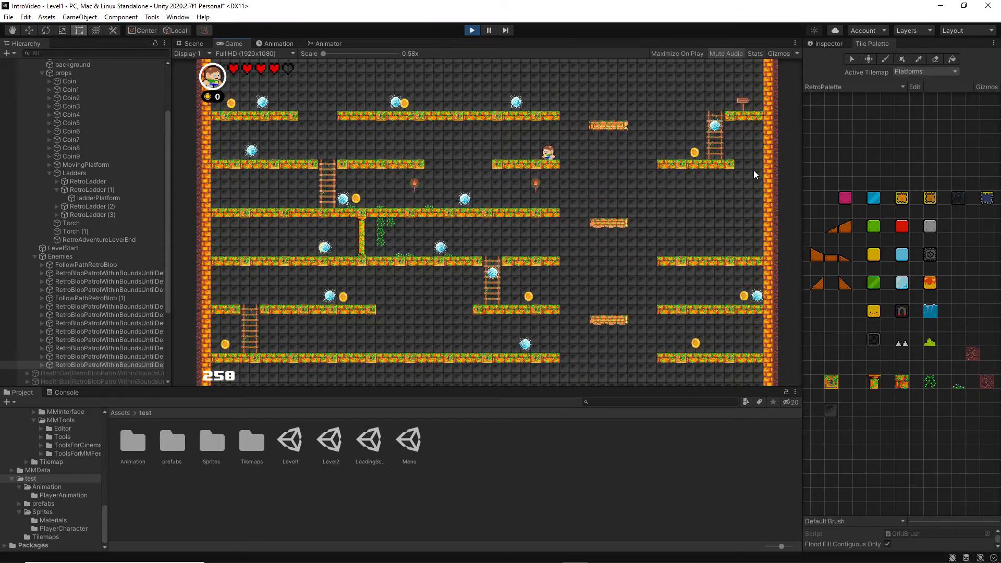
key(Right)
key(space)
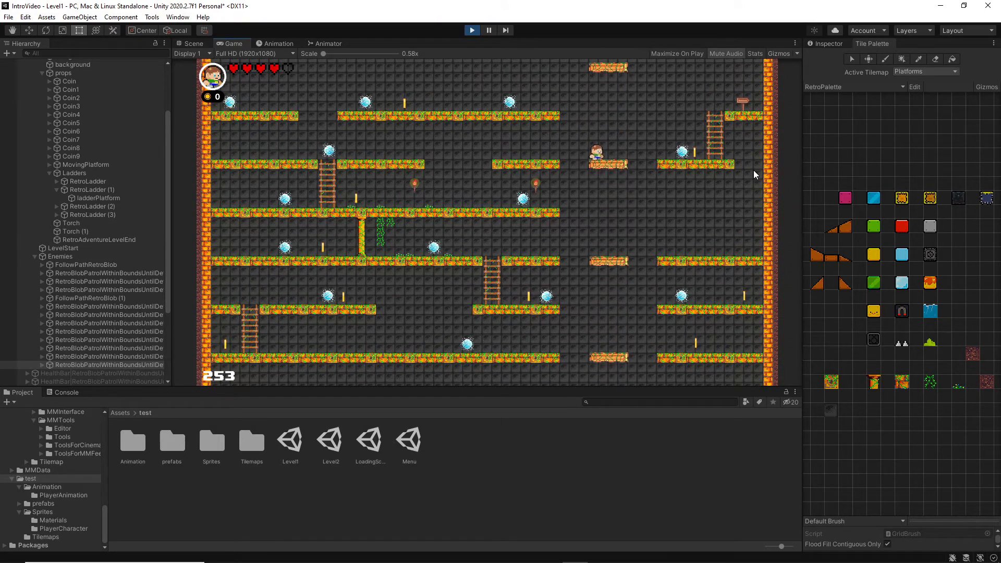
key(Left)
key(space)
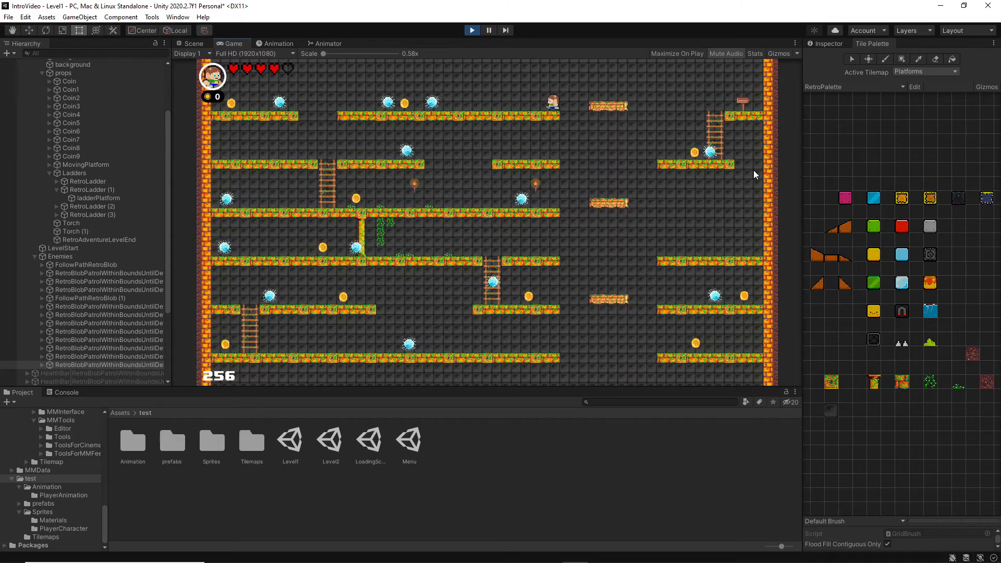
key(Left)
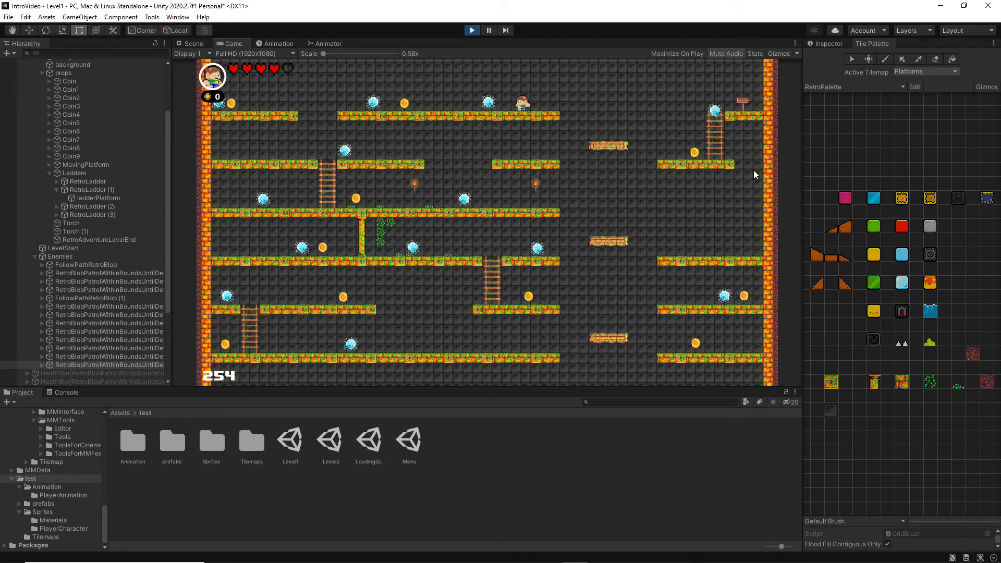
Step: Collect the middle coin on the top platform and drop through the gap to the platform below
key(space)
key(Left)
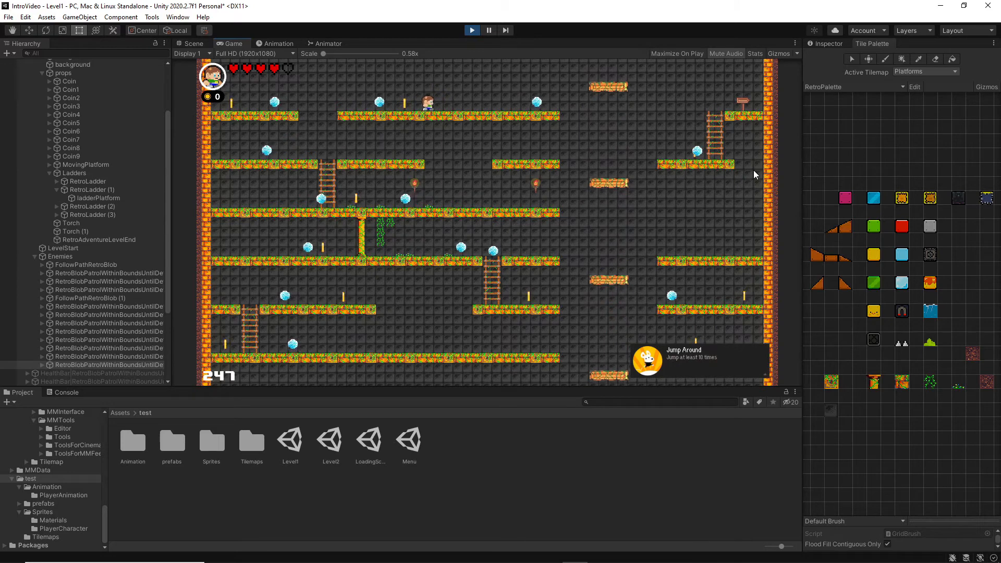
key(Right)
key(space)
key(Left)
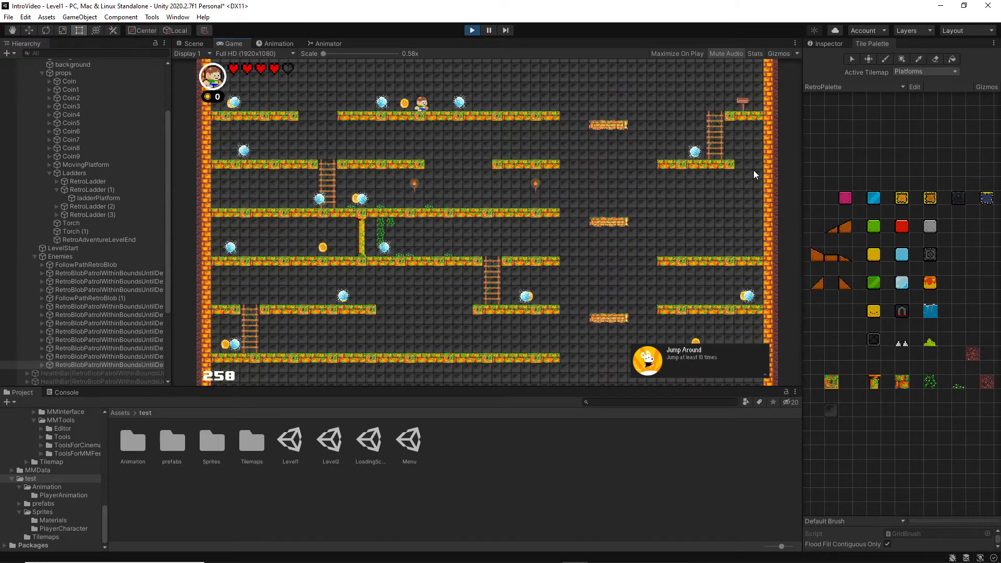
key(Left)
key(Left)
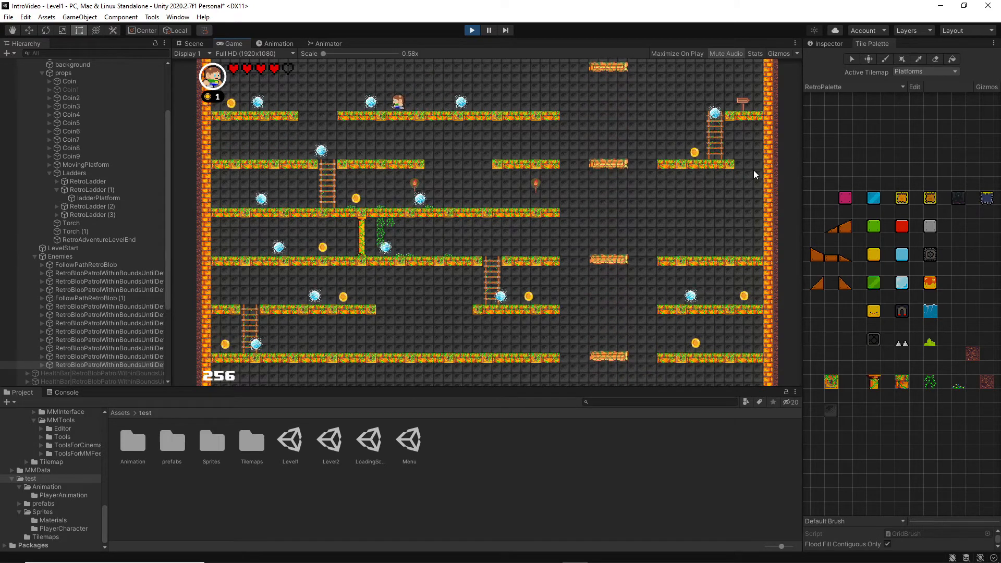
key(Left)
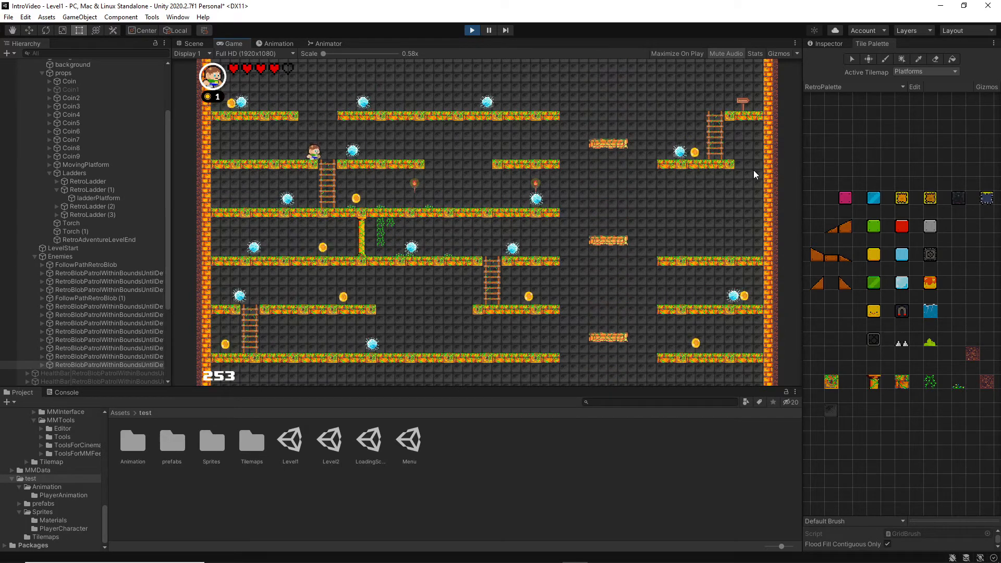
Step: Cross the second platform back to the moving platform and ride it up to the top platform again
key(Right)
key(Right)
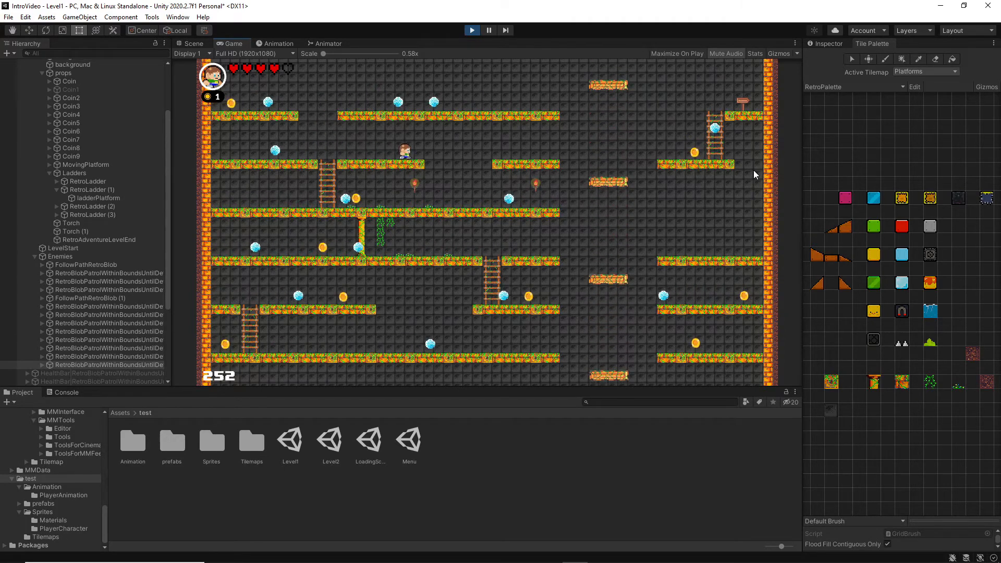
key(space)
key(Right)
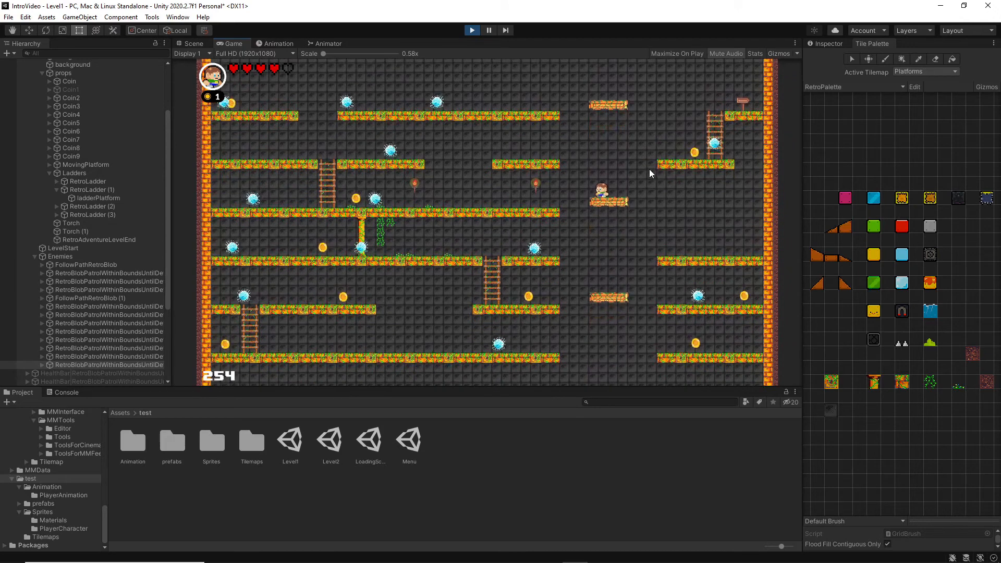
key(Left)
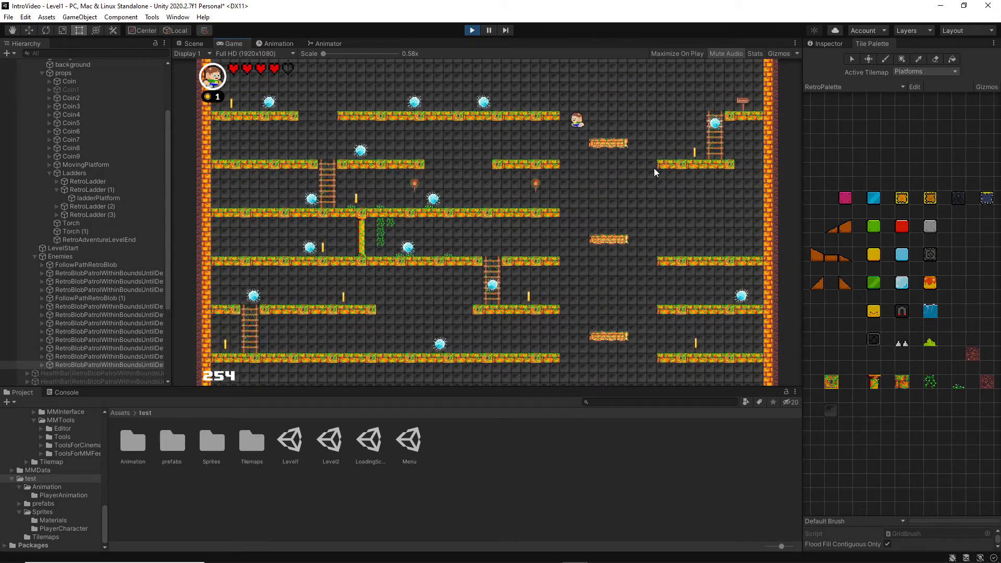
key(Right)
key(space)
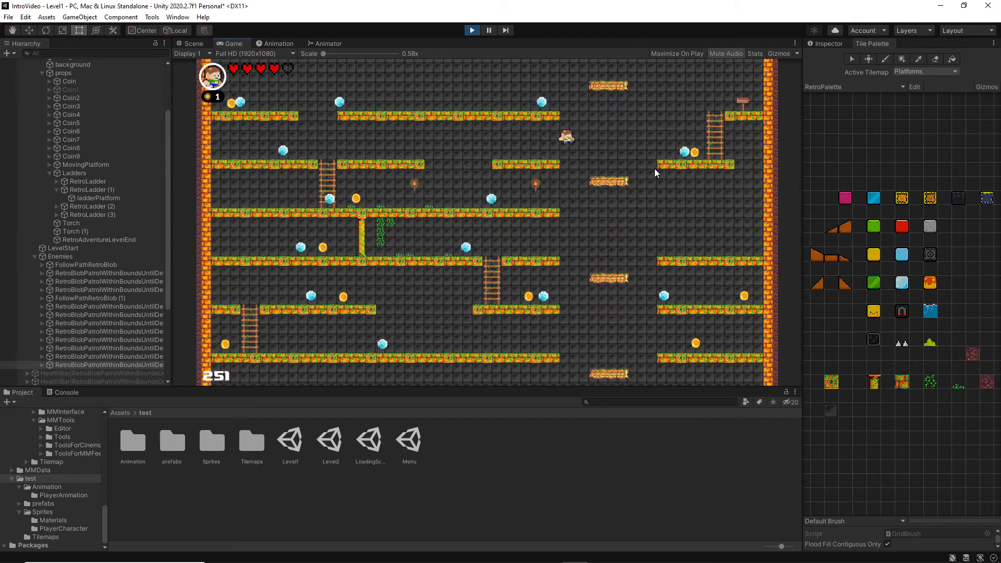
key(Left)
key(space)
key(Left)
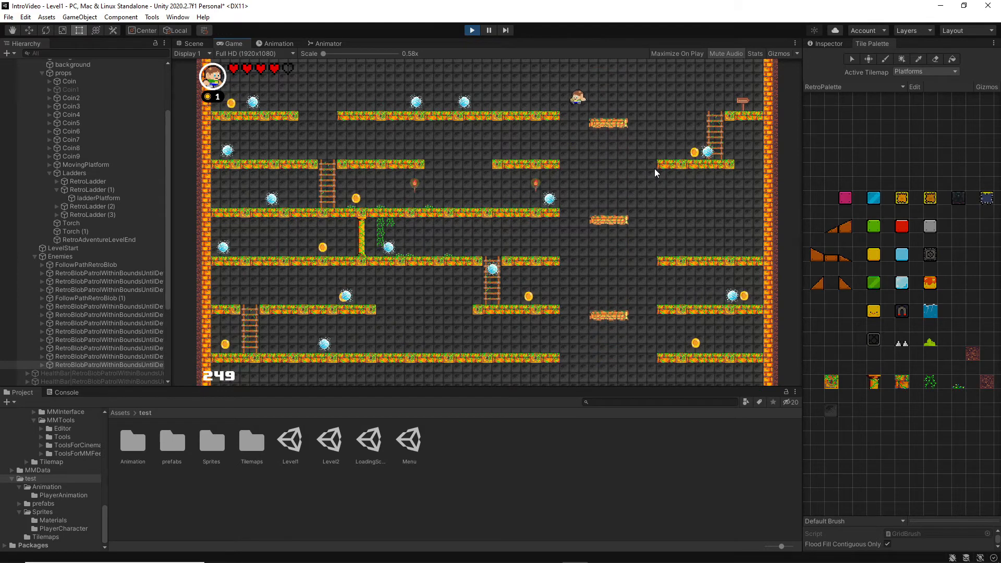
key(Left)
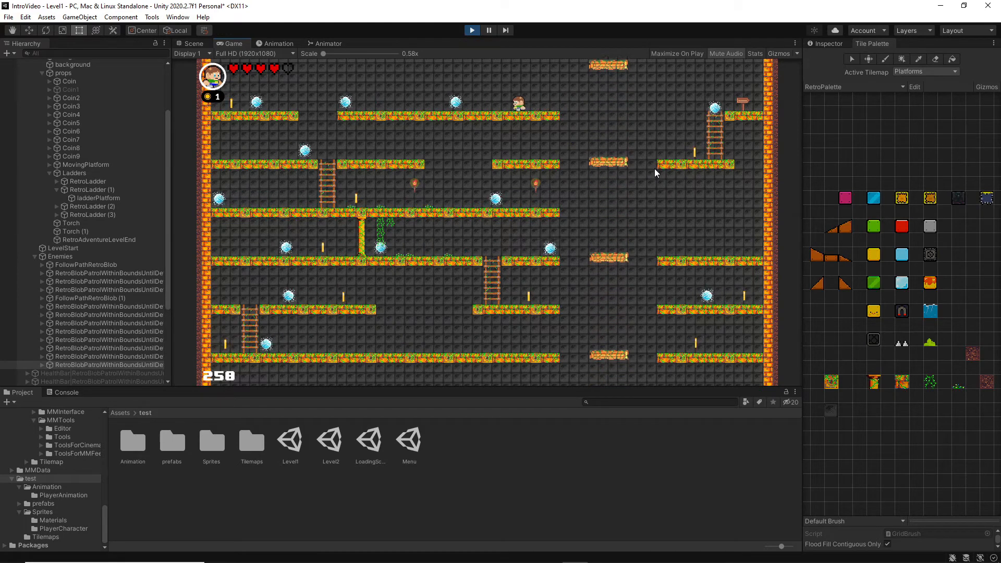
Step: Jump over the top-platform blobs and try to leap the gap to the leftmost section
key(Left)
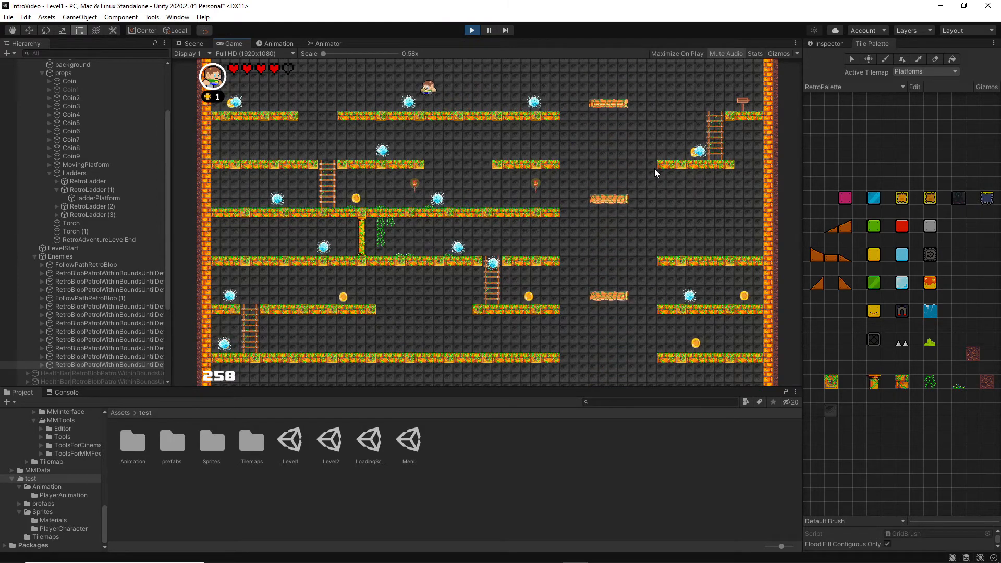
key(Left)
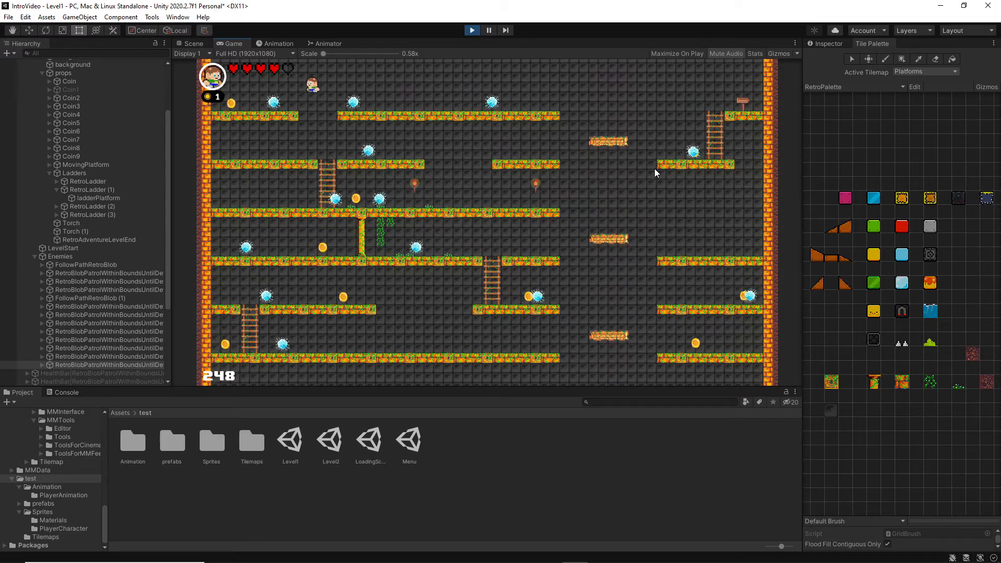
key(Right)
key(space)
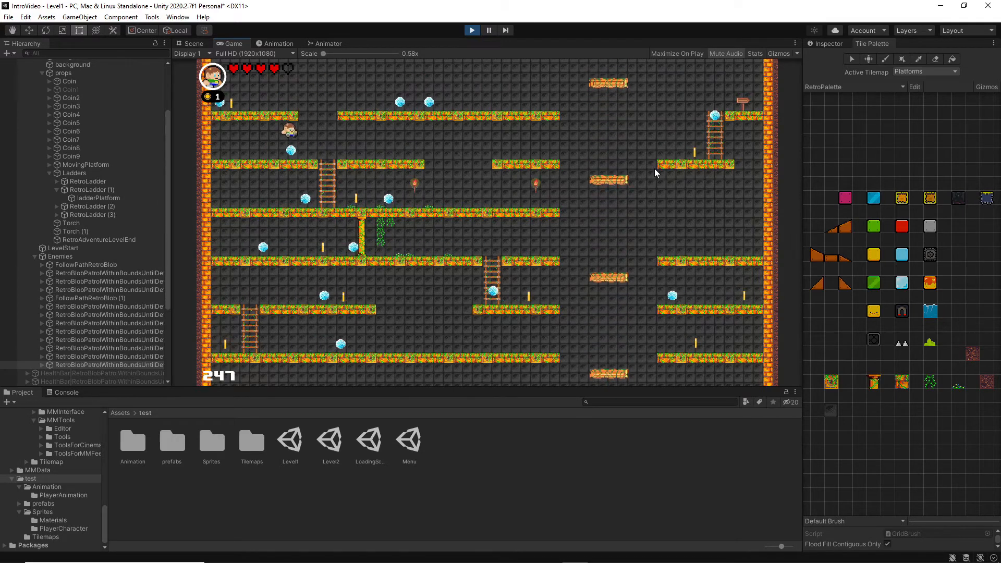
Step: Return to the moving platform by way of the lower platforms and ride back up to the top platform
key(Right)
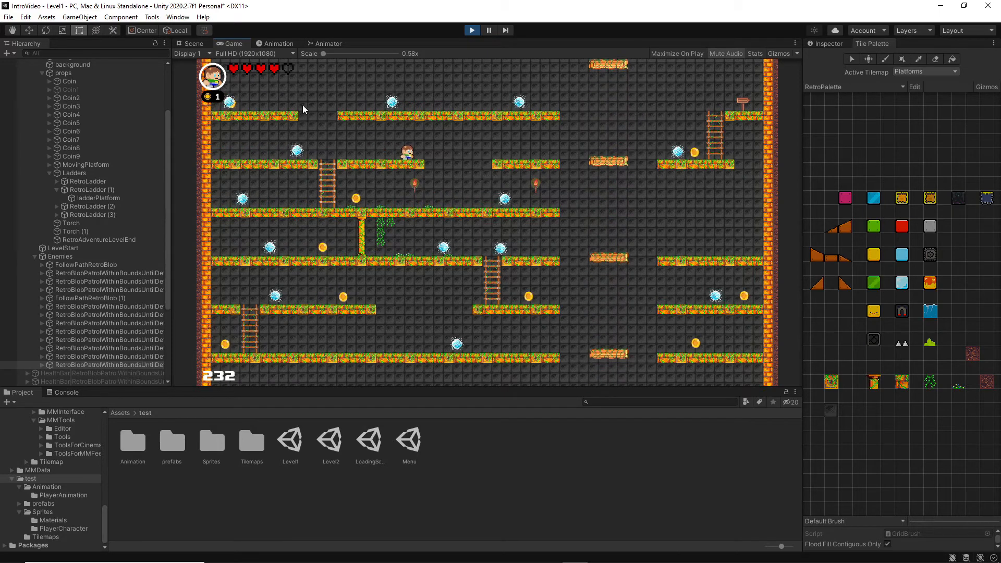
key(Right)
key(Right)
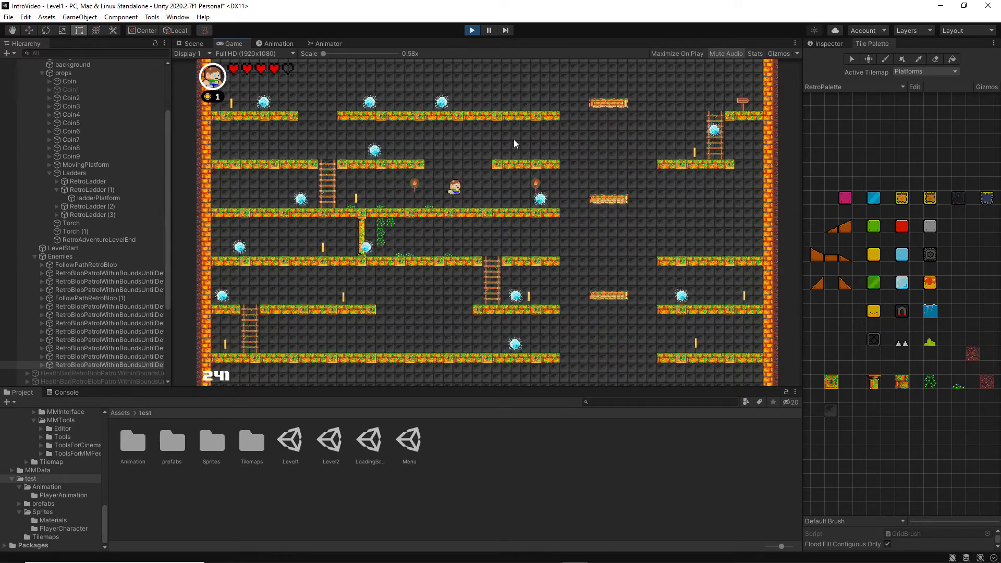
key(Right)
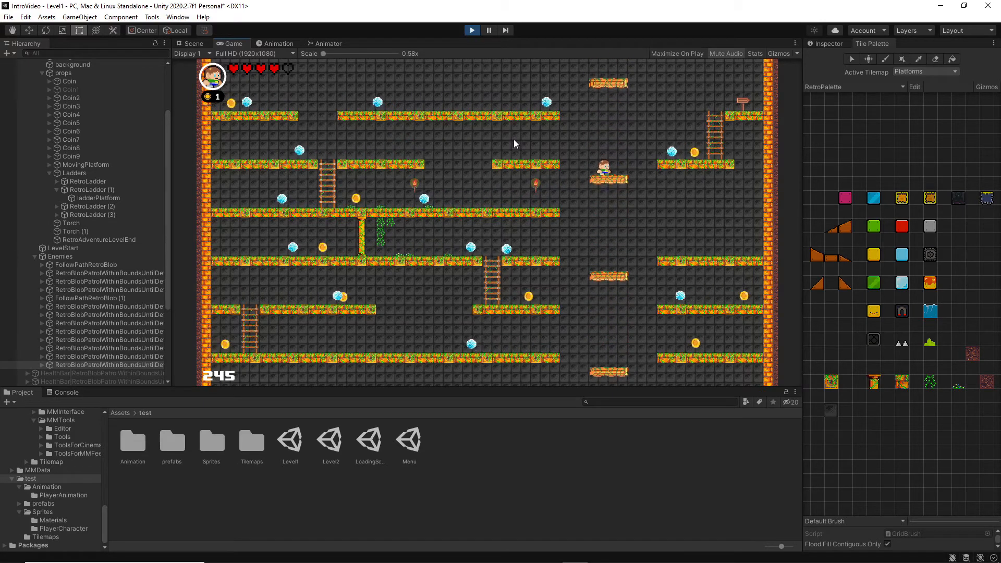
key(Left)
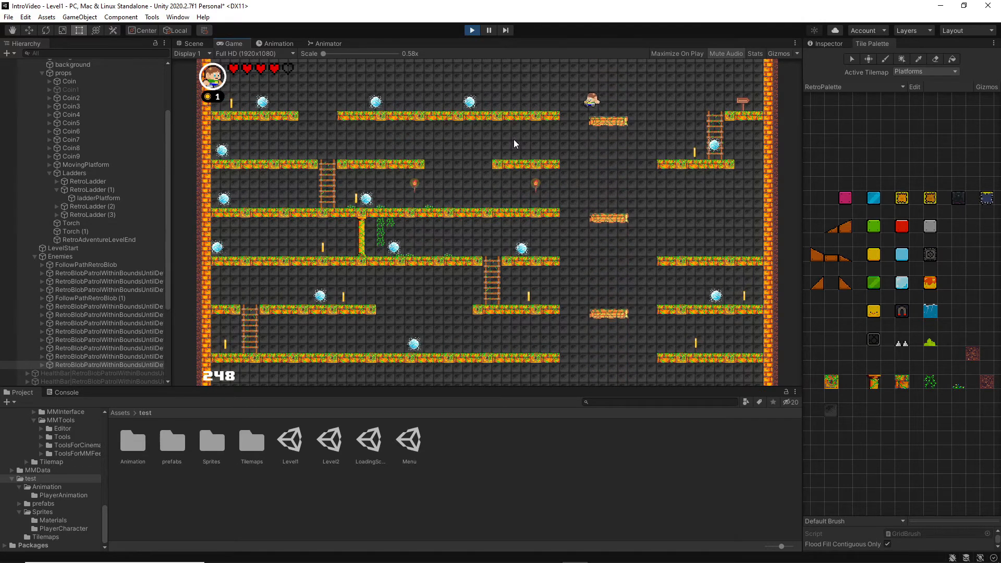
key(Left)
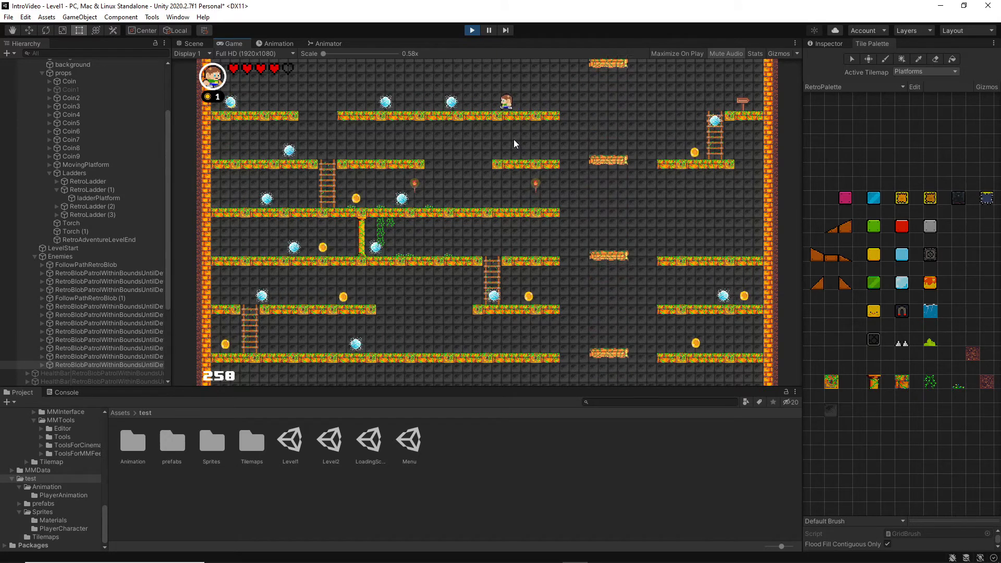
Step: Jump past the blobs and across the gap to collect the leftmost coin on the top platform
key(Left)
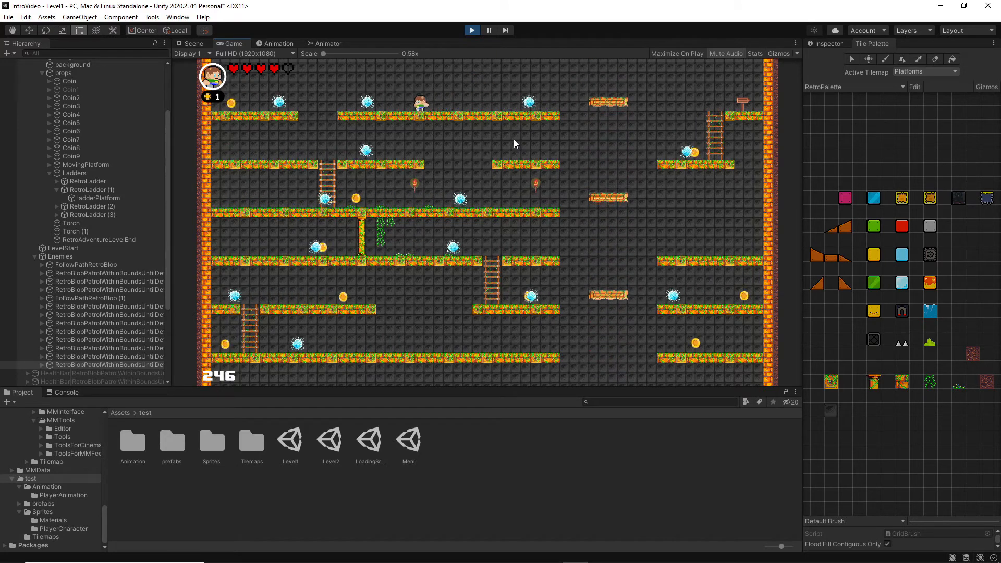
key(space)
key(space)
key(Left)
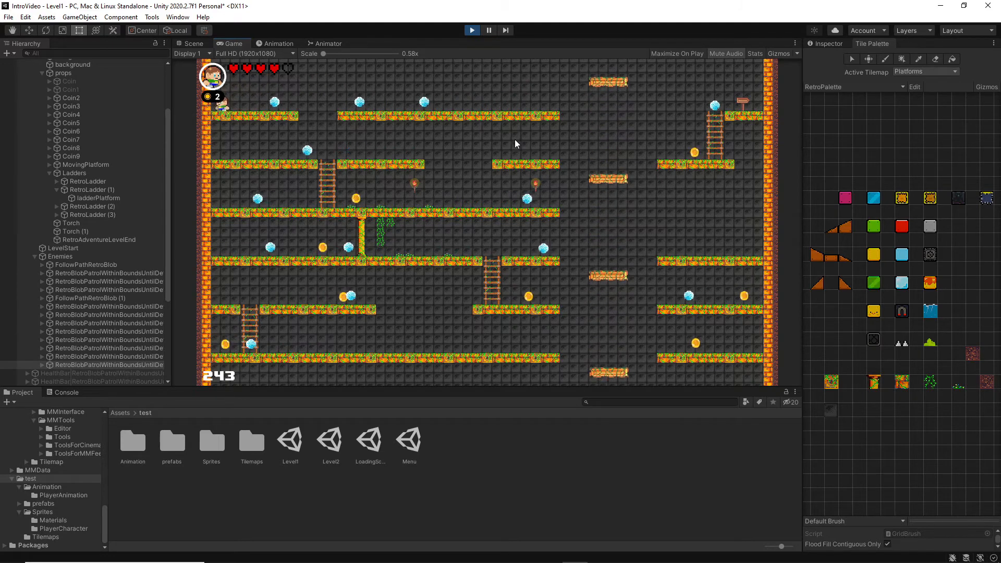
Step: Drop through the top-platform gap and descend to the platform below the torches
key(Right)
key(Right)
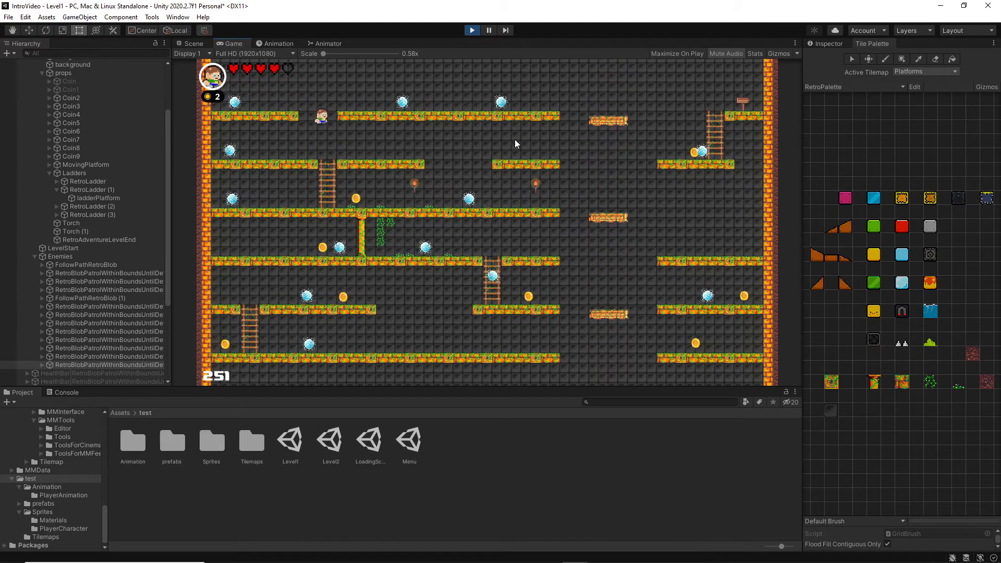
key(Right)
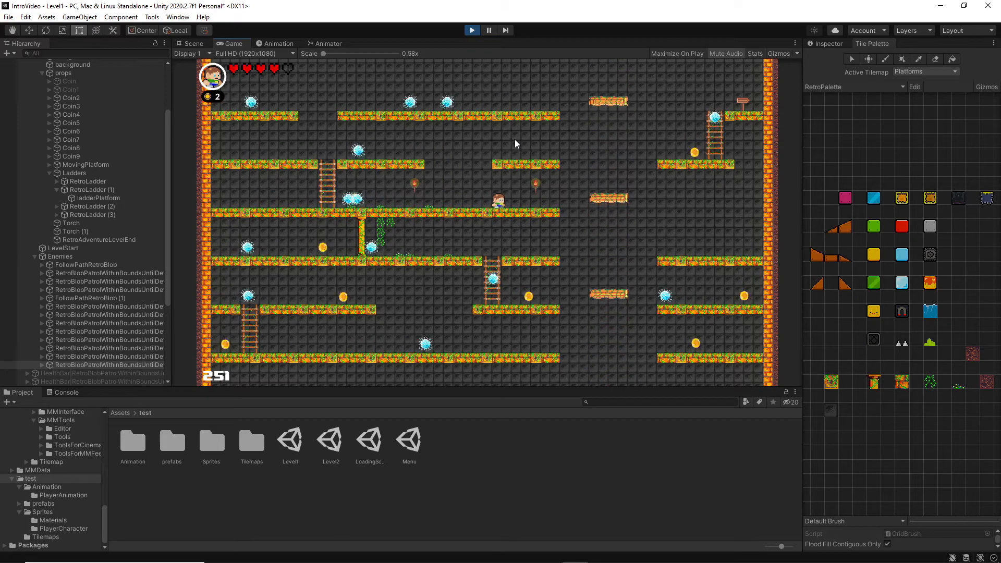
Step: Run past the blob beneath the torches and collect the coin near the ladder on the torch platform
key(Left)
key(Left)
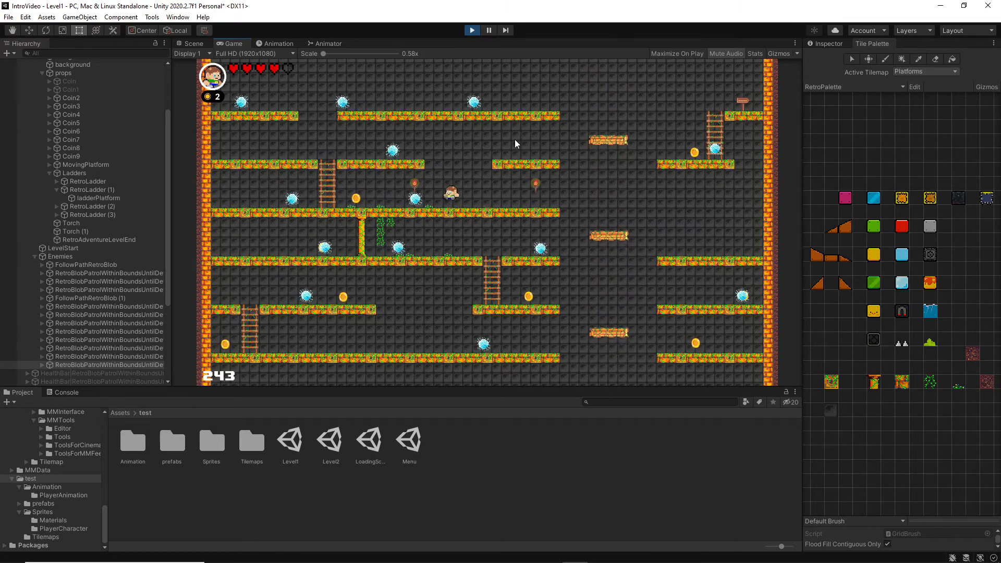
key(Right)
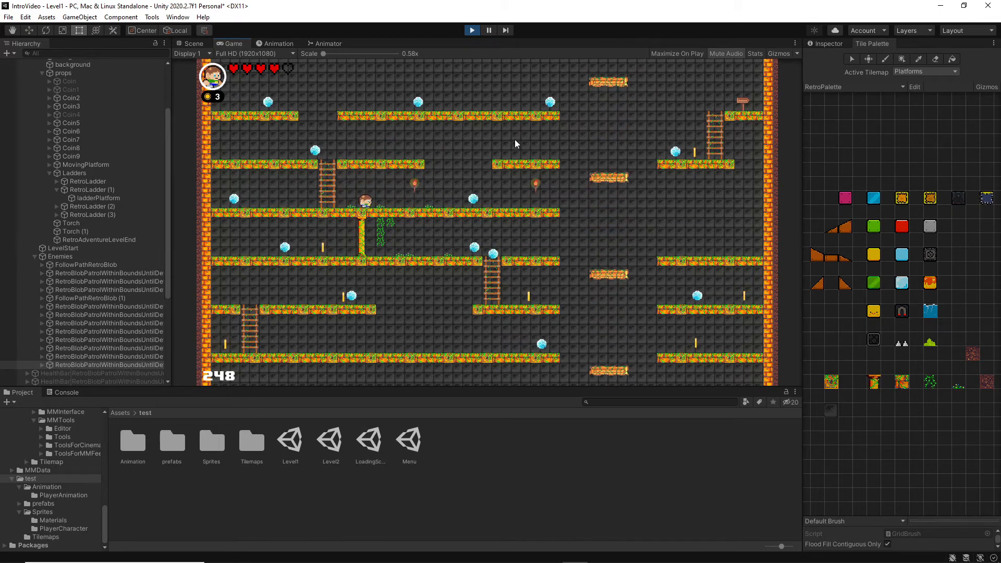
Step: Run back along the torch platform, jump into the gap, and land on the vine platform one level below
key(Right)
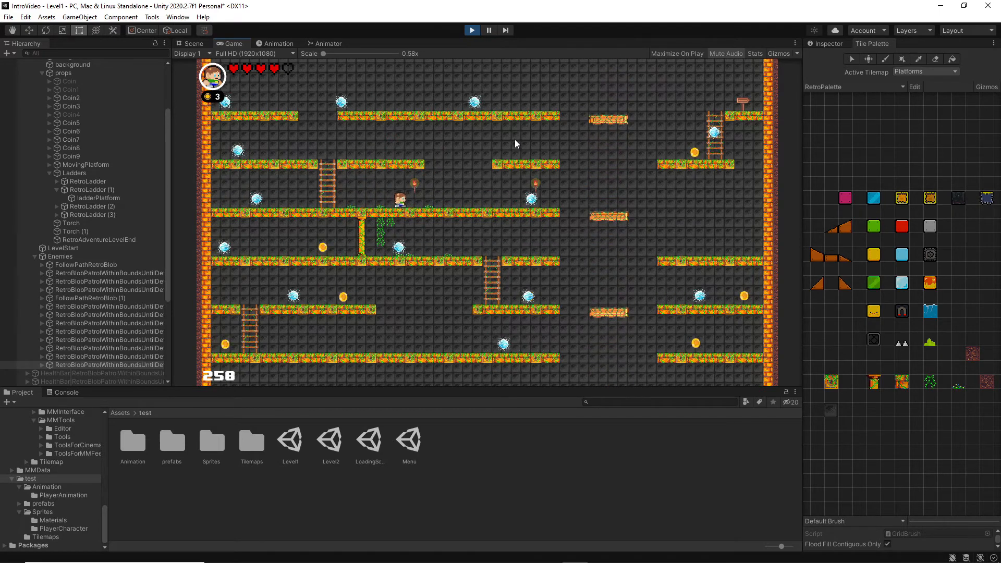
key(Right)
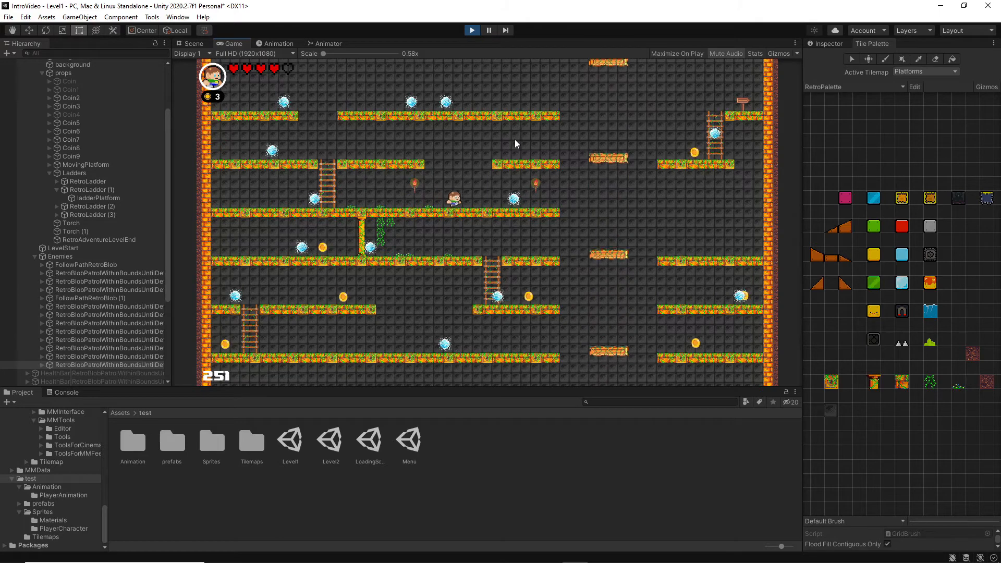
key(Right)
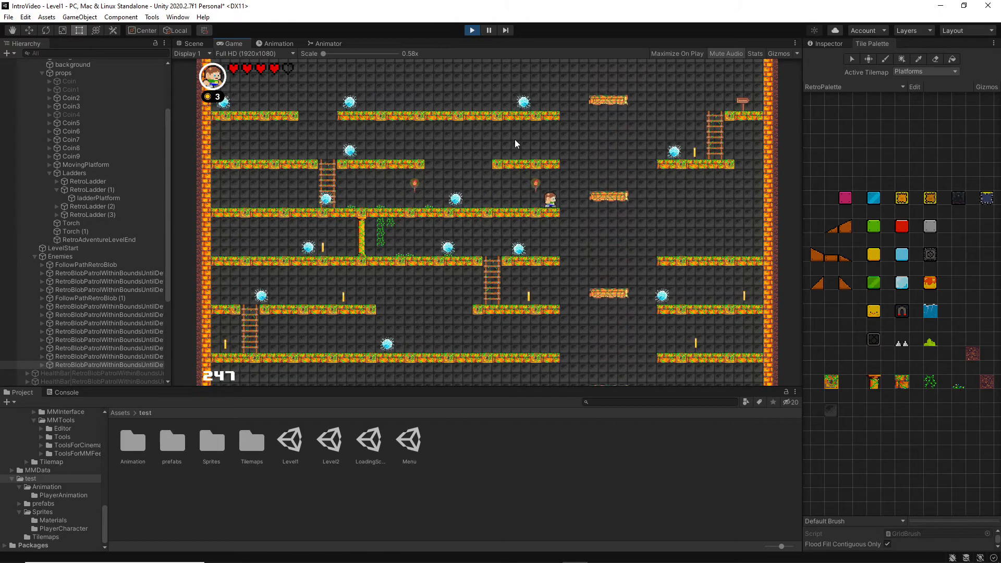
key(Right)
key(space)
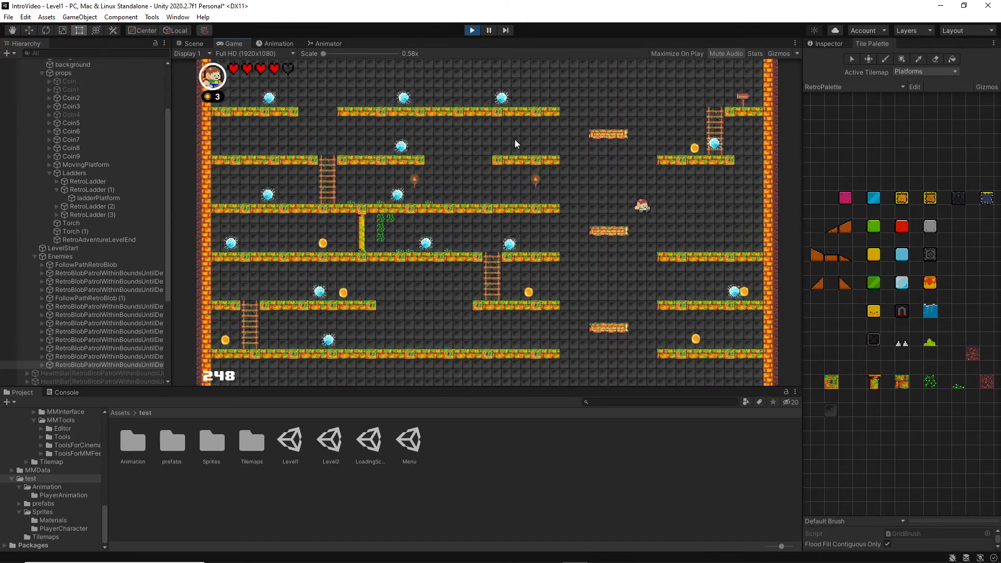
key(Left)
key(space)
key(Left)
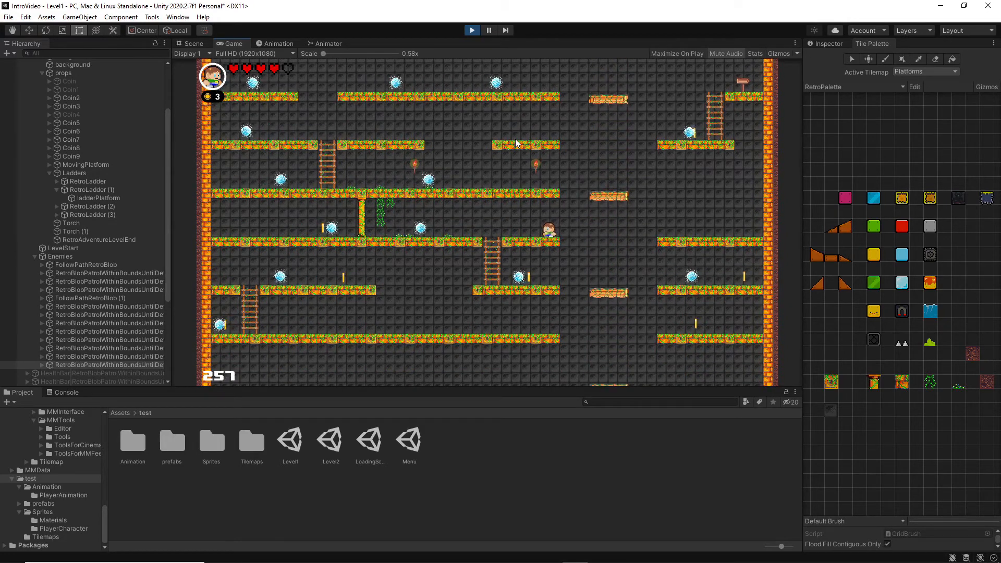
Step: Collect the coin on the short lower platform beside the ladder and board the moving platform
key(Right)
key(space)
key(Left)
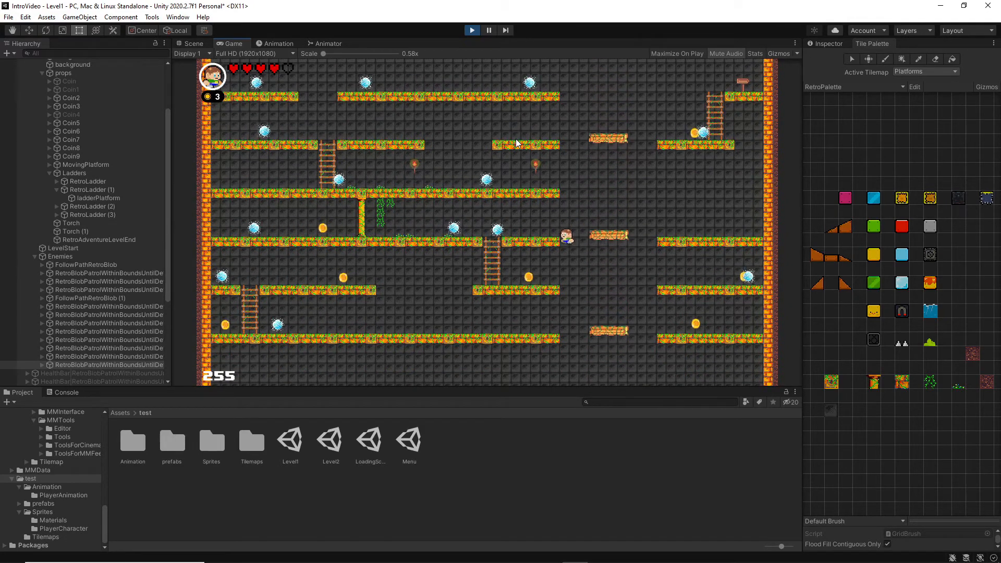
key(Right)
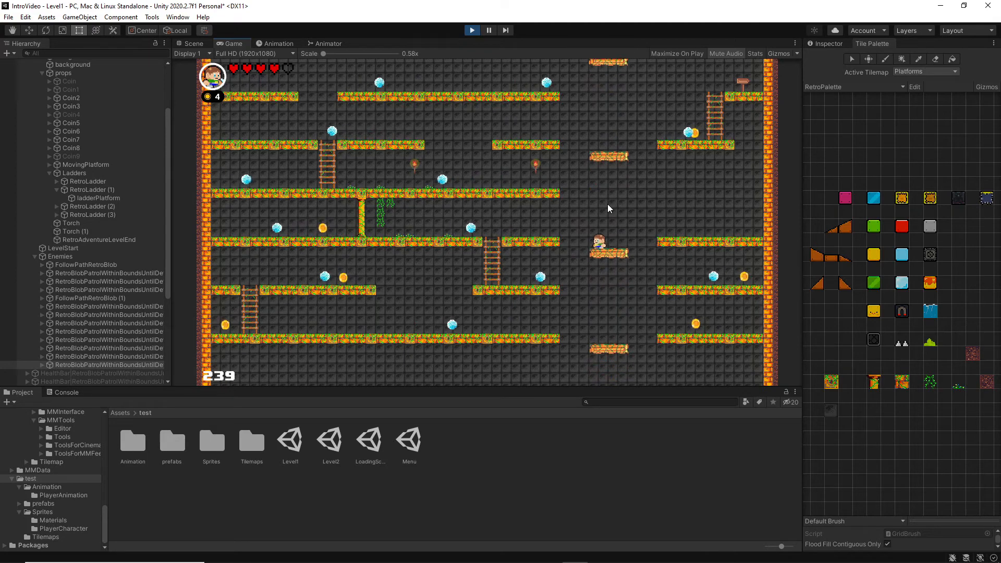
Step: Jump from the moving platform past the vine-platform blobs and collect the coin behind the pillar
key(Left)
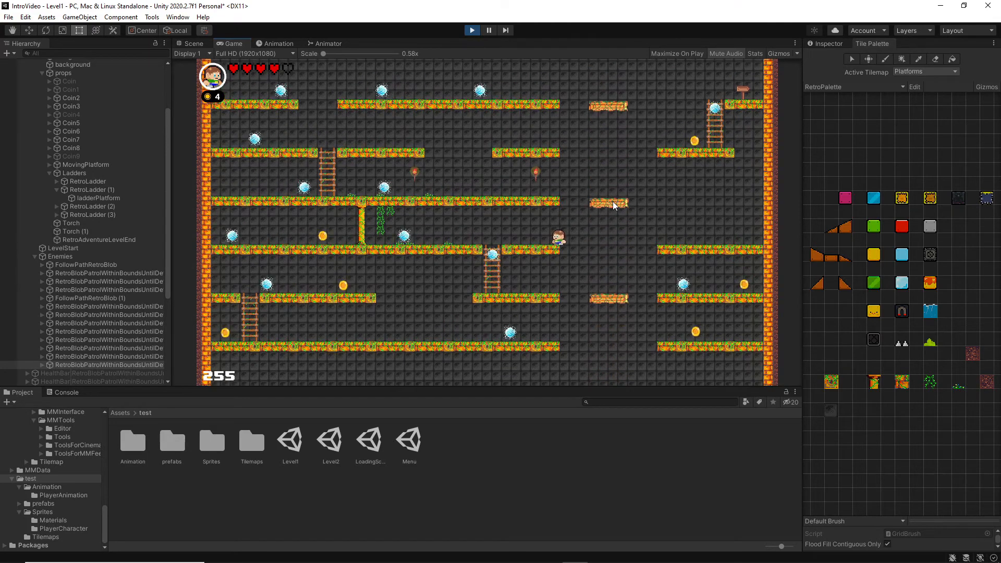
key(space)
key(Left)
key(Left)
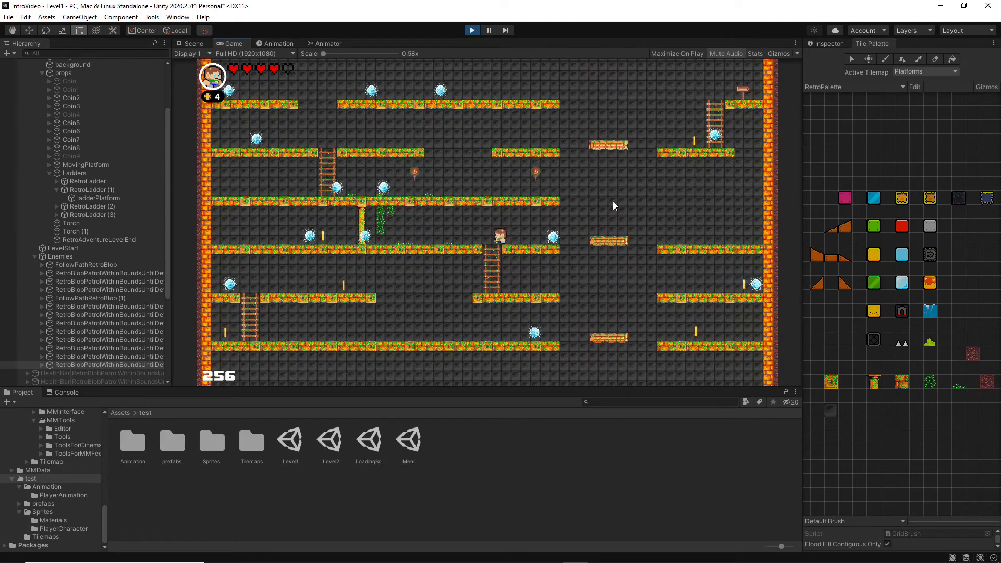
key(Left)
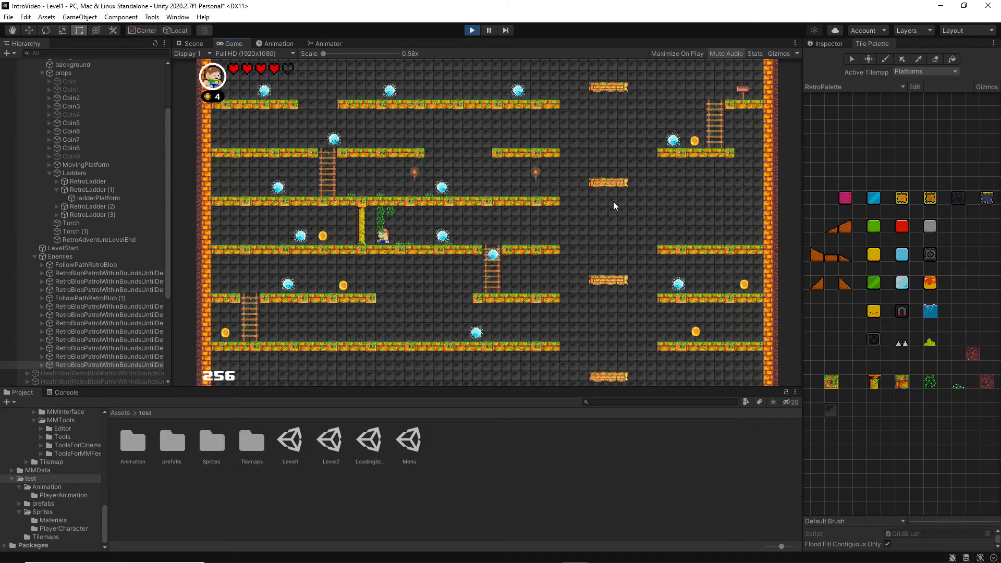
key(Right)
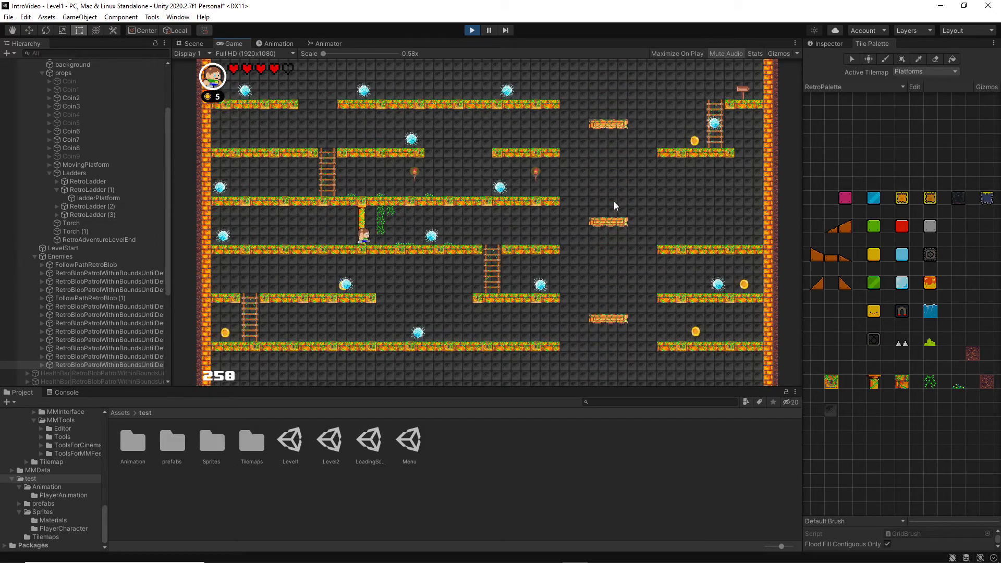
Step: Jump back over the vine-platform blob and cross the gap to the second-lowest platform on the far right
key(space)
key(Right)
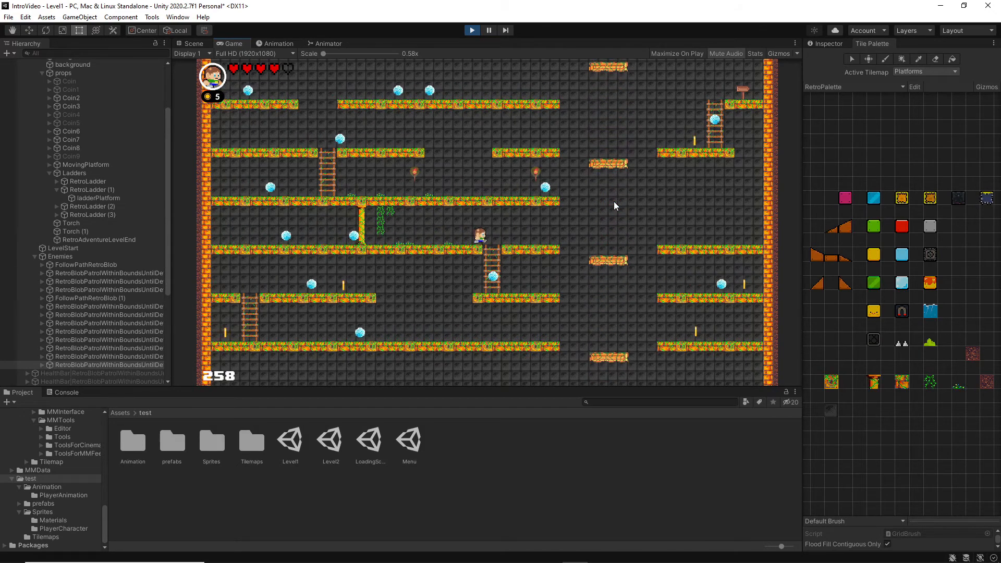
key(Right)
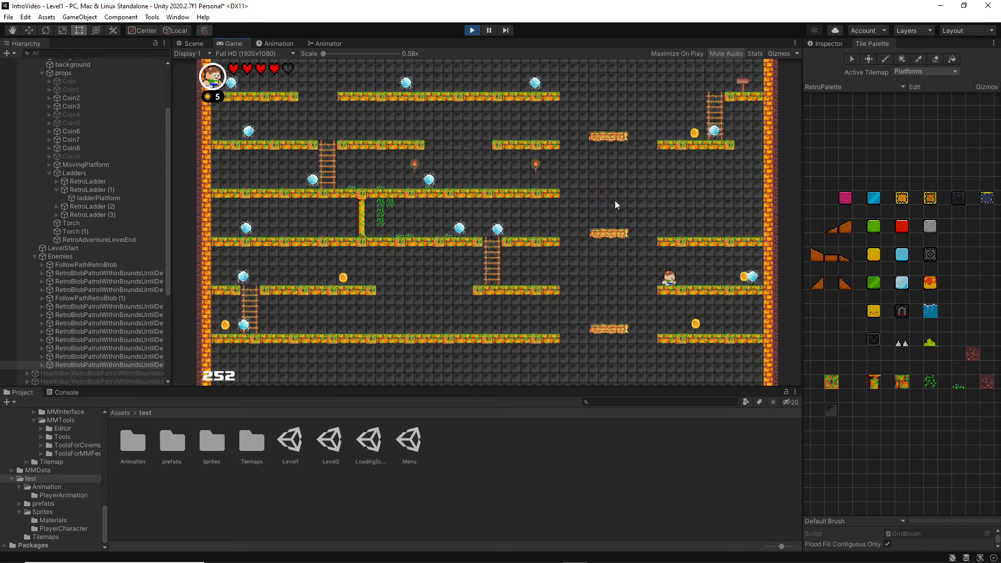
Step: Jump over the patrolling blob to collect the coin by the right wall, then leap back over the blob
key(Right)
key(space)
key(Right)
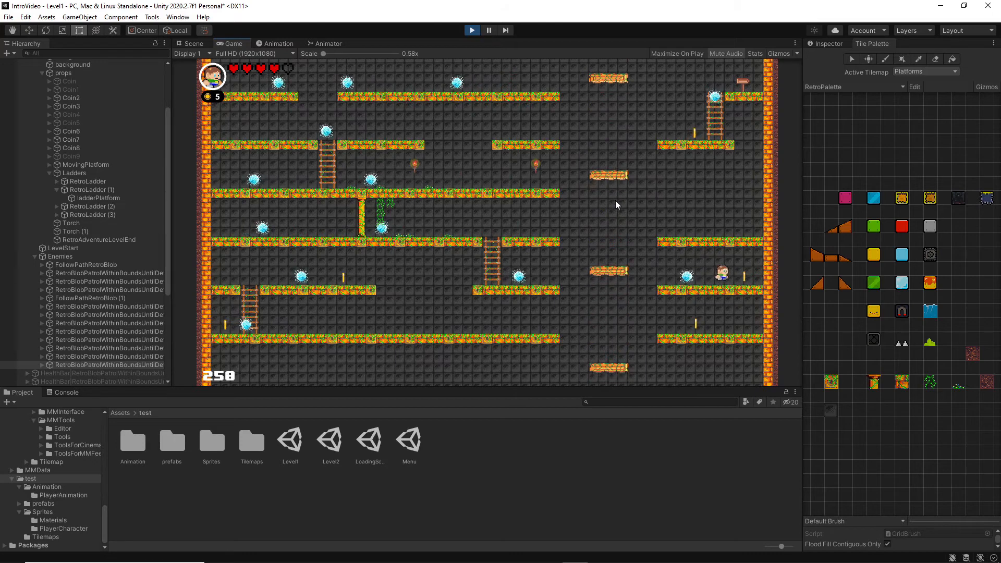
key(Left)
key(space)
key(Left)
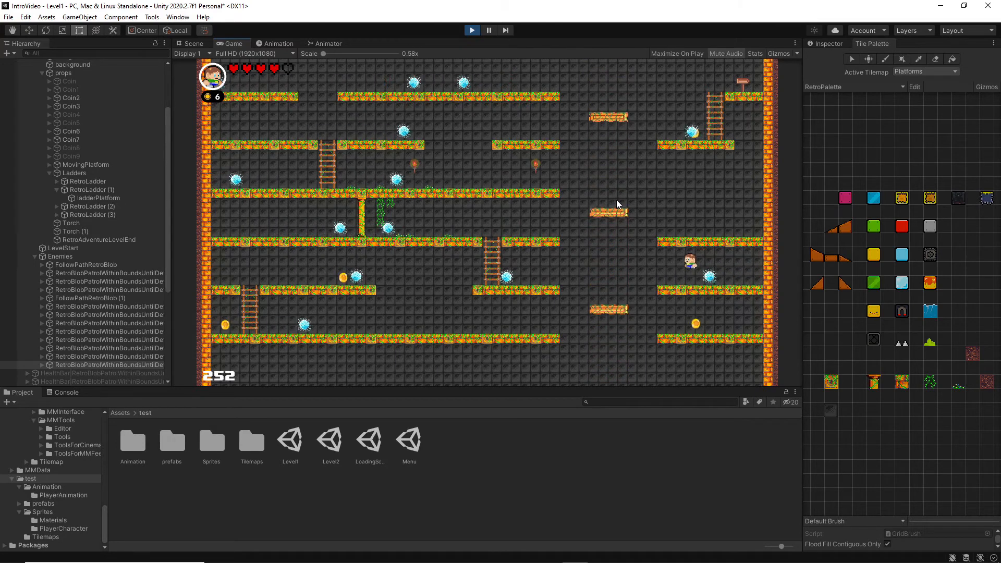
Step: Climb to the empty platform above the right-hand blob and jump from it onto the moving platform
key(Right)
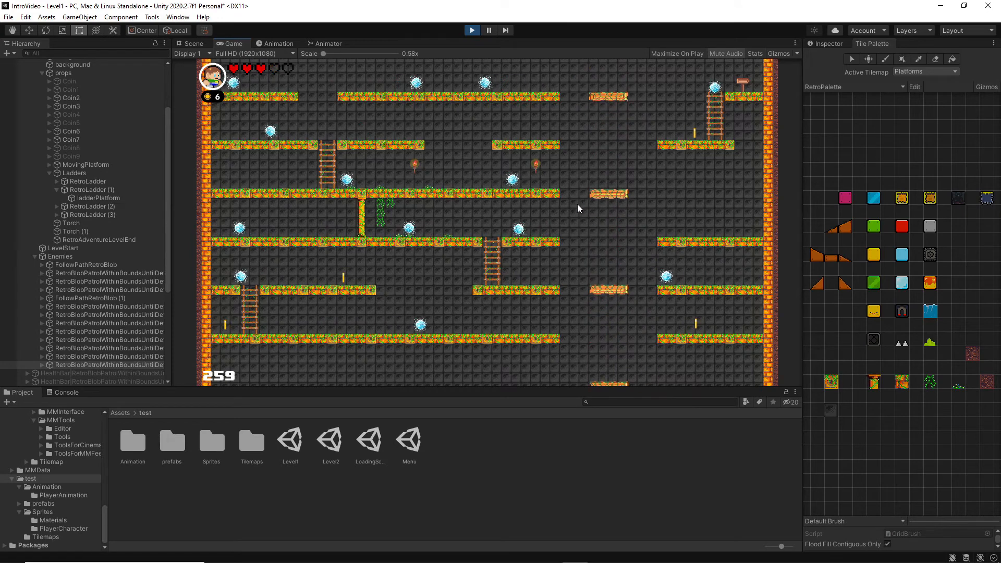
key(Left)
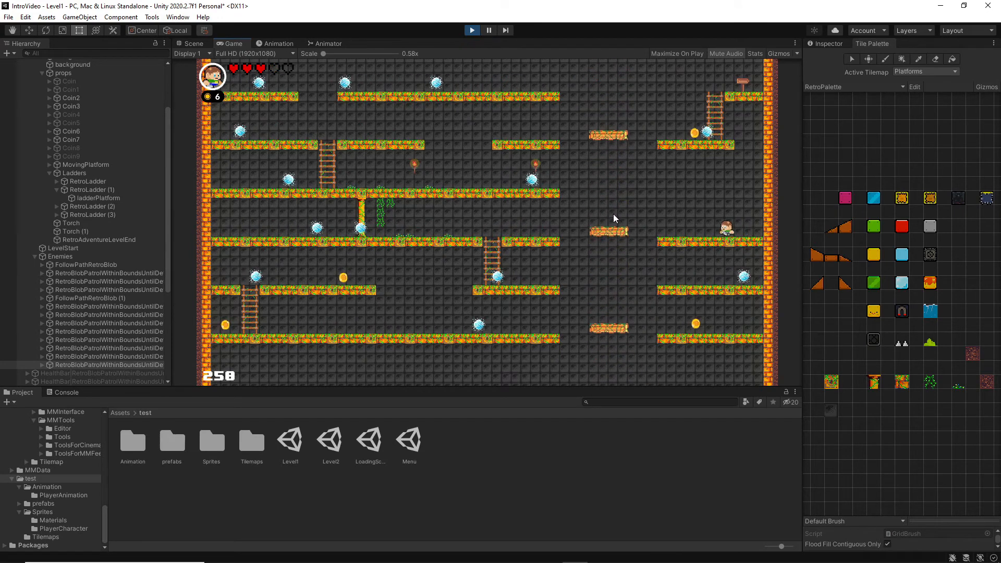
key(Left)
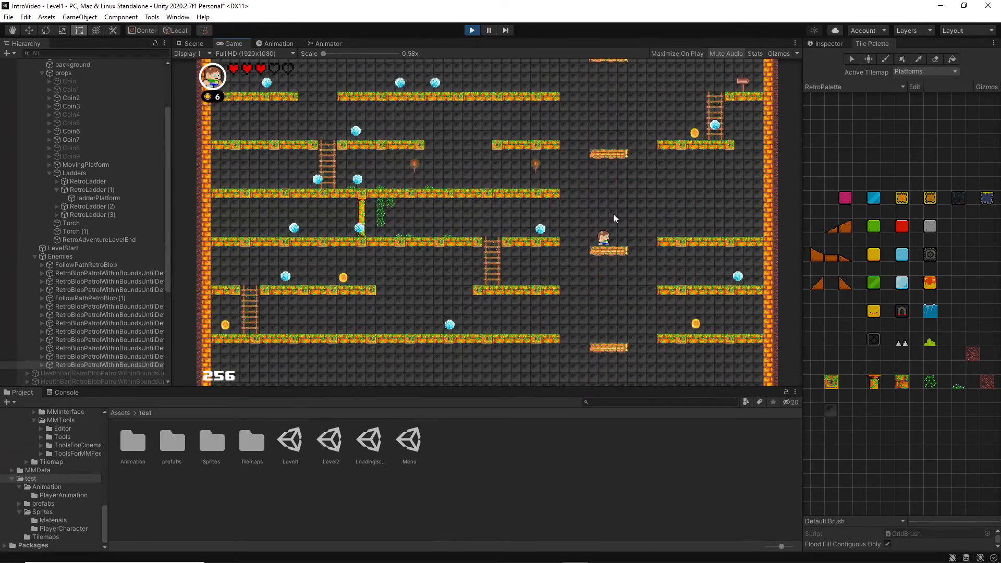
Step: Keep position on the moving platforms, then drop to the bottom-right platform and collect its coin
key(Right)
key(Left)
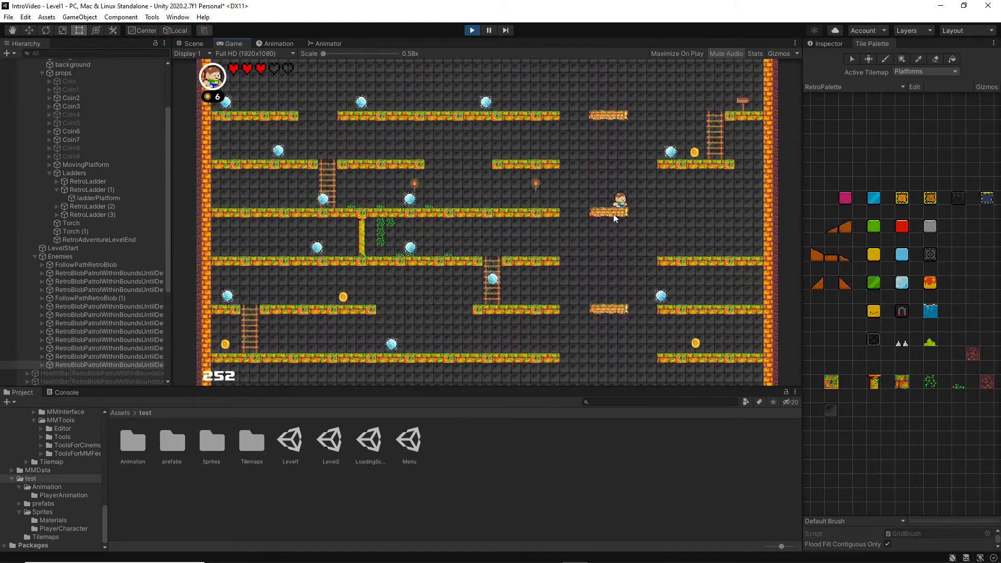
key(Right)
key(Left)
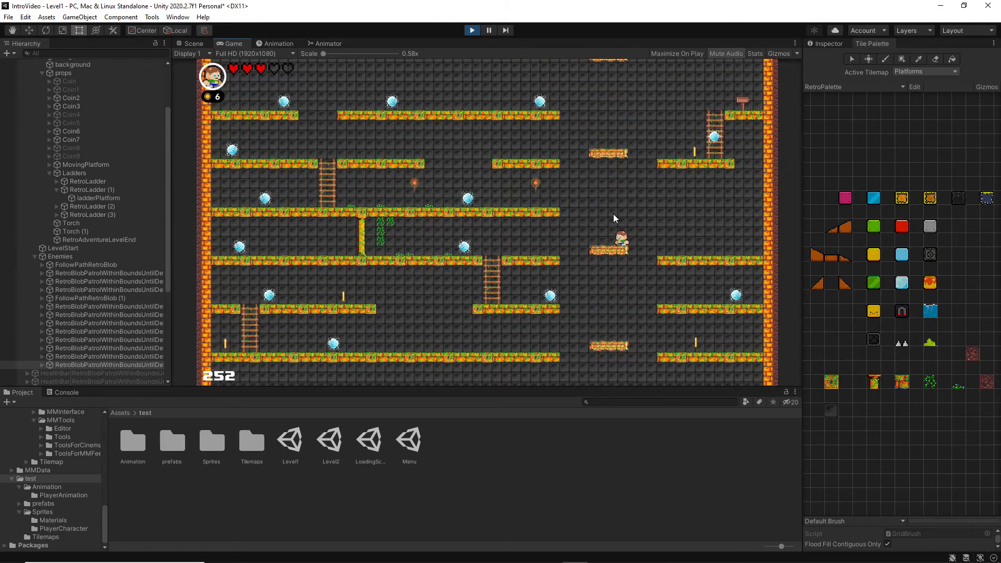
key(Right)
key(Left)
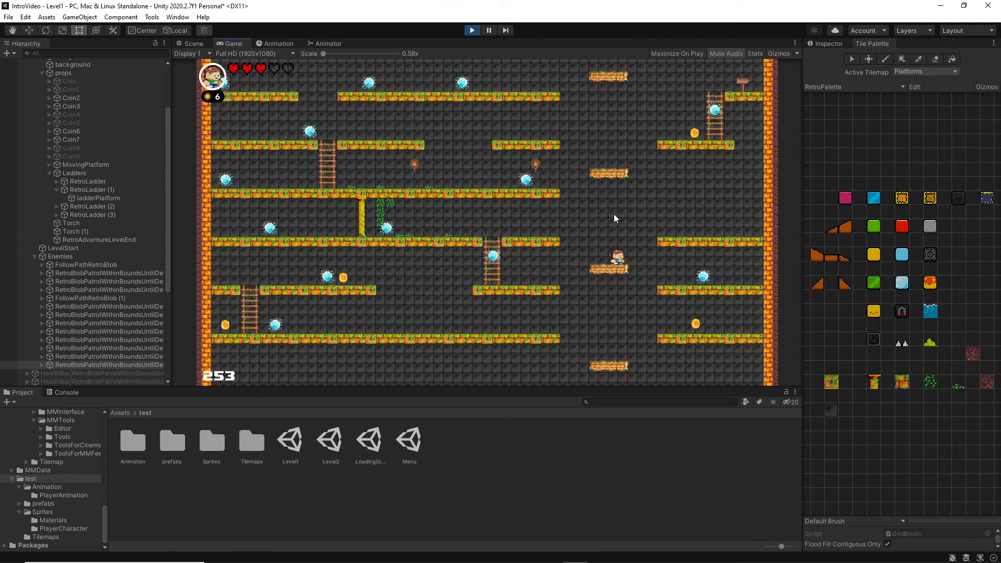
key(Right)
key(Right)
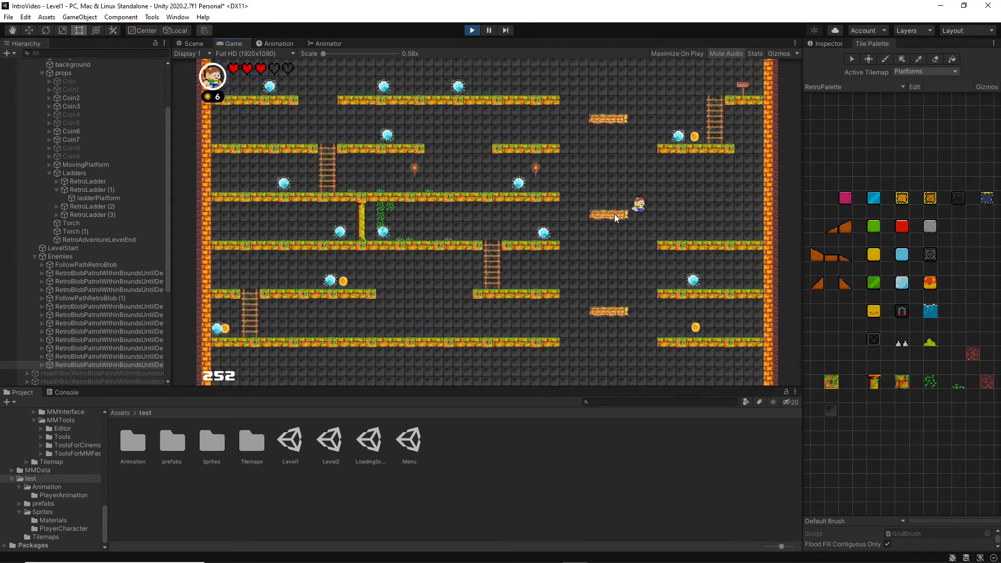
key(Right)
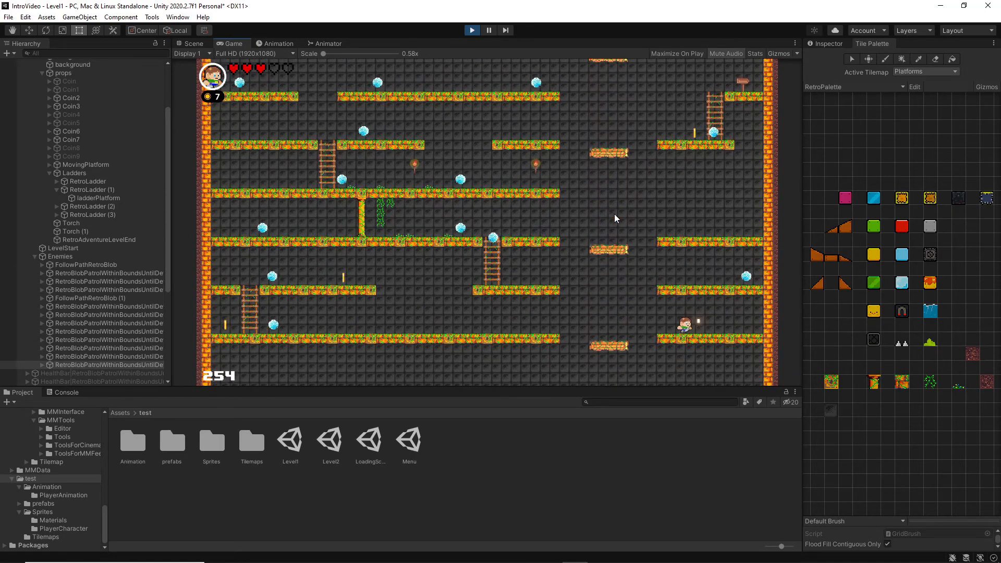
Step: Cross back by the moving platform and run past the blob to collect the leftmost coin on the bottom platform
key(Left)
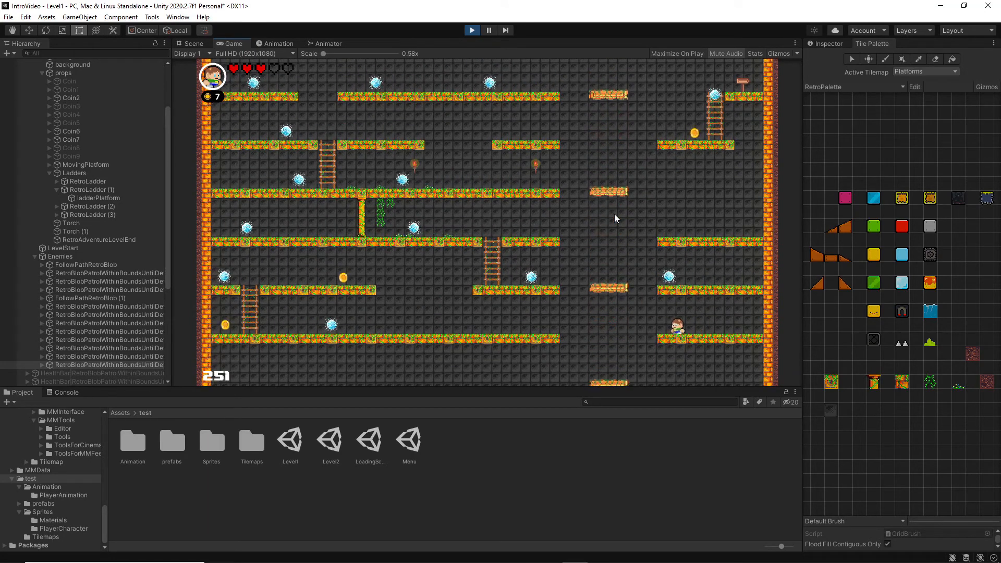
key(space)
key(Left)
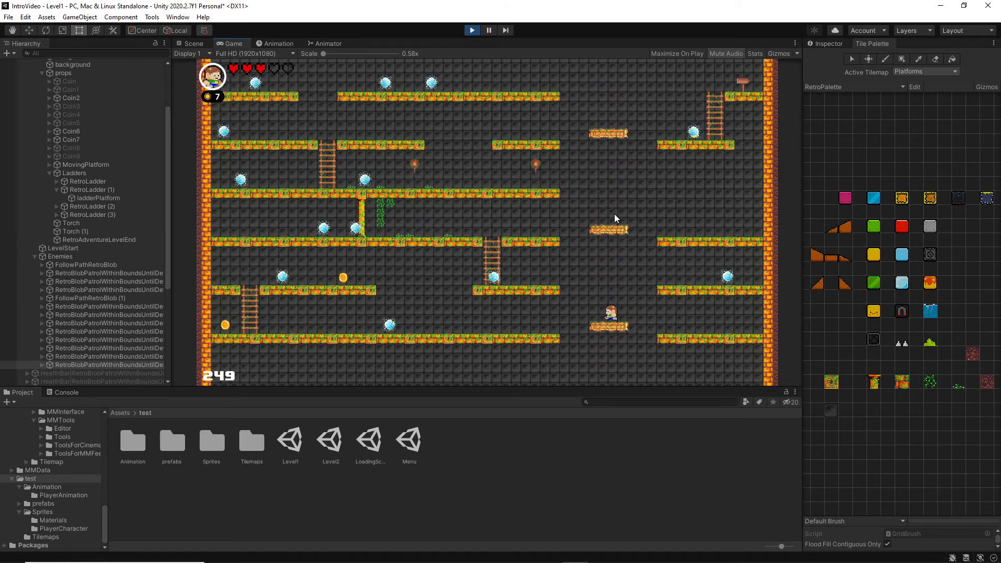
key(Left)
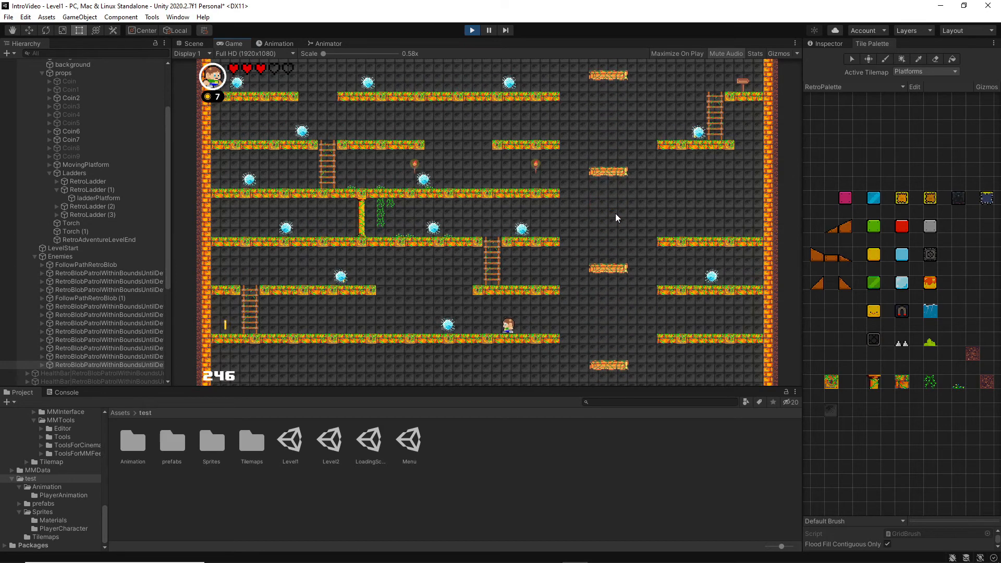
key(Left)
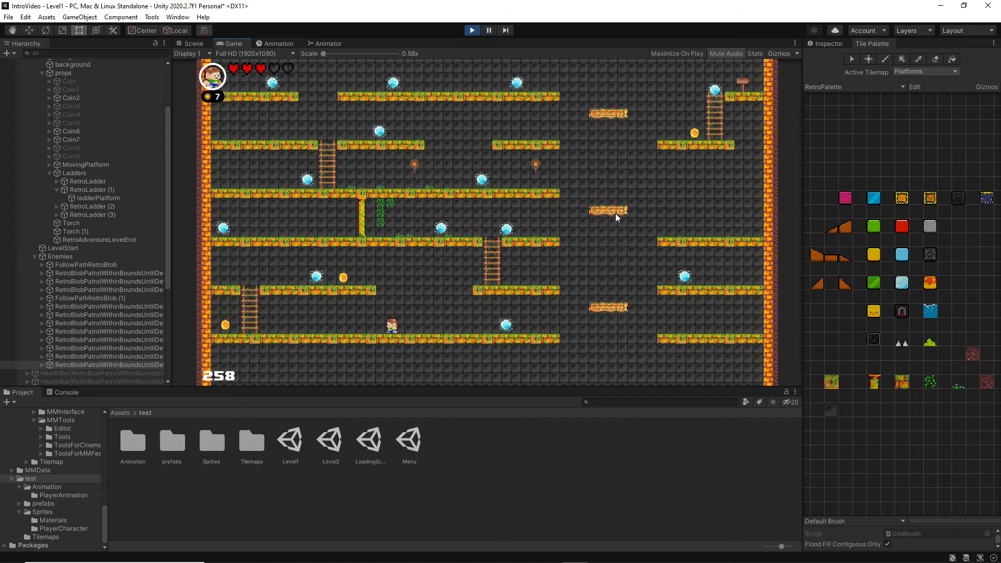
key(Left)
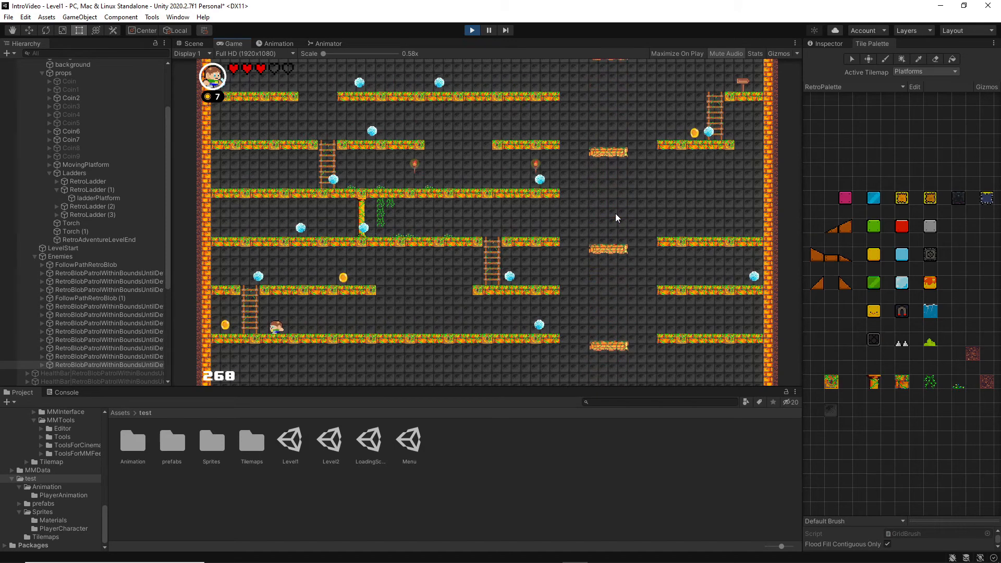
Step: Climb the bottom-left ladder, jump over the blob, and collect the coin on the platform above
key(Up)
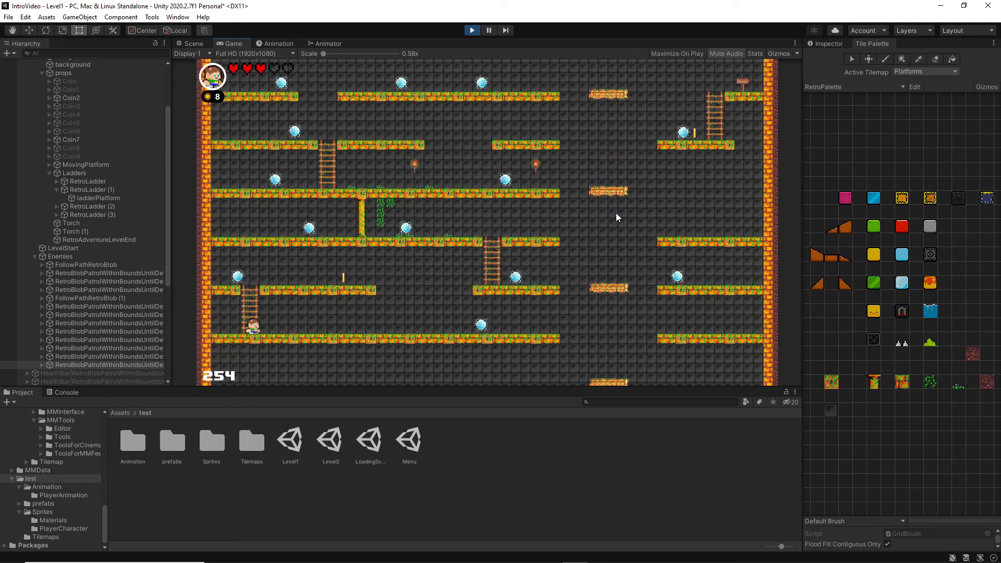
key(Up)
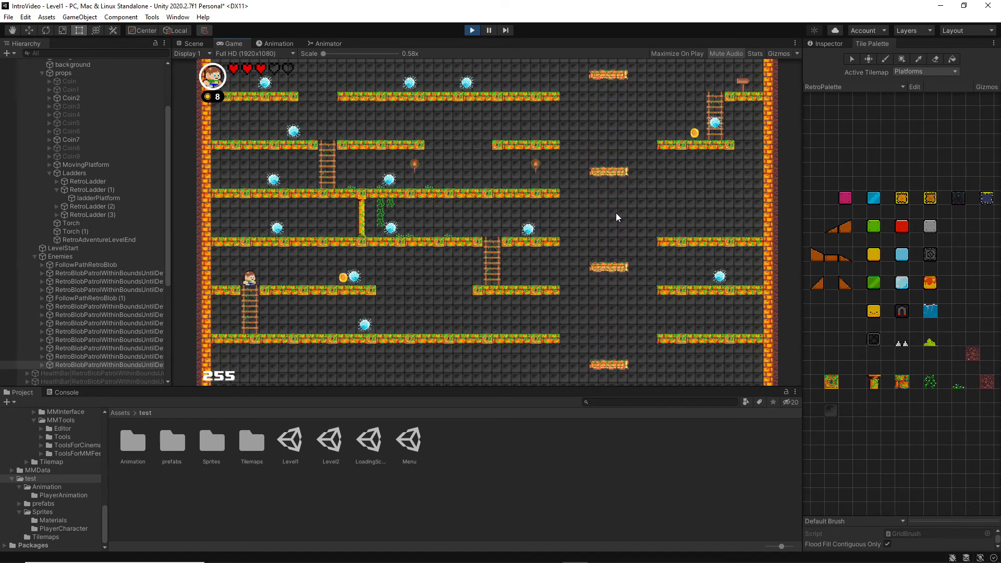
key(Right)
key(Right)
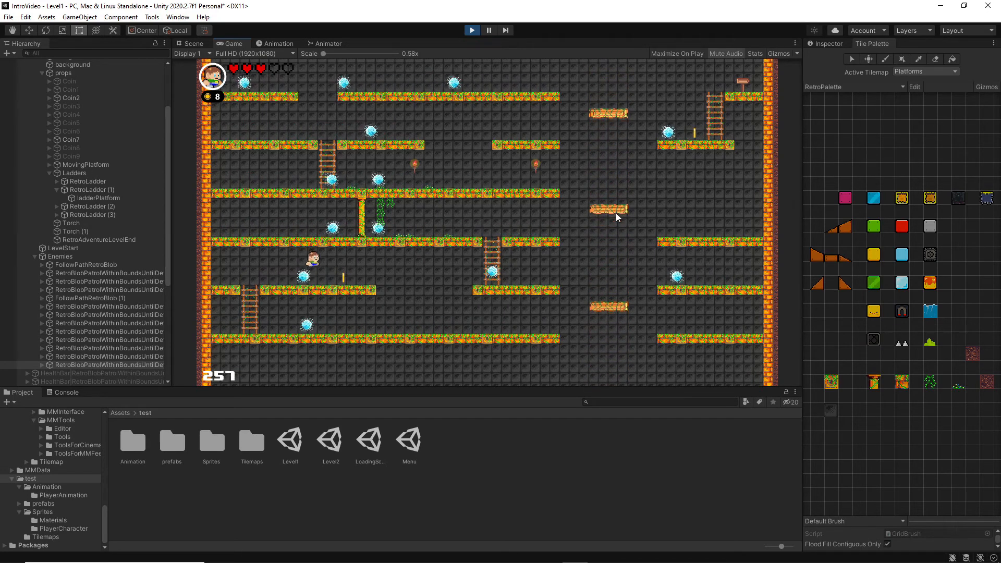
key(Right)
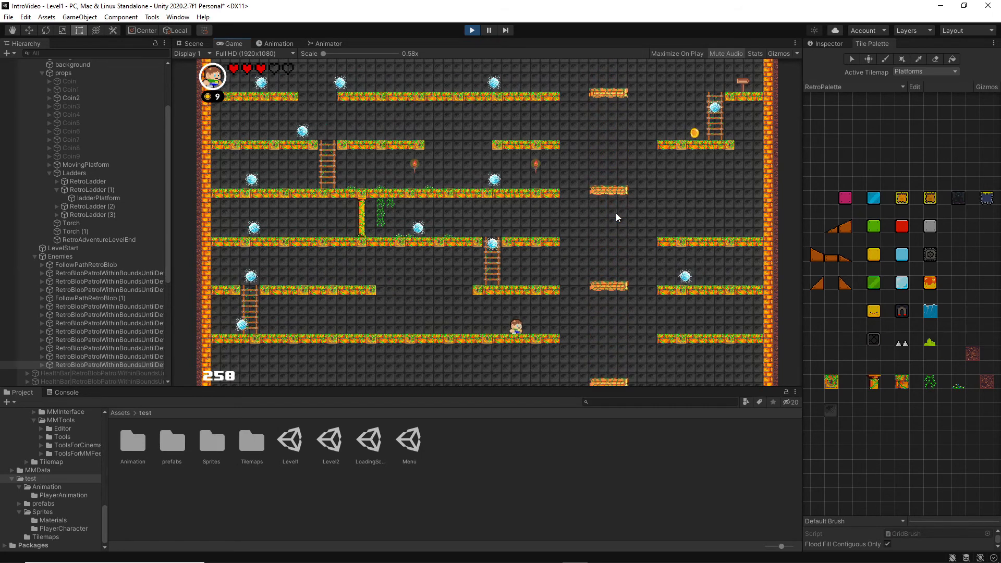
Step: Jump from the end of the bottom platform onto the moving platform and ride it upward
key(Right)
key(space)
key(Right)
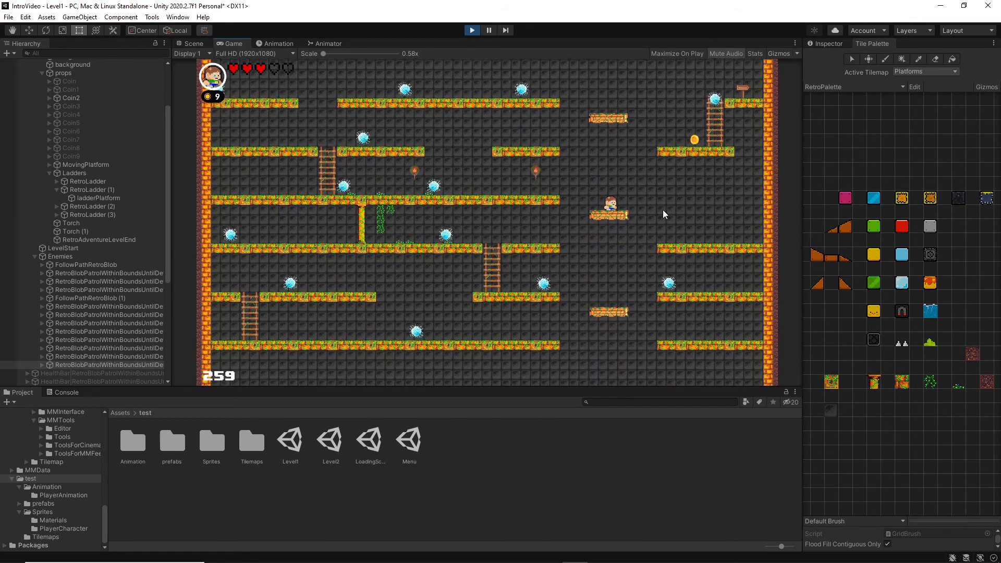
Step: Ride the moving platform up, then jump across to the upper-right platform and collect the last coin
key(Right)
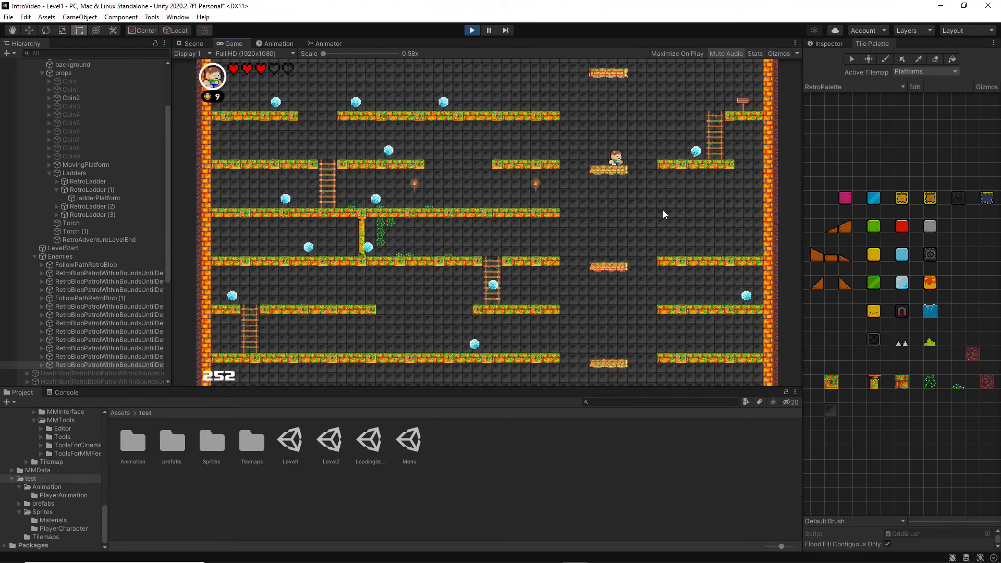
key(Left)
key(Right)
key(Right)
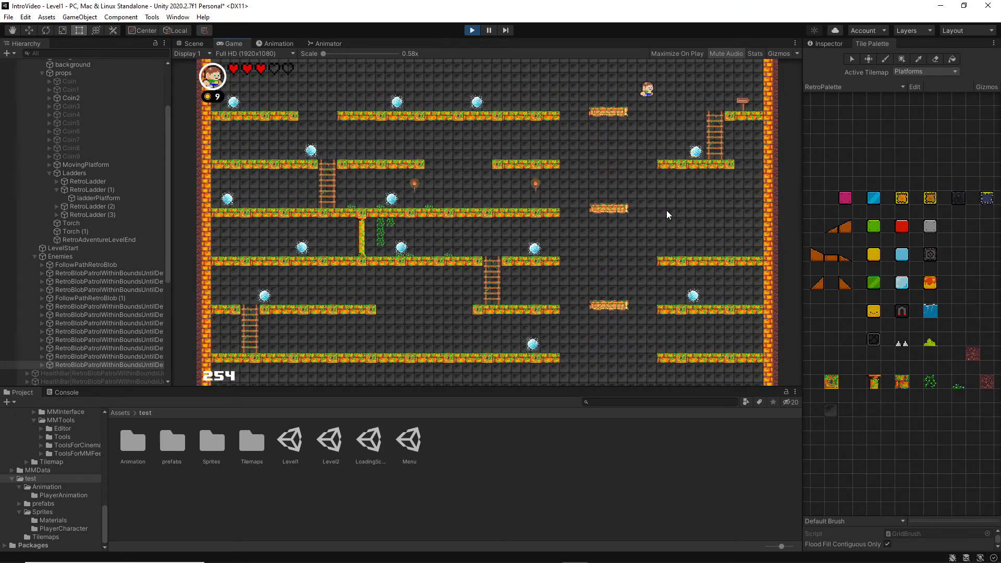
key(Left)
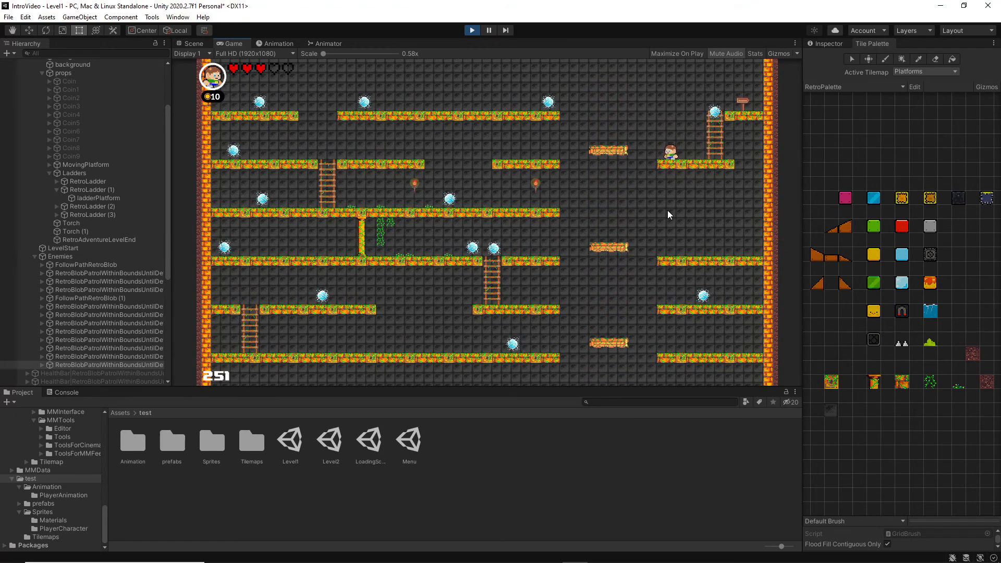
Step: Get past the blob, climb the upper-right ladder, and walk to the exit sign to finish the level
key(Right)
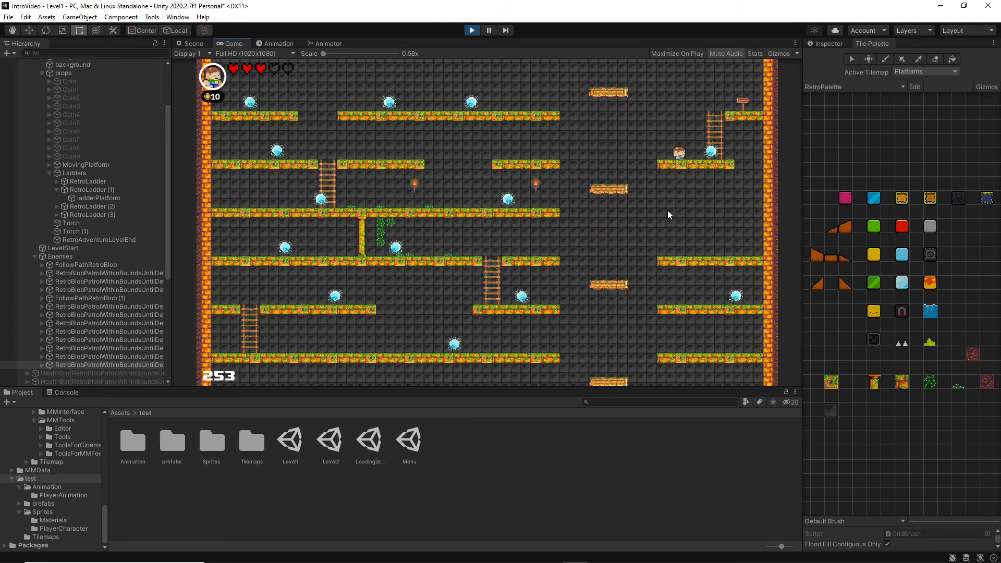
key(Up)
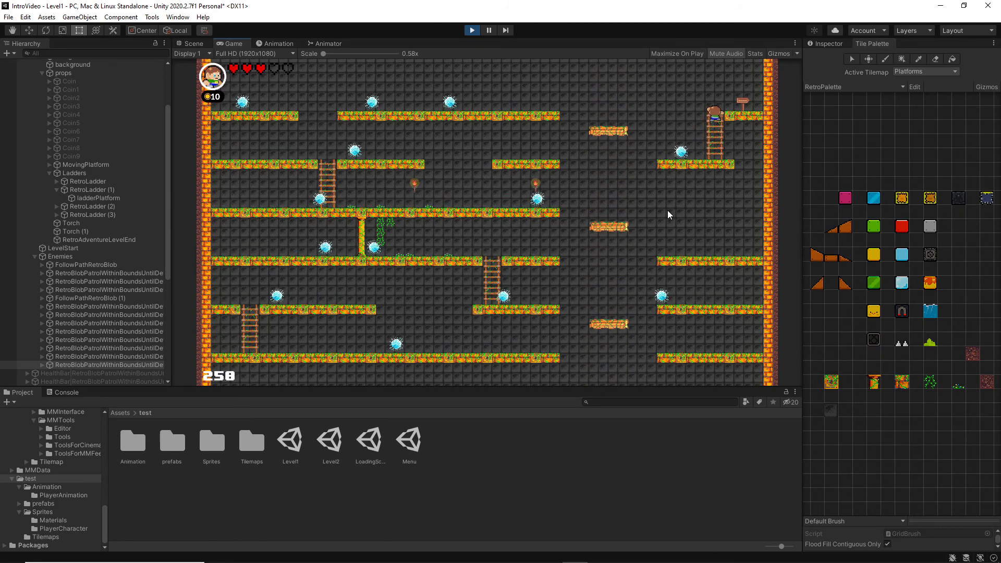
key(Right)
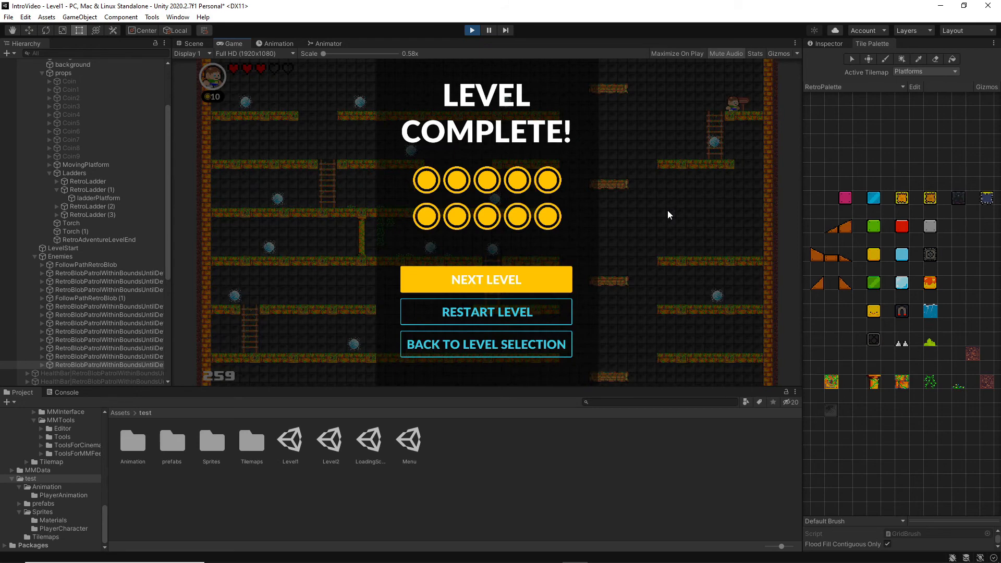